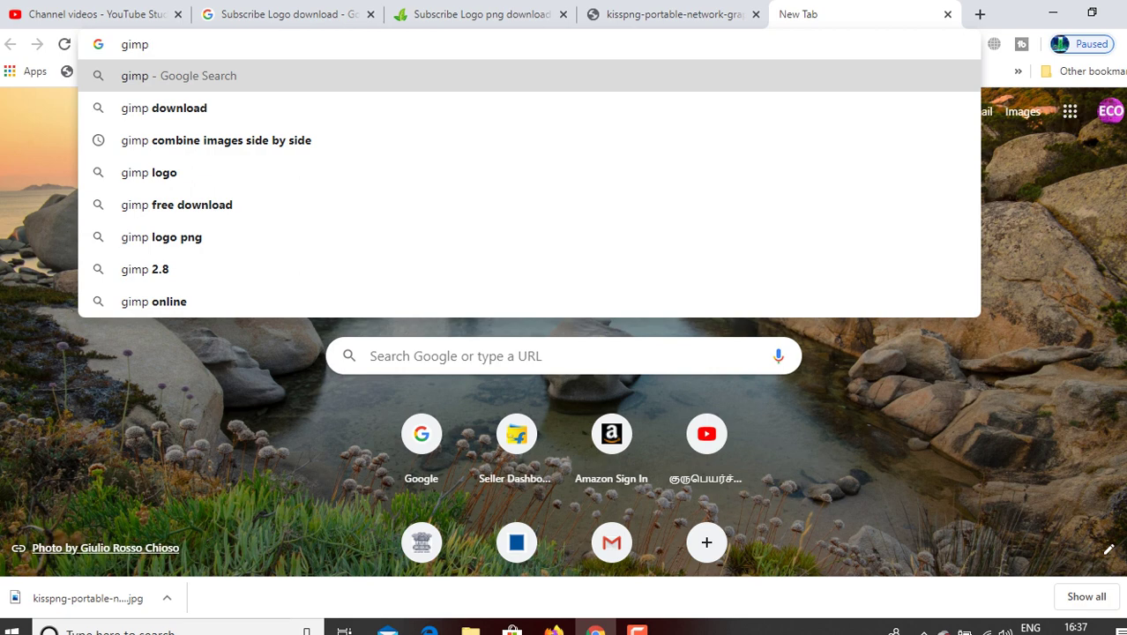
# - Search the web for "gimp free download for windows" and open the Downloads page on gimp.org
pyautogui.write('f')
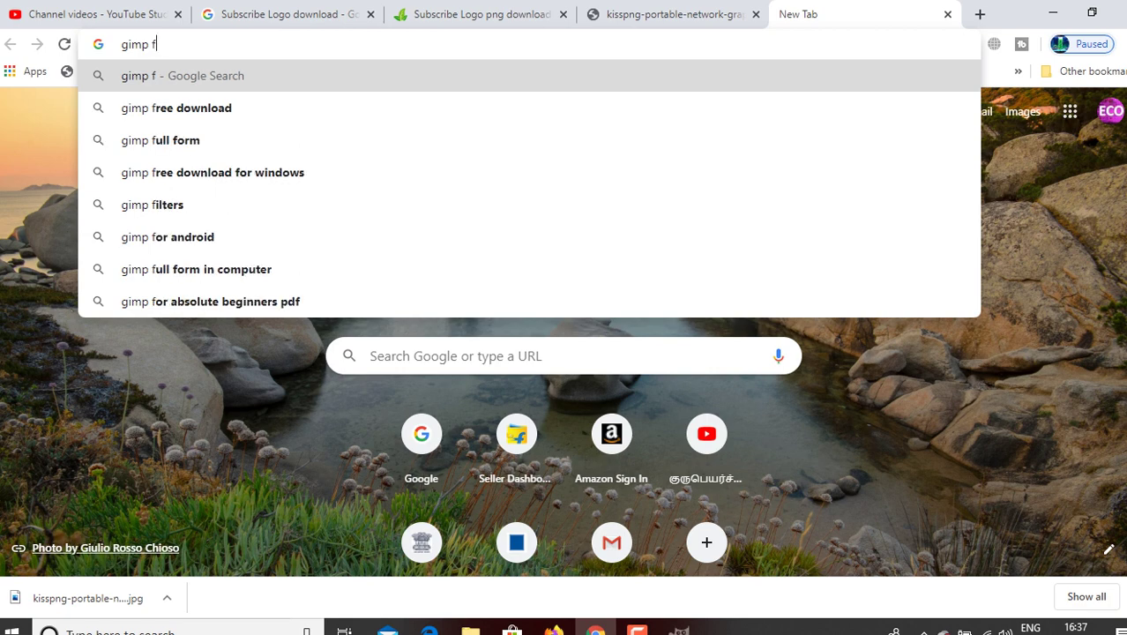
pyautogui.press('Down')
pyautogui.press('Down')
pyautogui.press('Down')
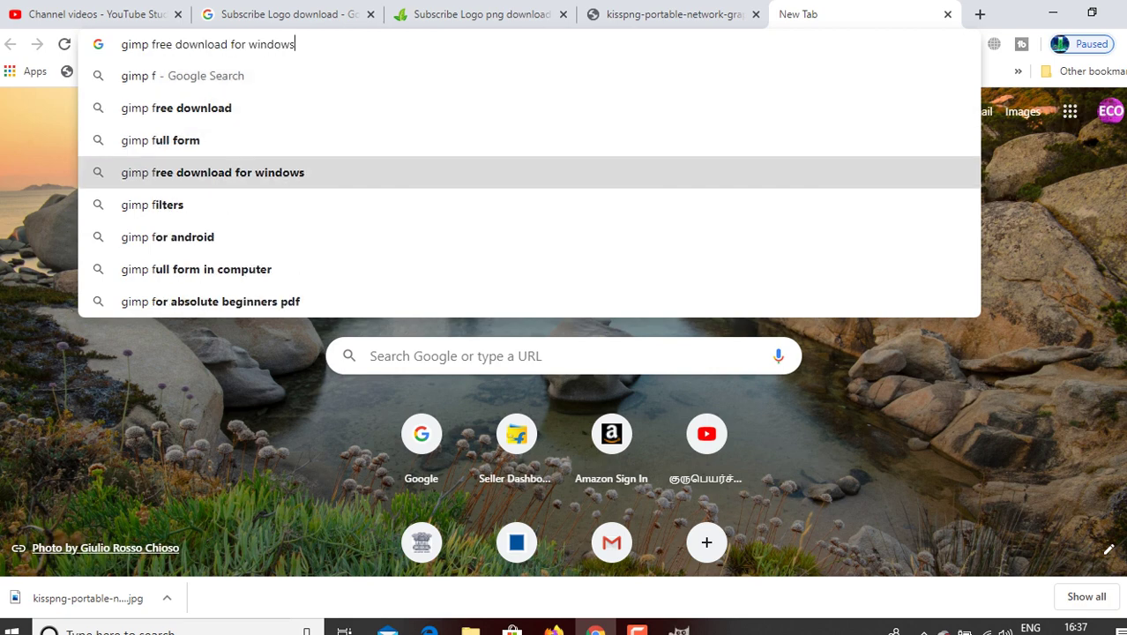
pyautogui.press('Return')
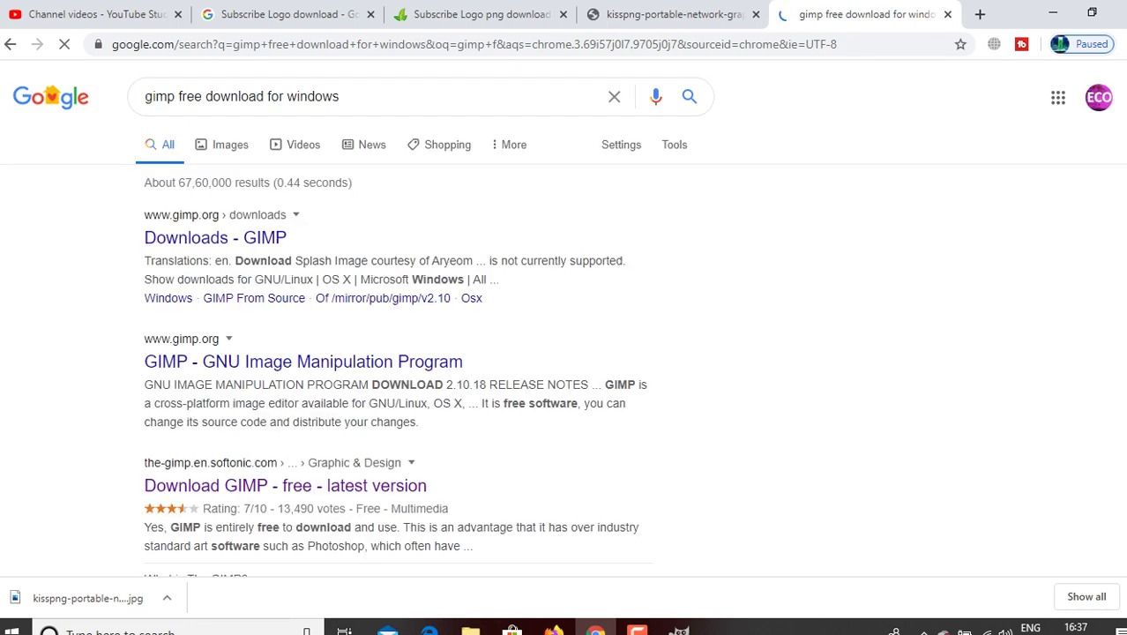
pyautogui.click(215, 237)
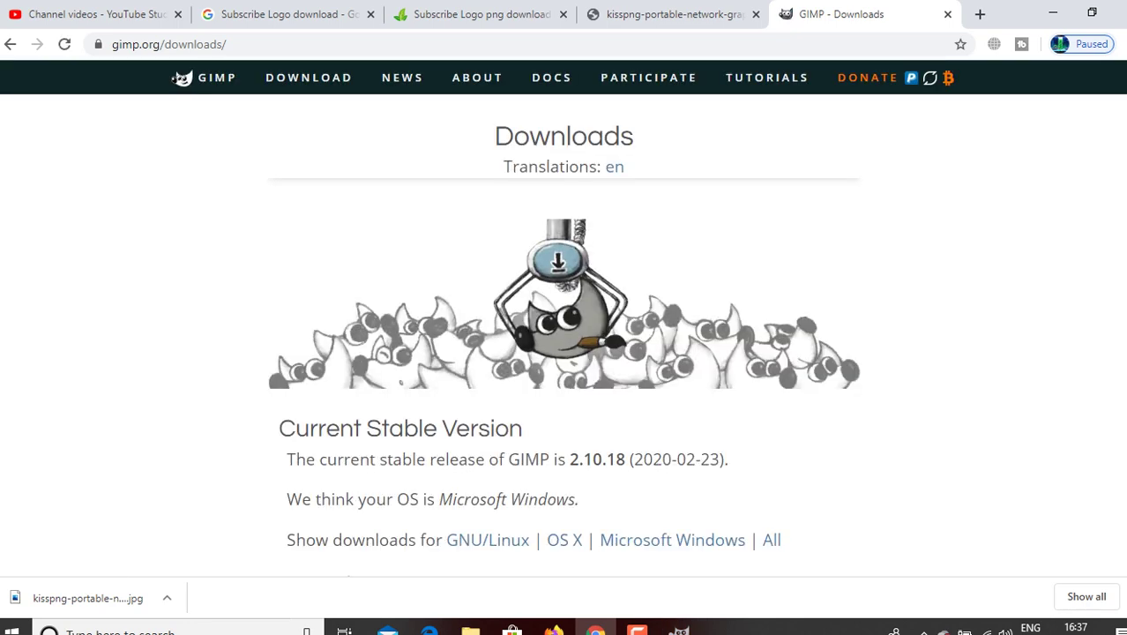
pyautogui.click(309, 78)
# - Switch to GIMP and open the image 6072.jpg from the Desktop folder
pyautogui.moveTo(679, 628)
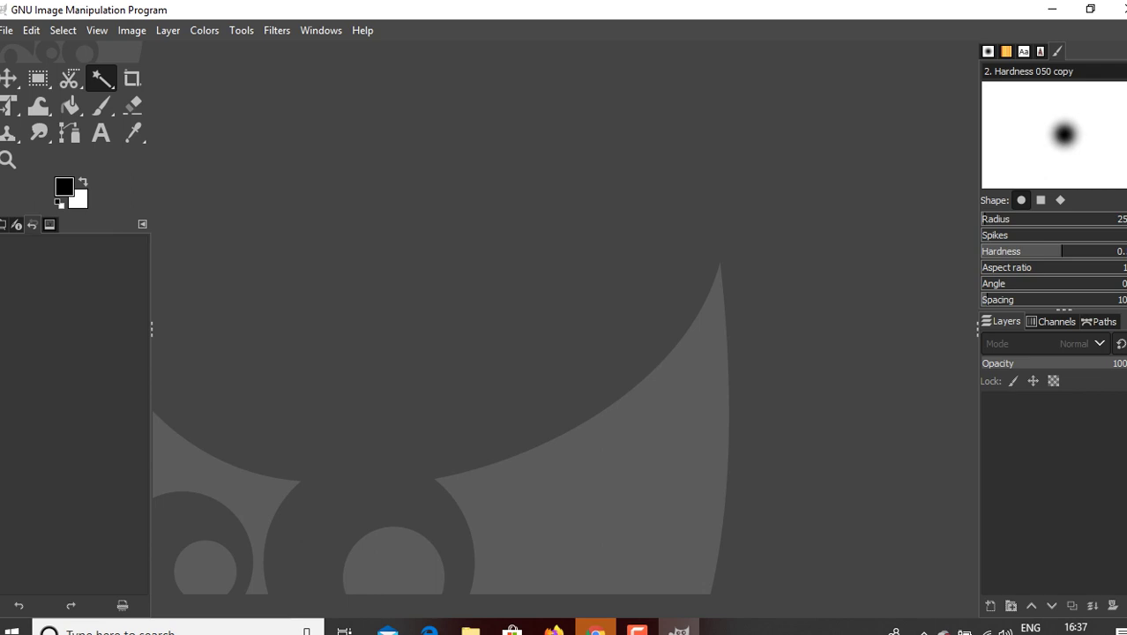
pyautogui.hotkey('alt', 'f')
pyautogui.press('Down')
pyautogui.press('Down')
pyautogui.press('Down')
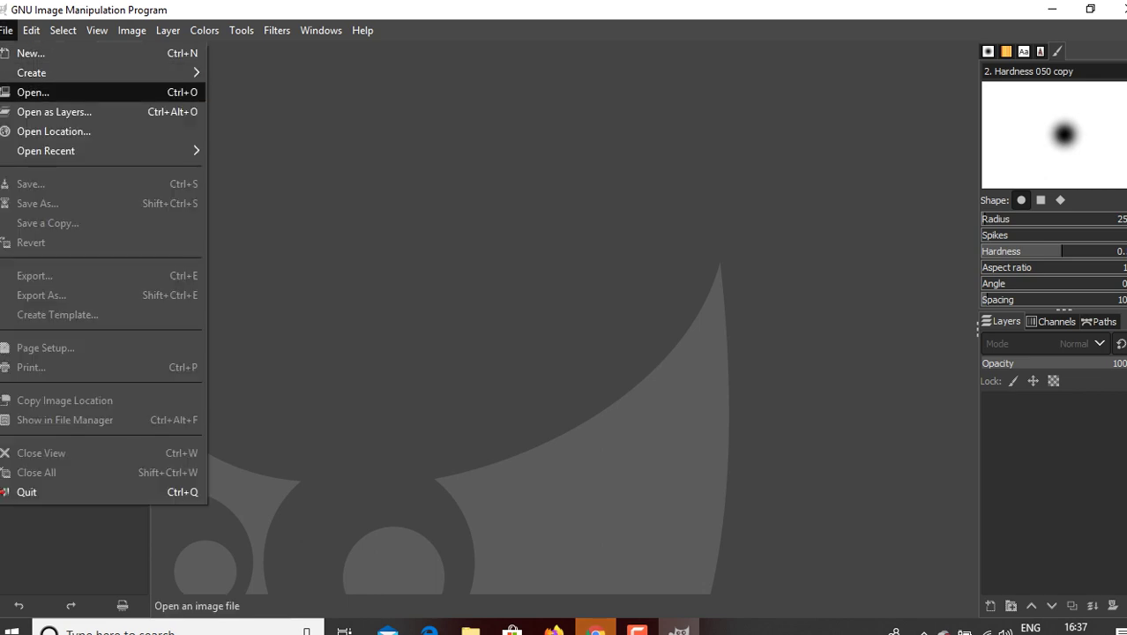
pyautogui.press('Return')
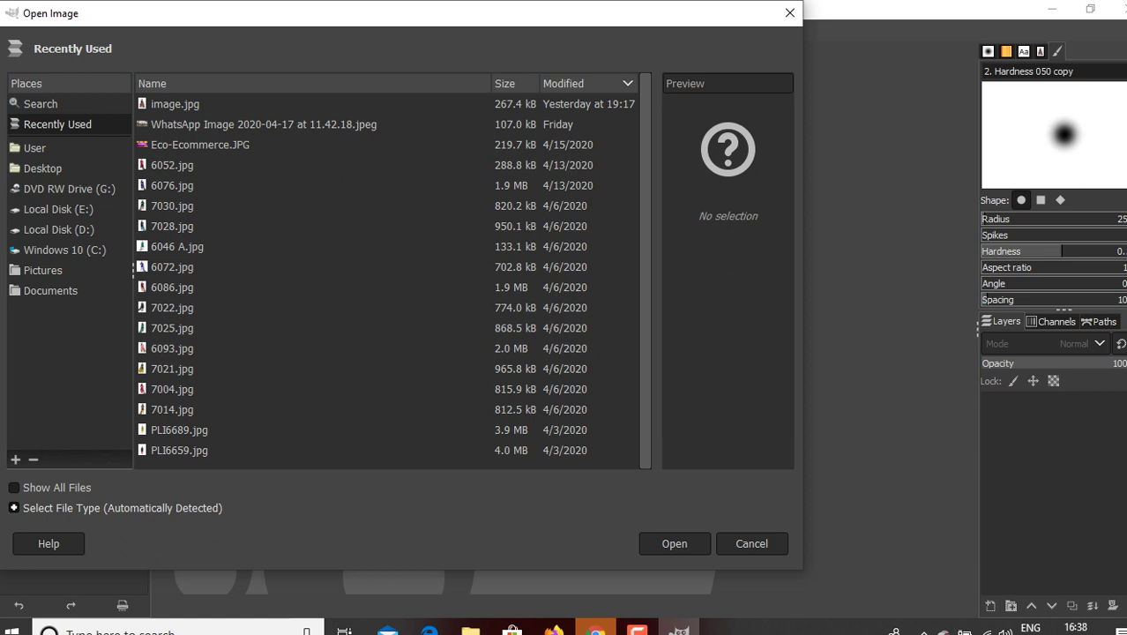
pyautogui.click(42, 168)
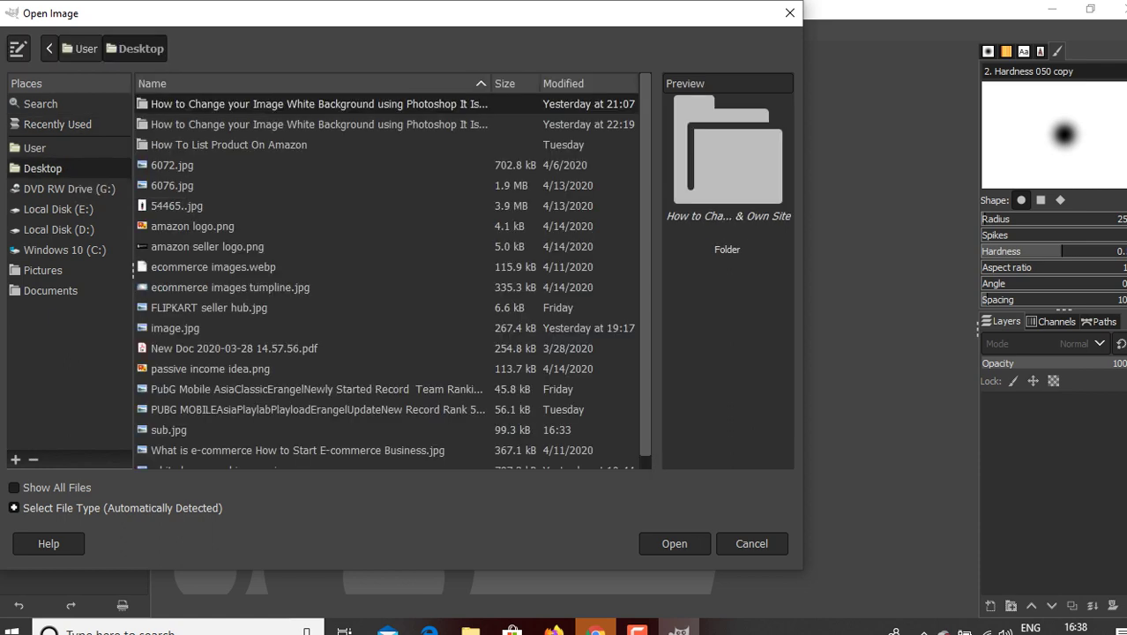
pyautogui.click(172, 165)
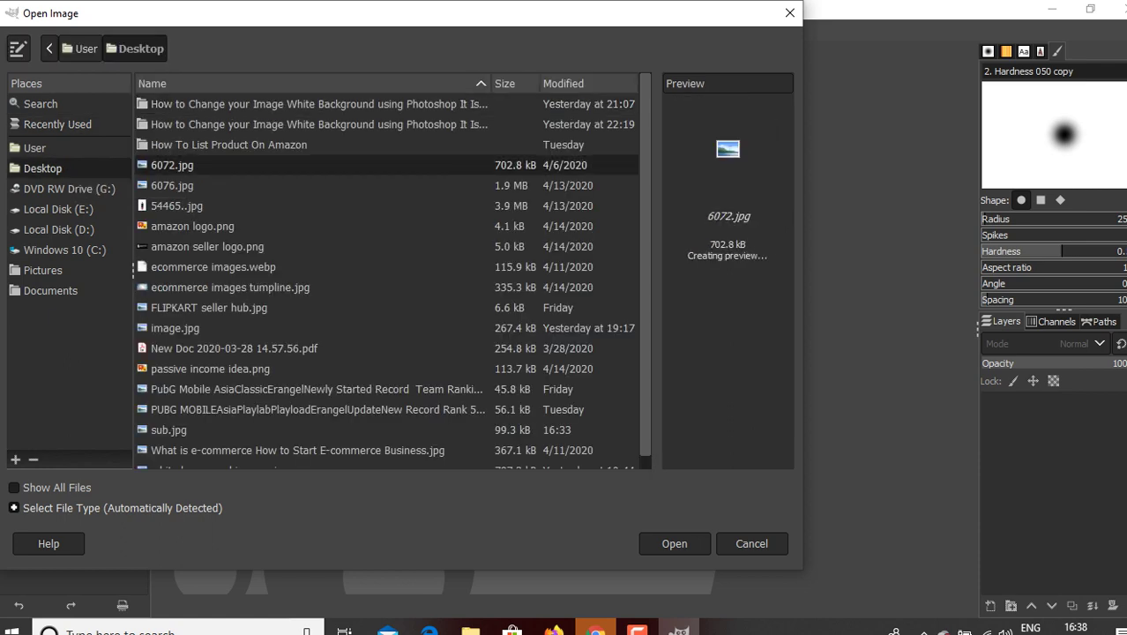
pyautogui.press('Return')
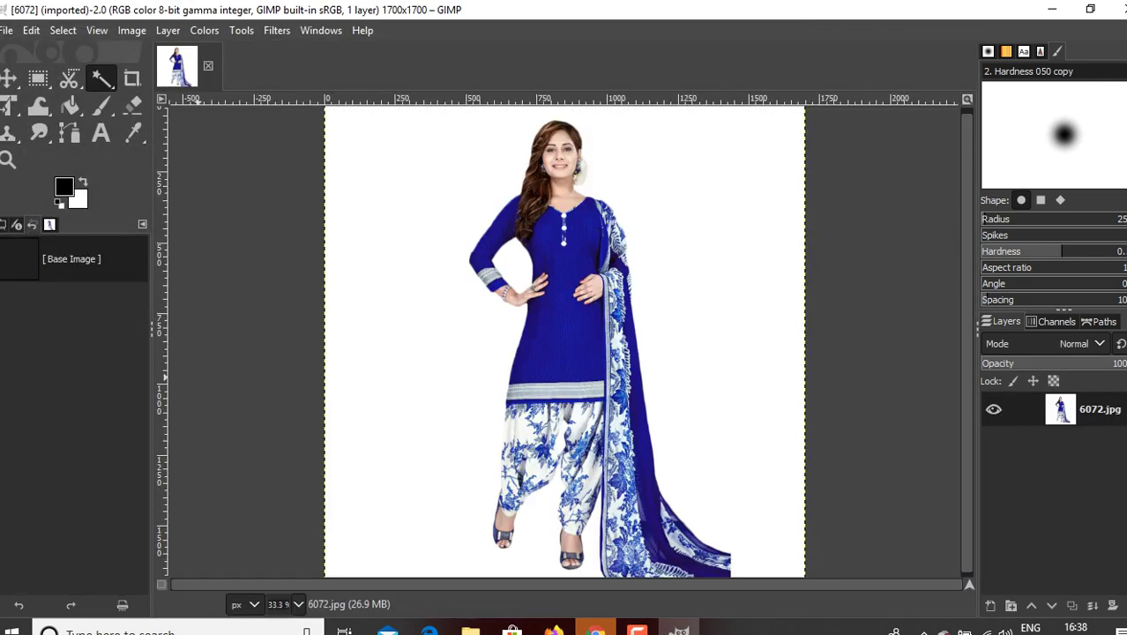
# - Open 6076.jpg from the Desktop folder as a second image
pyautogui.click(6, 30)
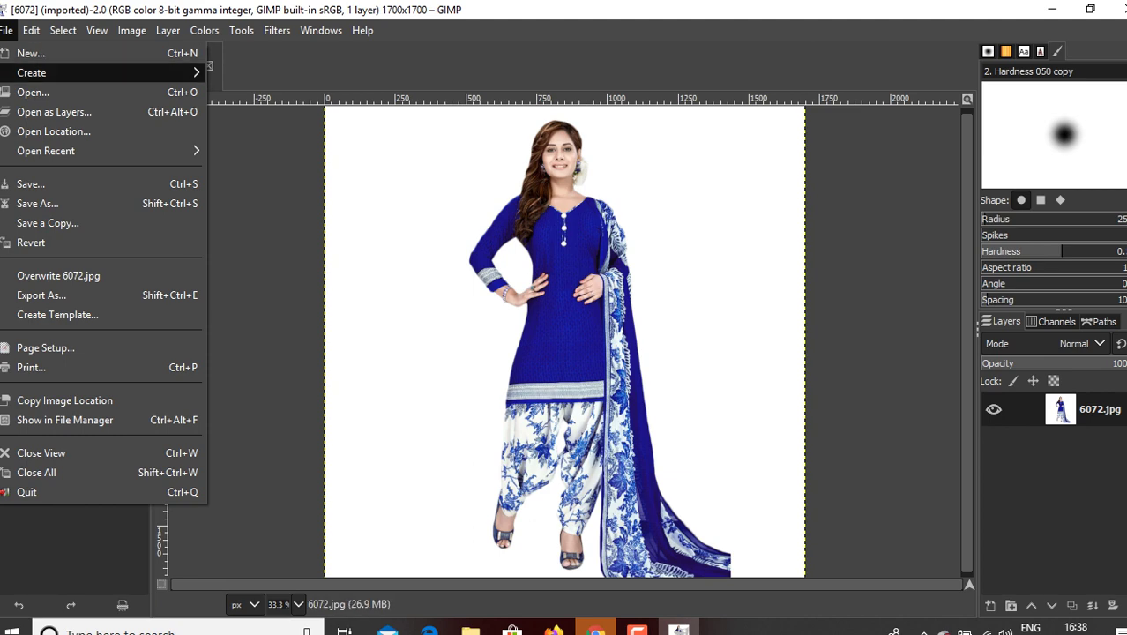
pyautogui.click(36, 91)
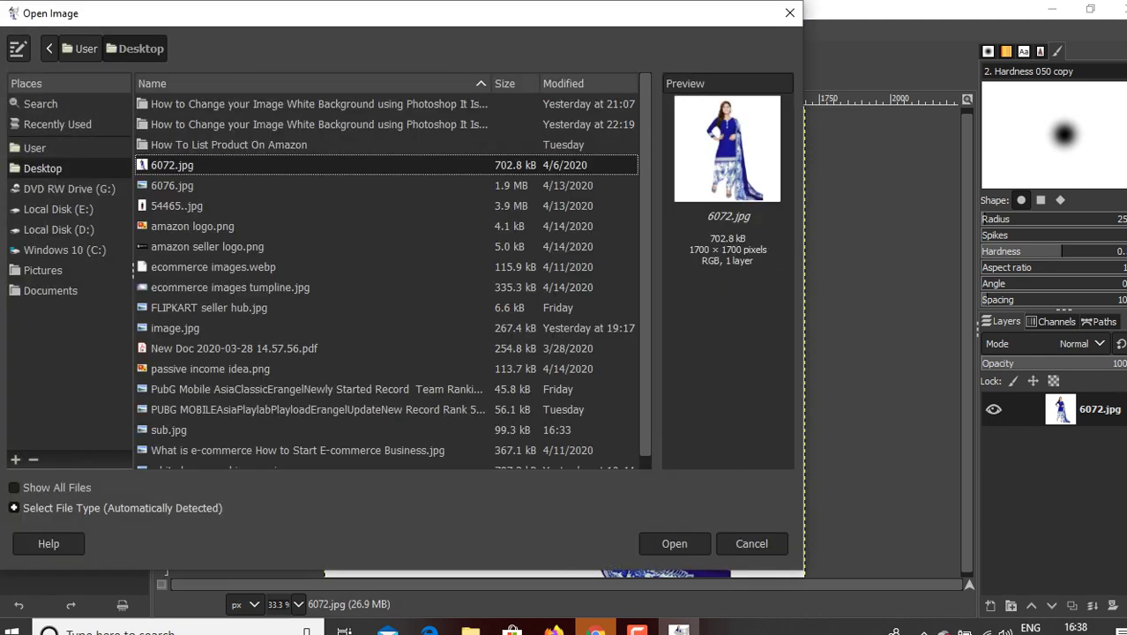
pyautogui.click(172, 186)
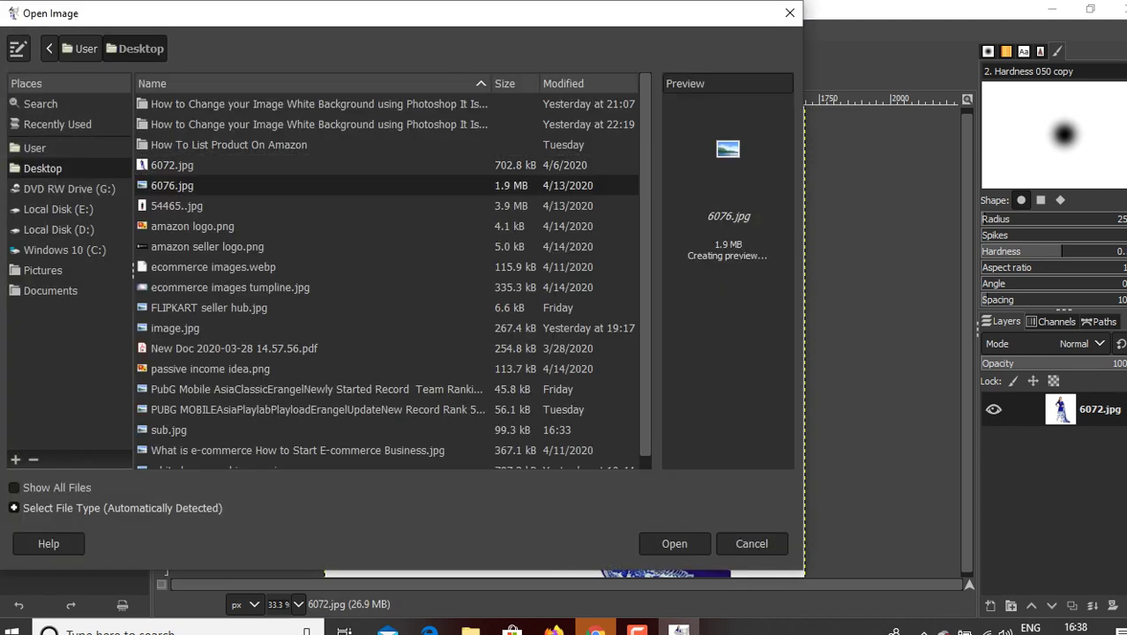
pyautogui.press('Return')
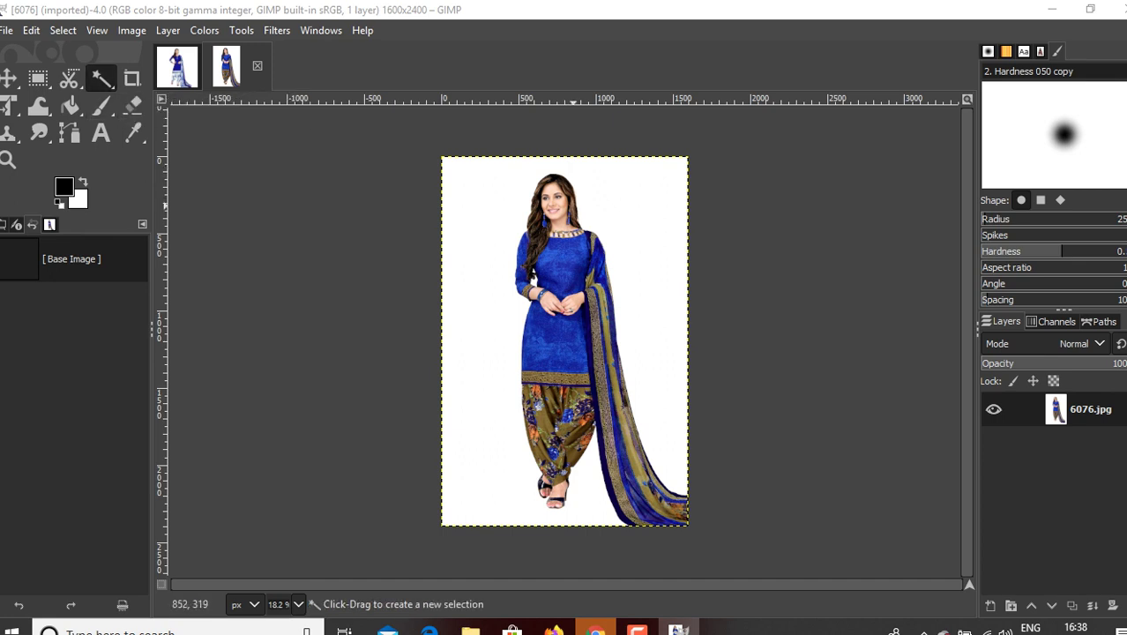
# - Isolate the woman in 6076.jpg by inverting a Fuzzy Select of the white background, and copy the selected figure
pyautogui.click(624, 209)
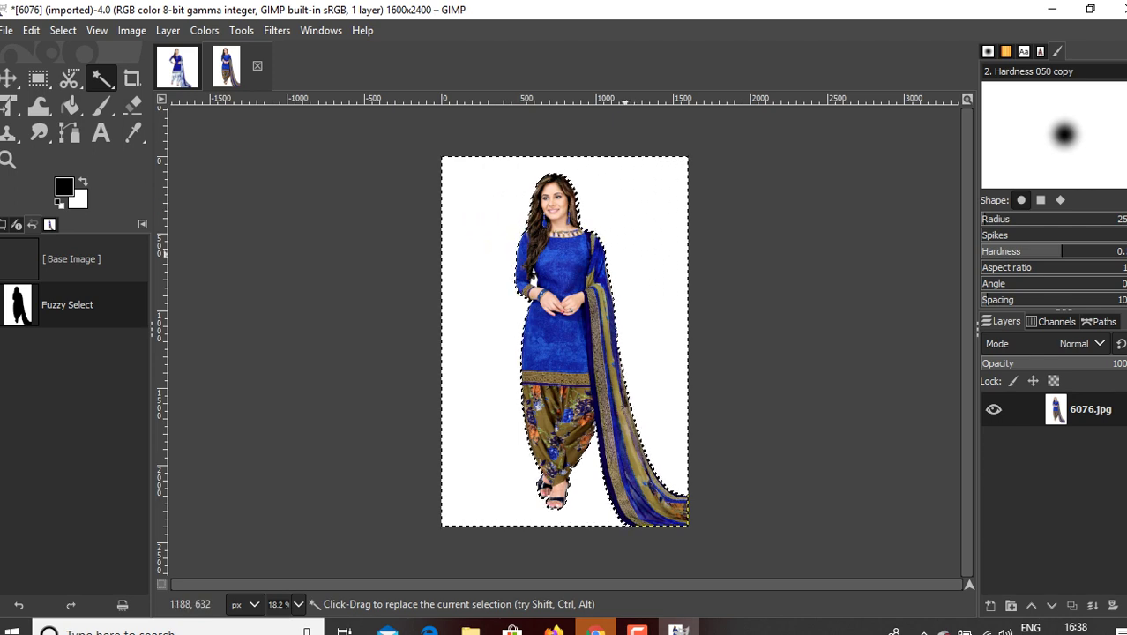
pyautogui.rightClick(624, 258)
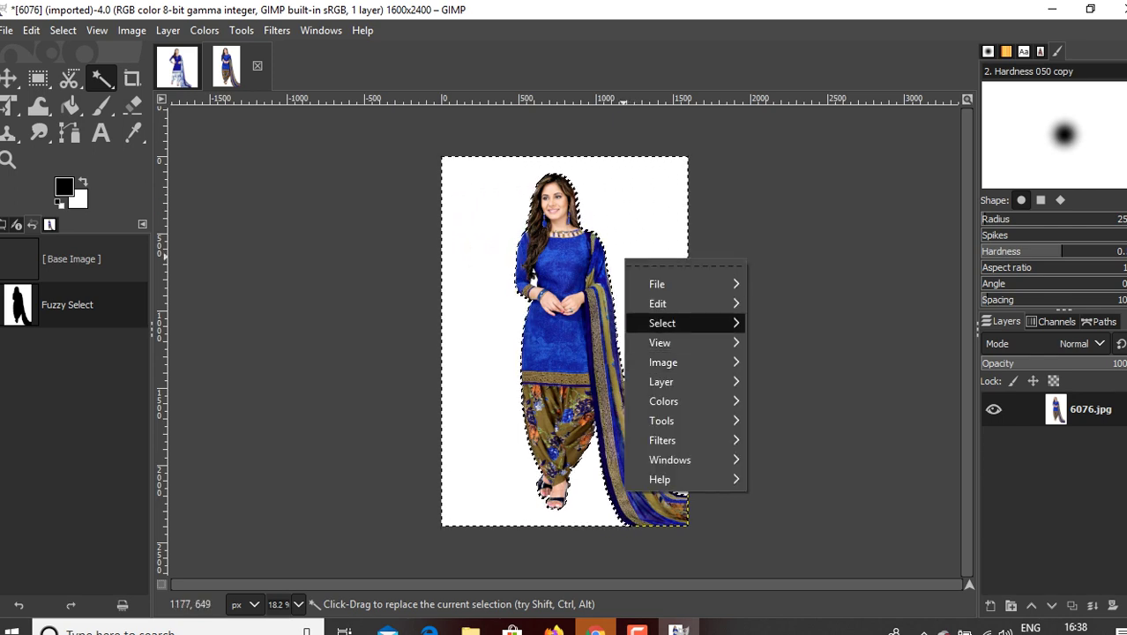
pyautogui.moveTo(663, 323)
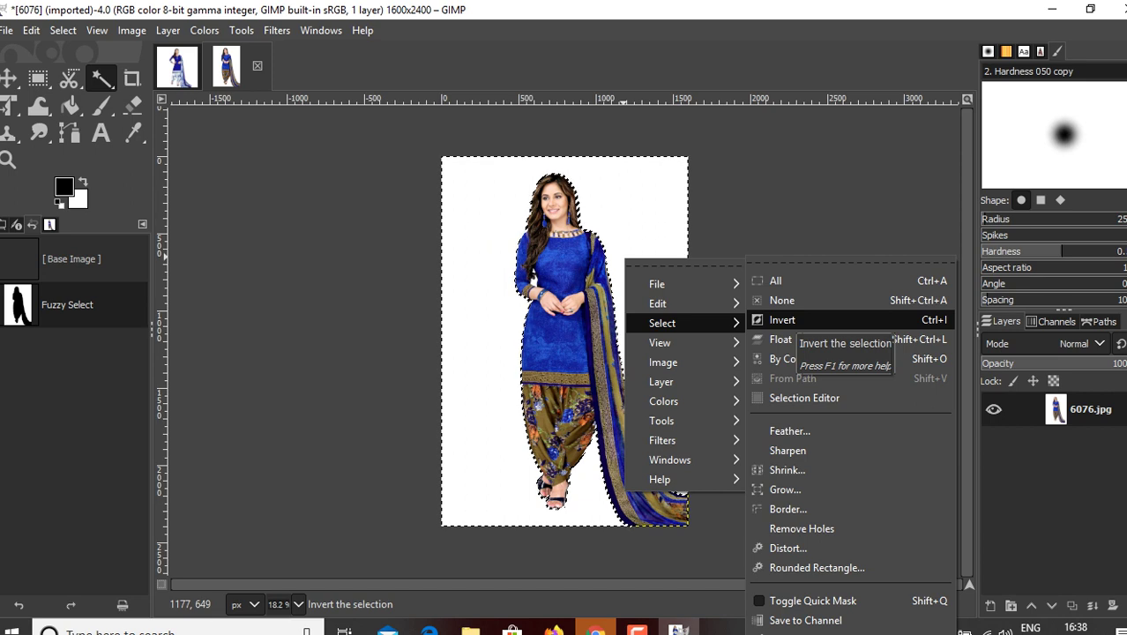
pyautogui.click(783, 319)
pyautogui.rightClick(640, 256)
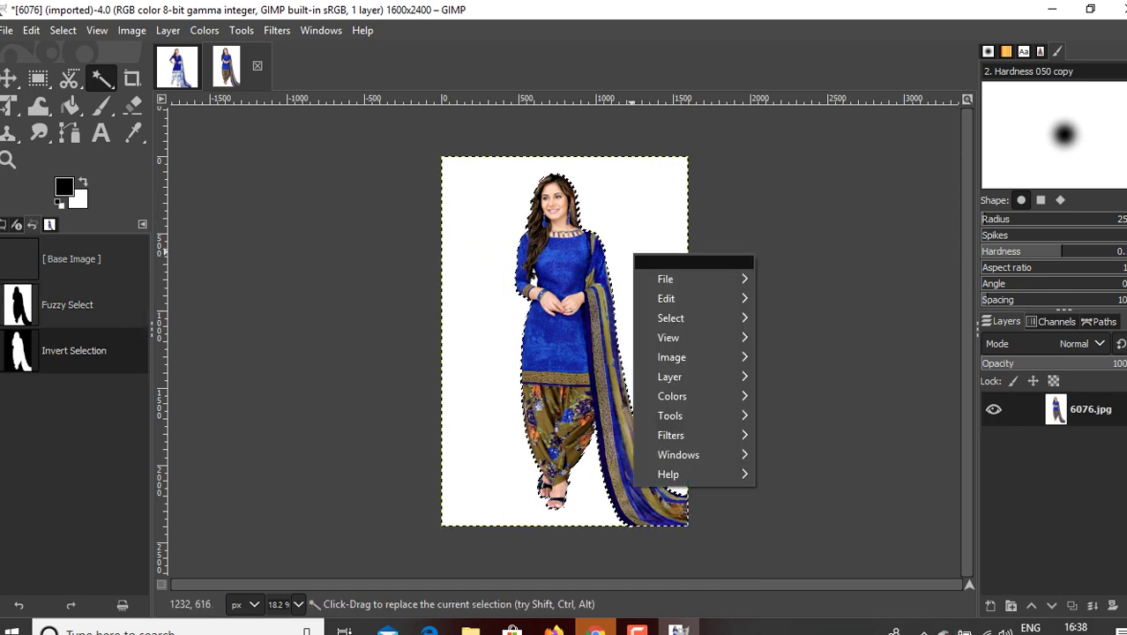
pyautogui.moveTo(679, 298)
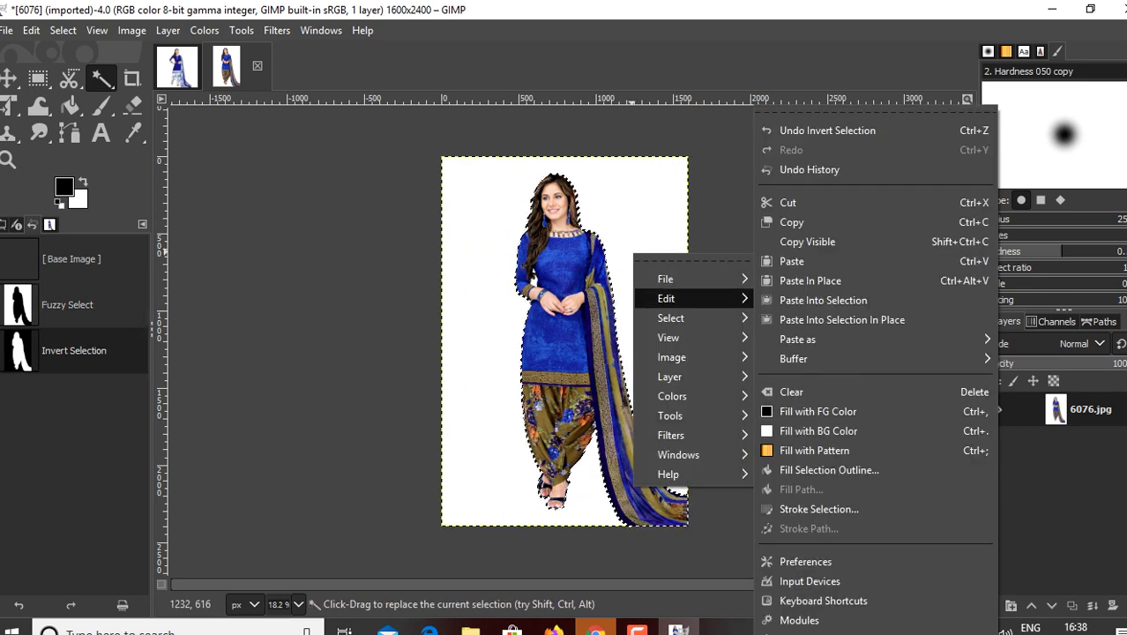
pyautogui.click(792, 222)
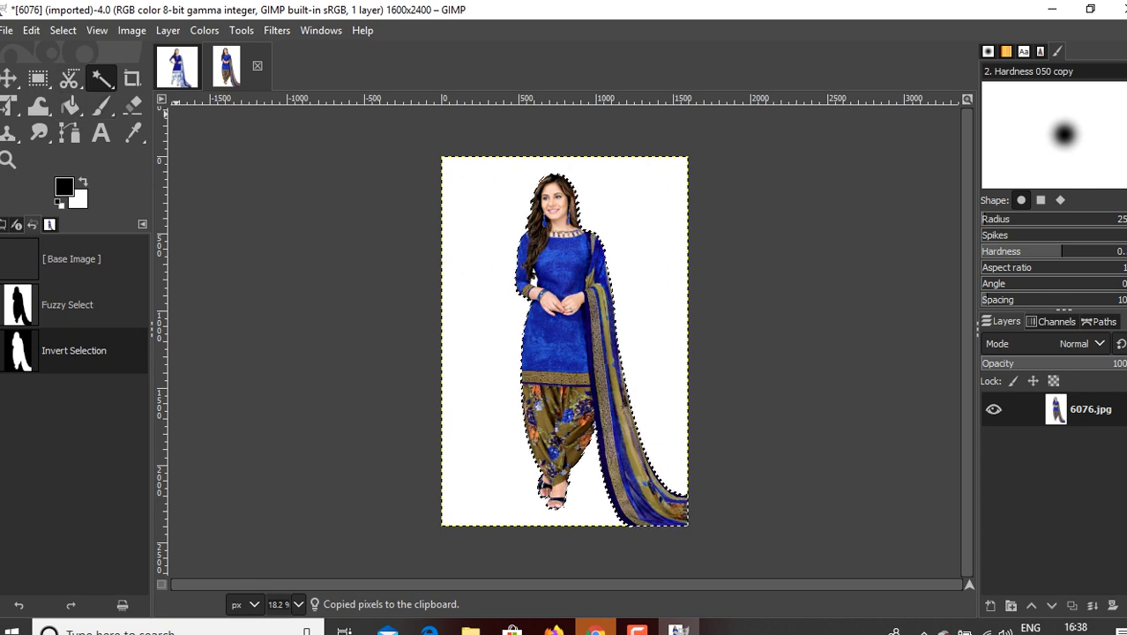
# - Create a new blank image of 1600 × 2400 px
pyautogui.click(7, 30)
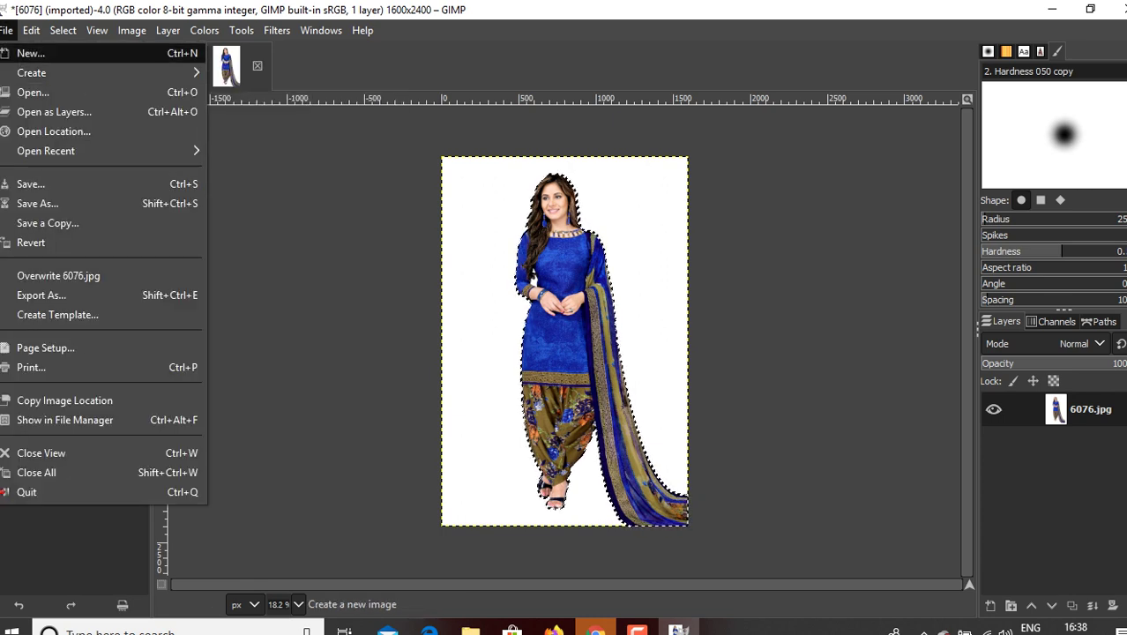
pyautogui.click(26, 51)
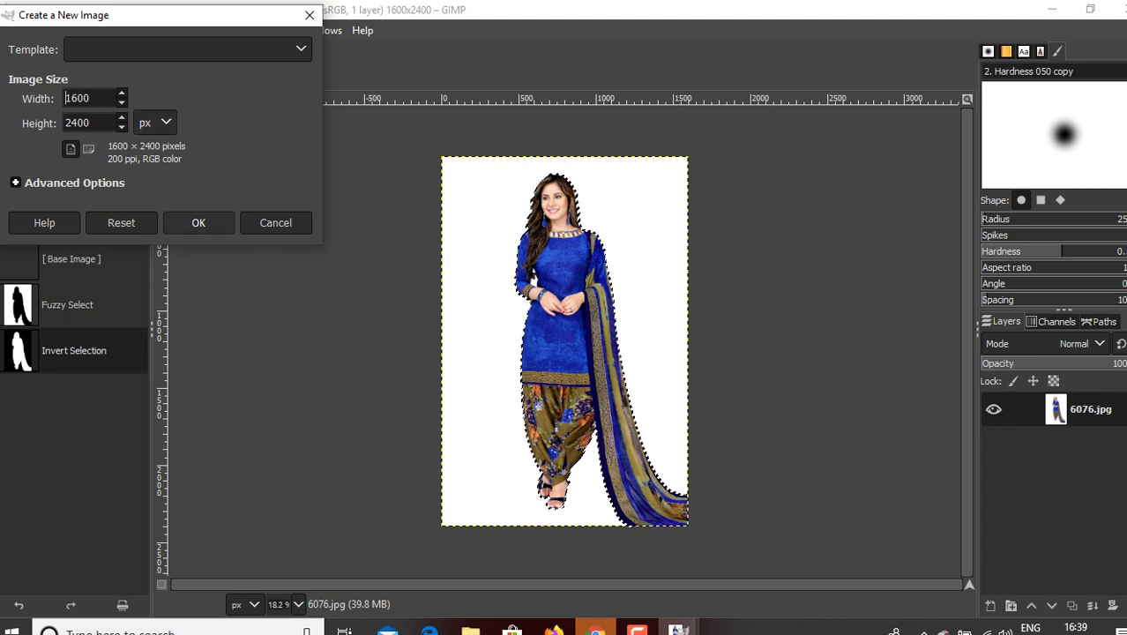
pyautogui.click(198, 222)
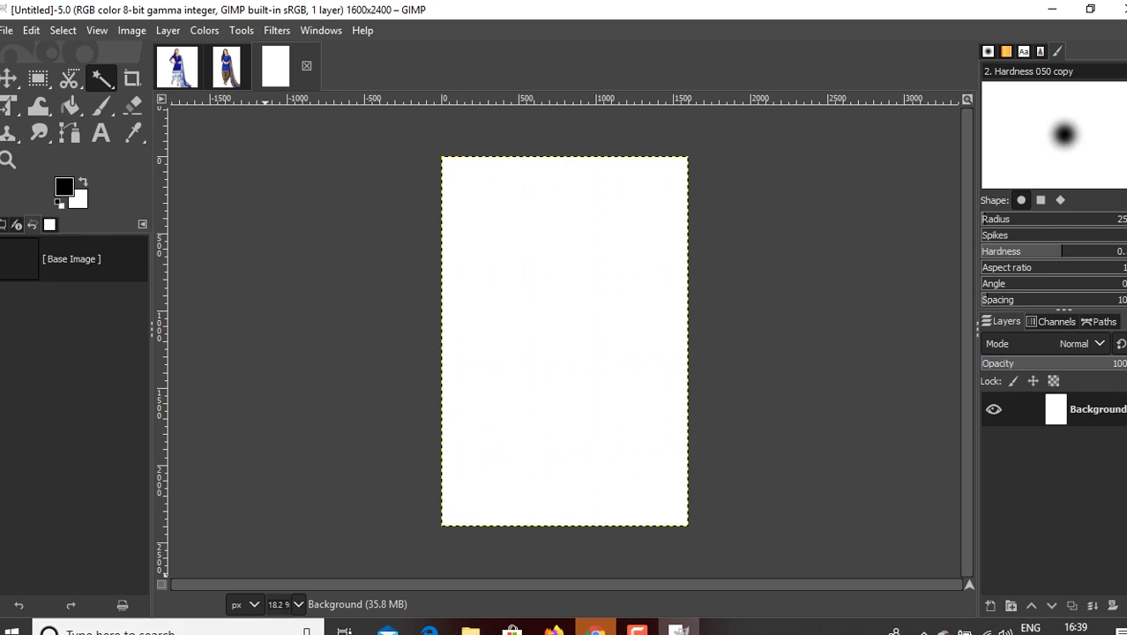
pyautogui.click(298, 605)
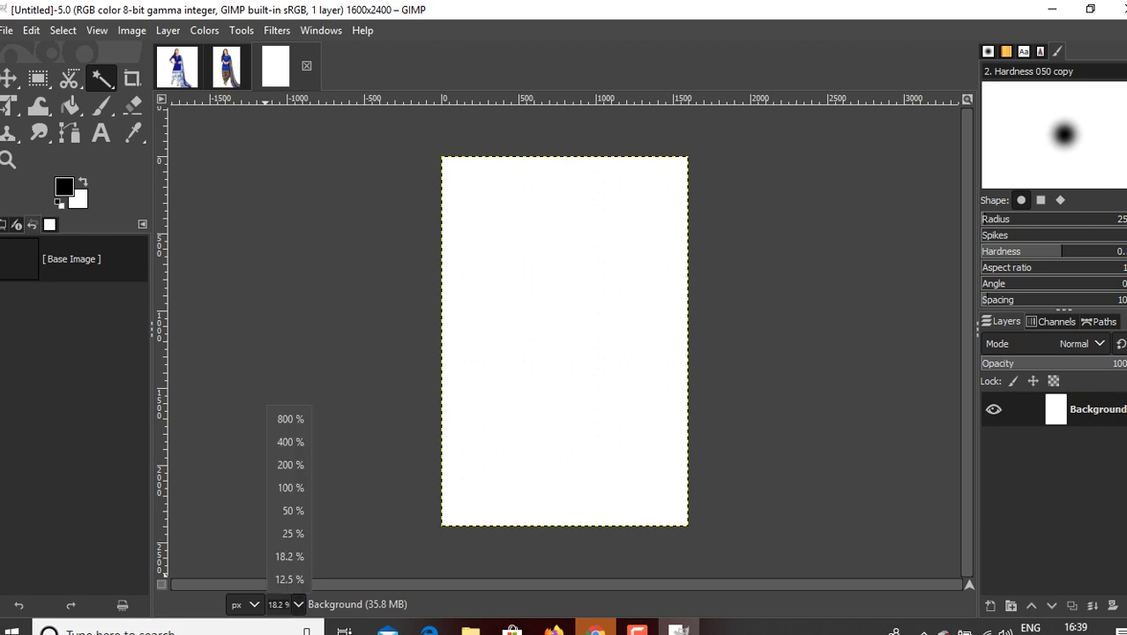
pyautogui.press('Return')
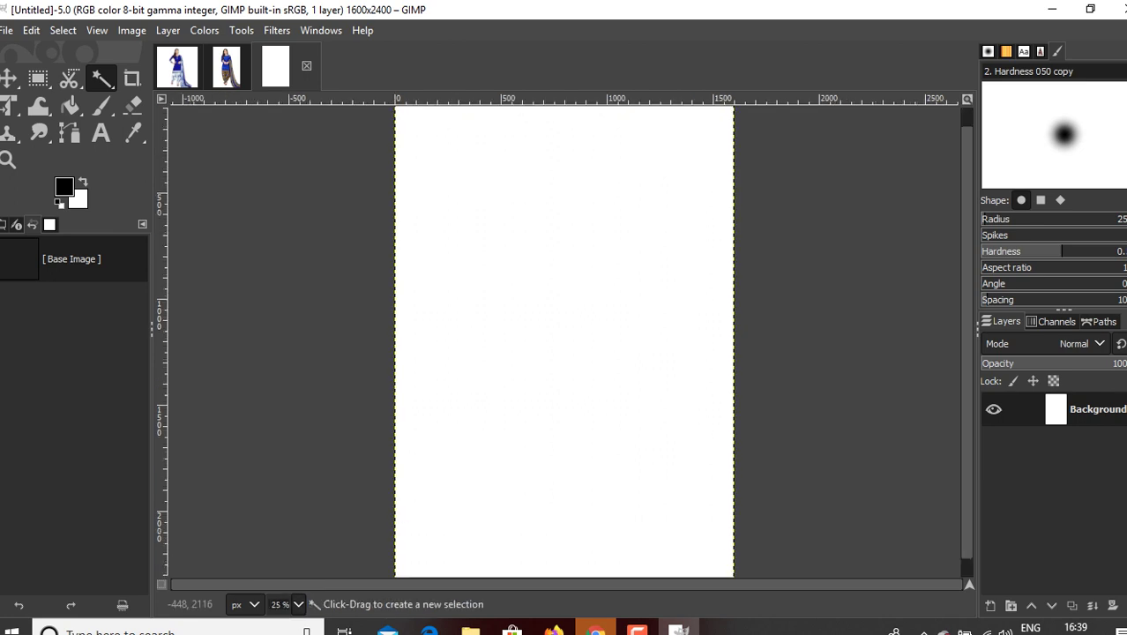
pyautogui.click(298, 606)
pyautogui.press('Up')
pyautogui.press('Up')
pyautogui.press('Down')
pyautogui.press('Return')
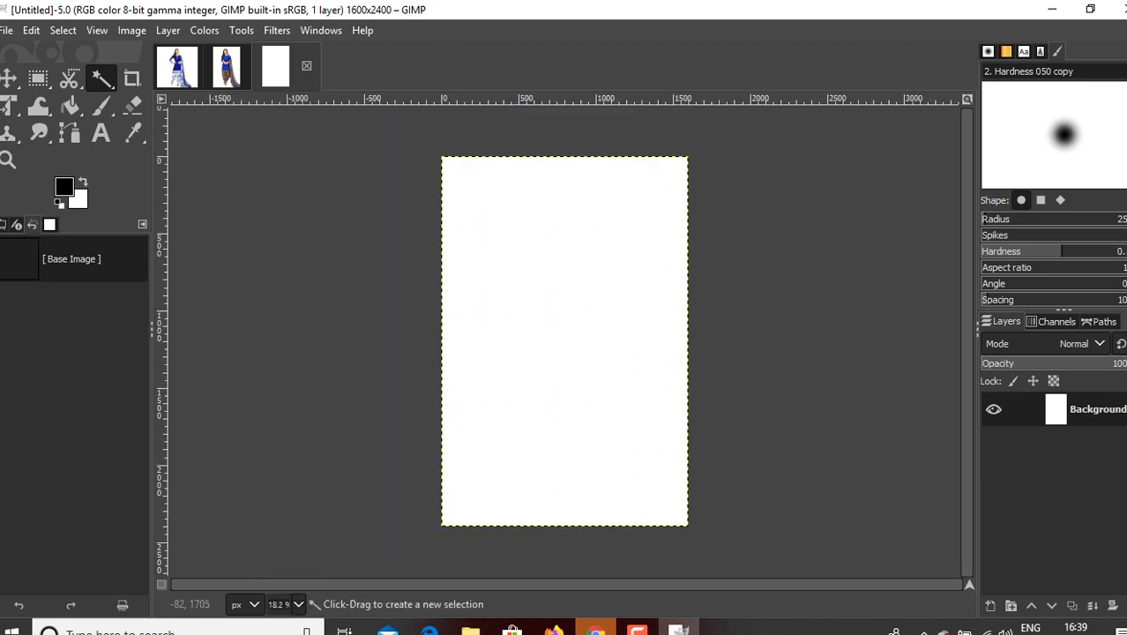
# - Paste the copied woman into the new image, move her to the canvas's left side, and anchor the floating selection
pyautogui.rightClick(512, 204)
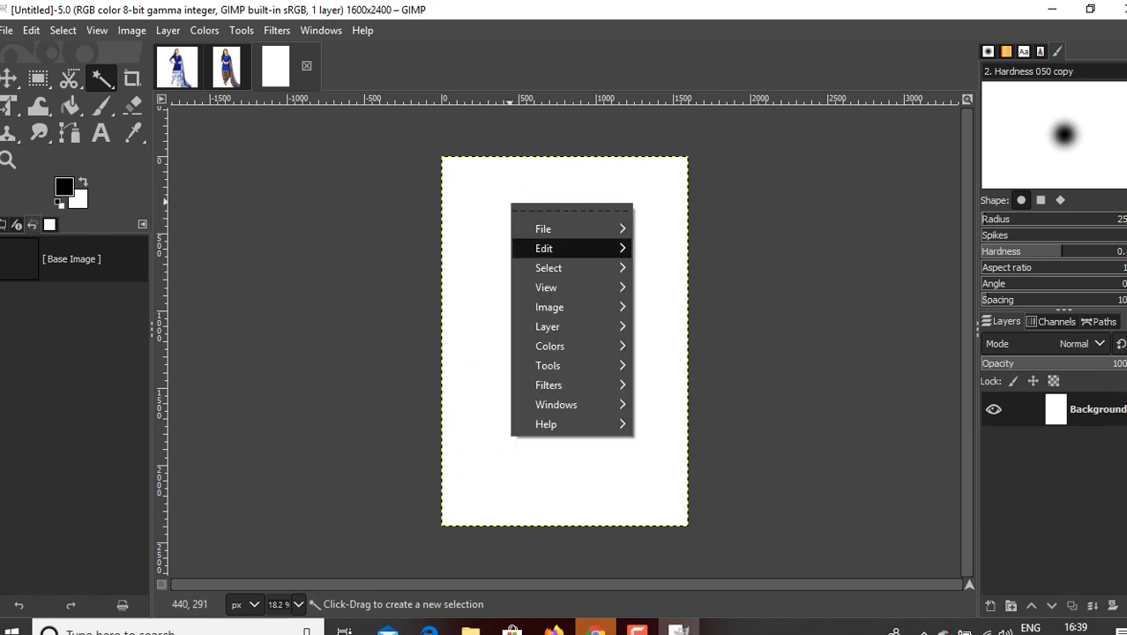
pyautogui.moveTo(544, 248)
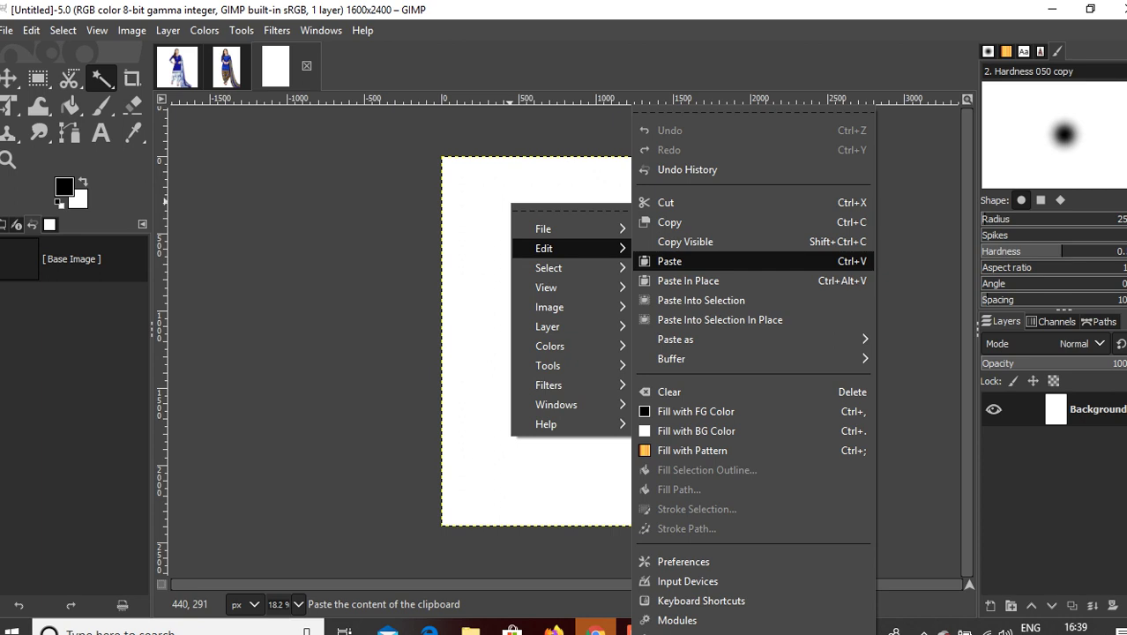
pyautogui.click(670, 261)
pyautogui.moveTo(573, 275); pyautogui.dragTo(557, 283)
pyautogui.moveTo(549, 349); pyautogui.dragTo(538, 351)
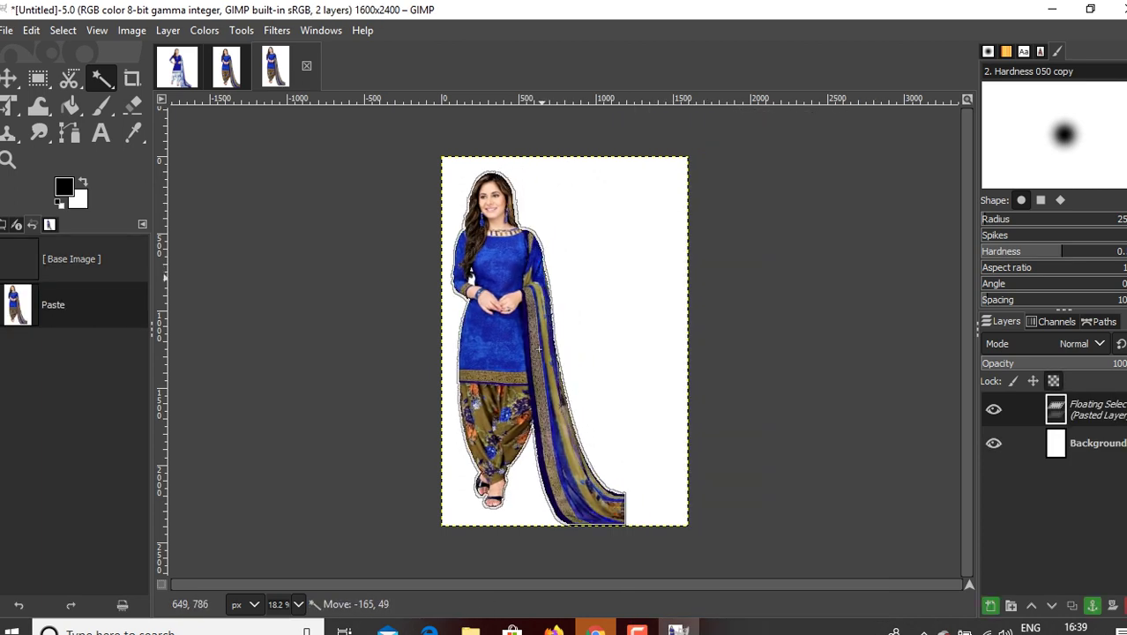
pyautogui.moveTo(539, 349); pyautogui.dragTo(533, 349)
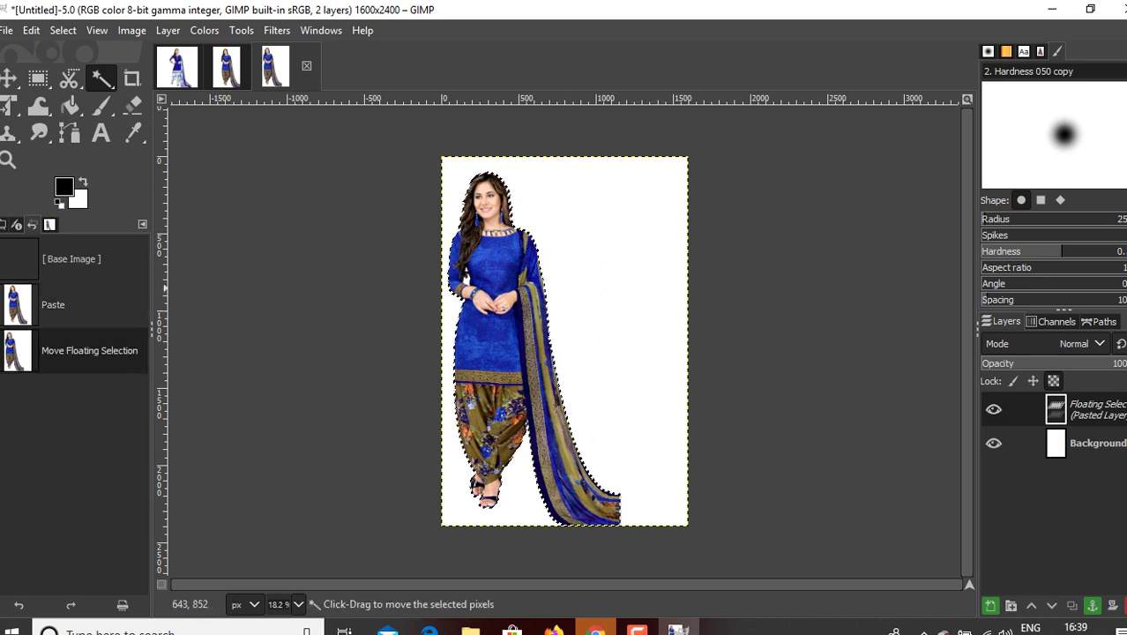
pyautogui.moveTo(533, 350); pyautogui.dragTo(534, 341)
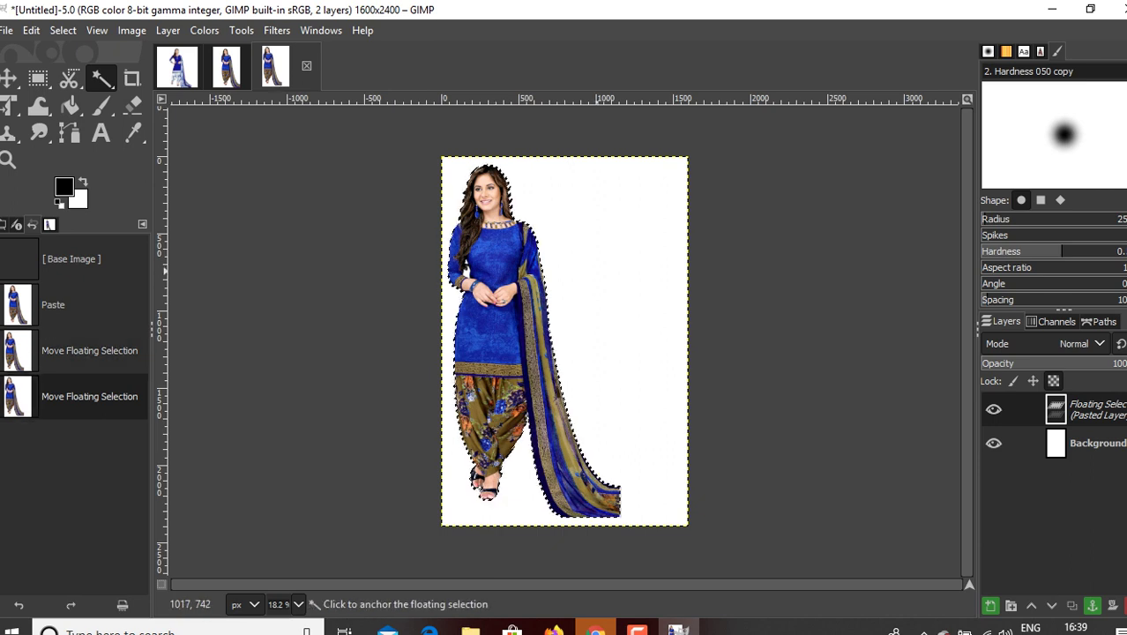
pyautogui.click(252, 205)
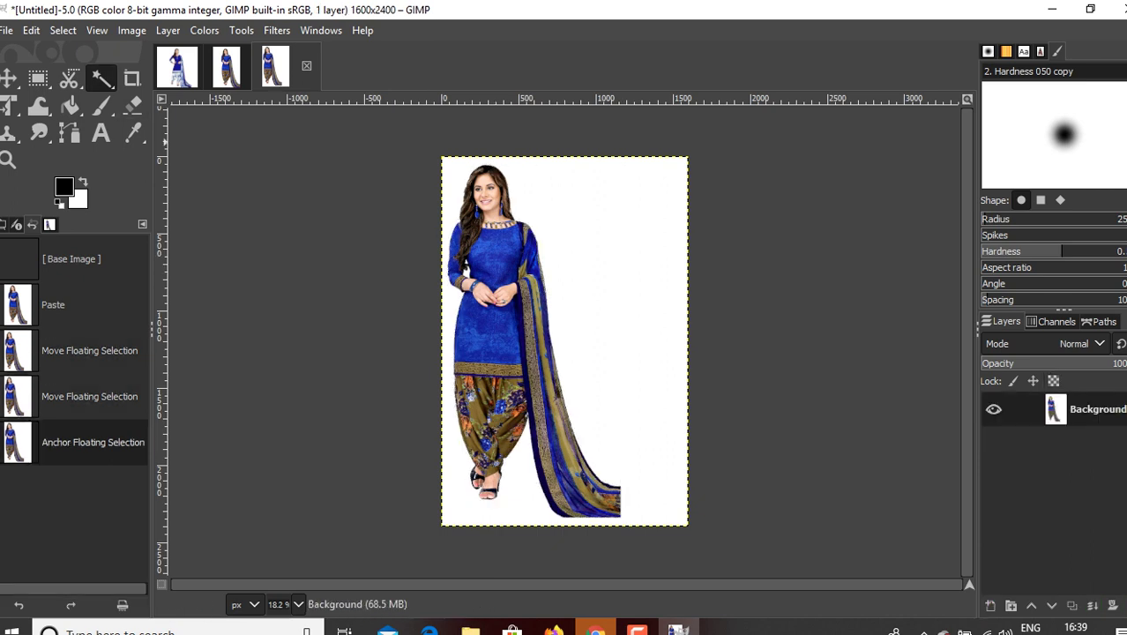
# - Isolate the woman in 6072.jpg by inverting a Fuzzy Select of the white background, and copy the selected figure
pyautogui.click(177, 66)
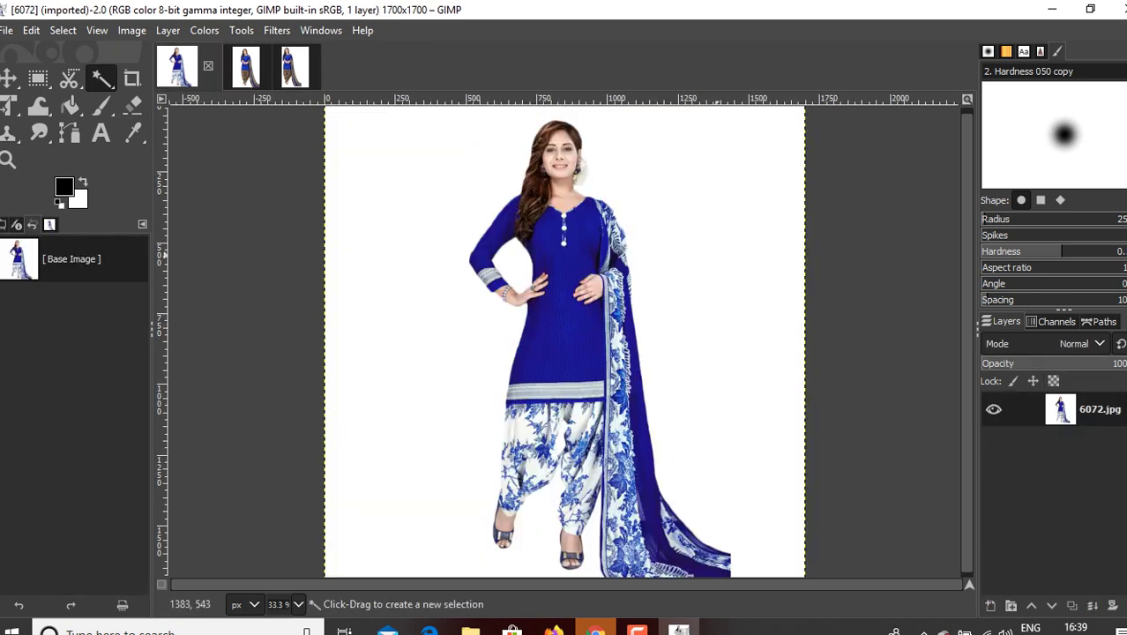
pyautogui.click(679, 251)
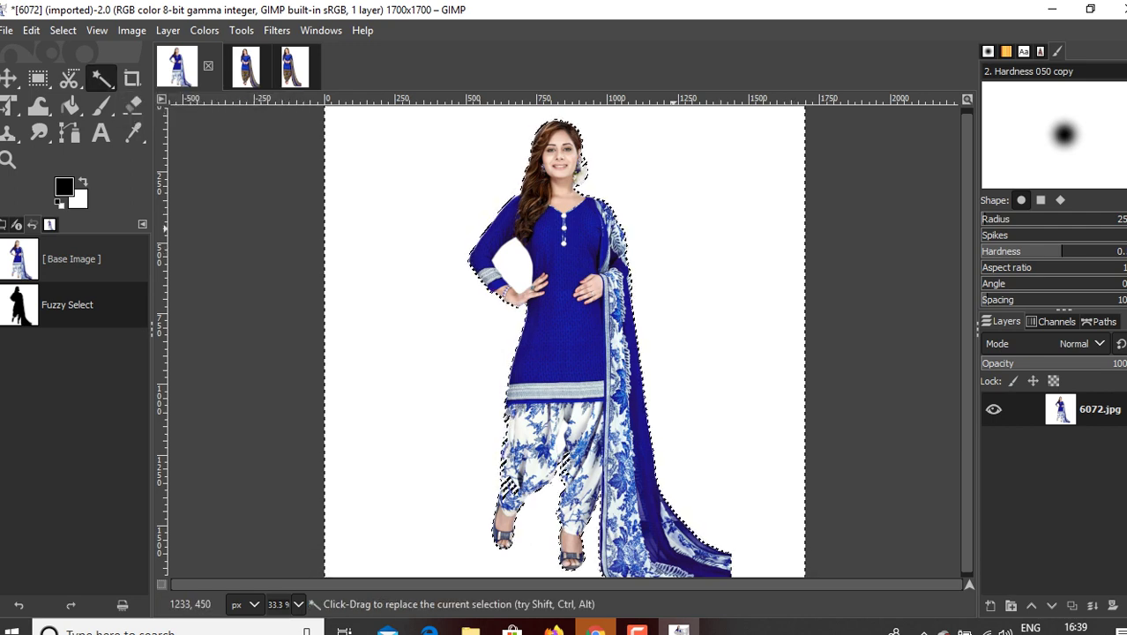
pyautogui.rightClick(675, 237)
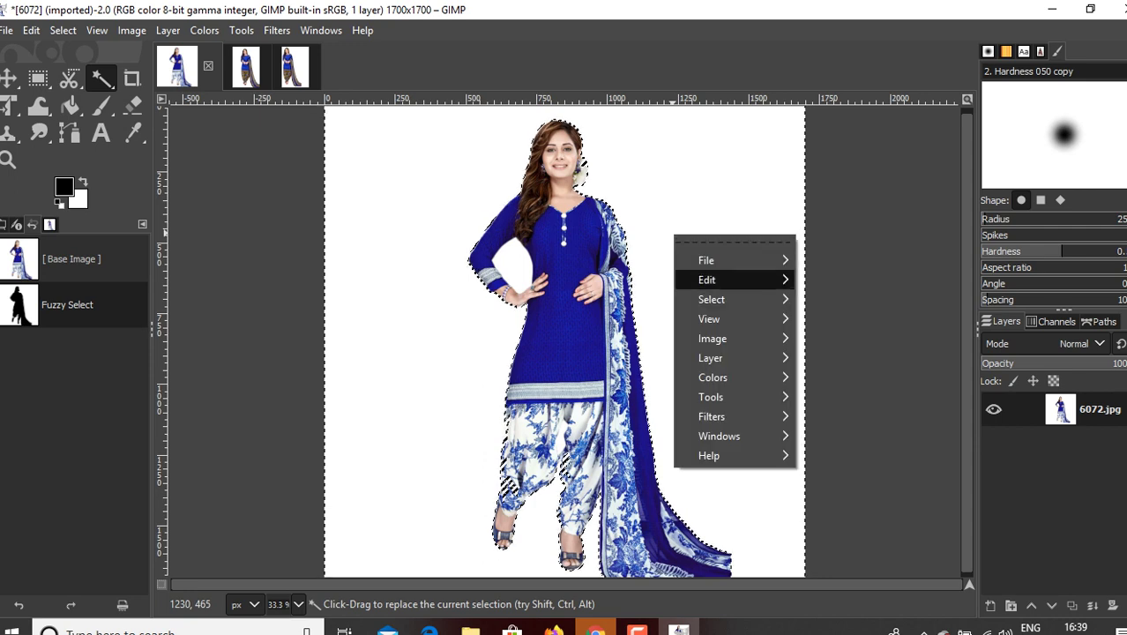
pyautogui.moveTo(711, 299)
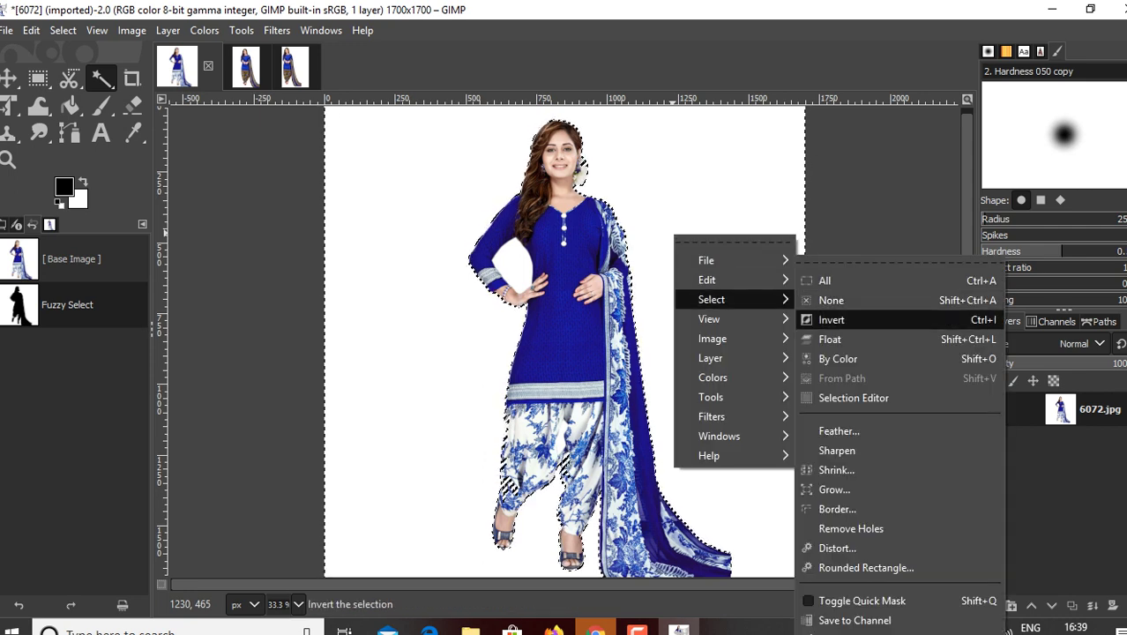
pyautogui.click(831, 319)
pyautogui.rightClick(651, 187)
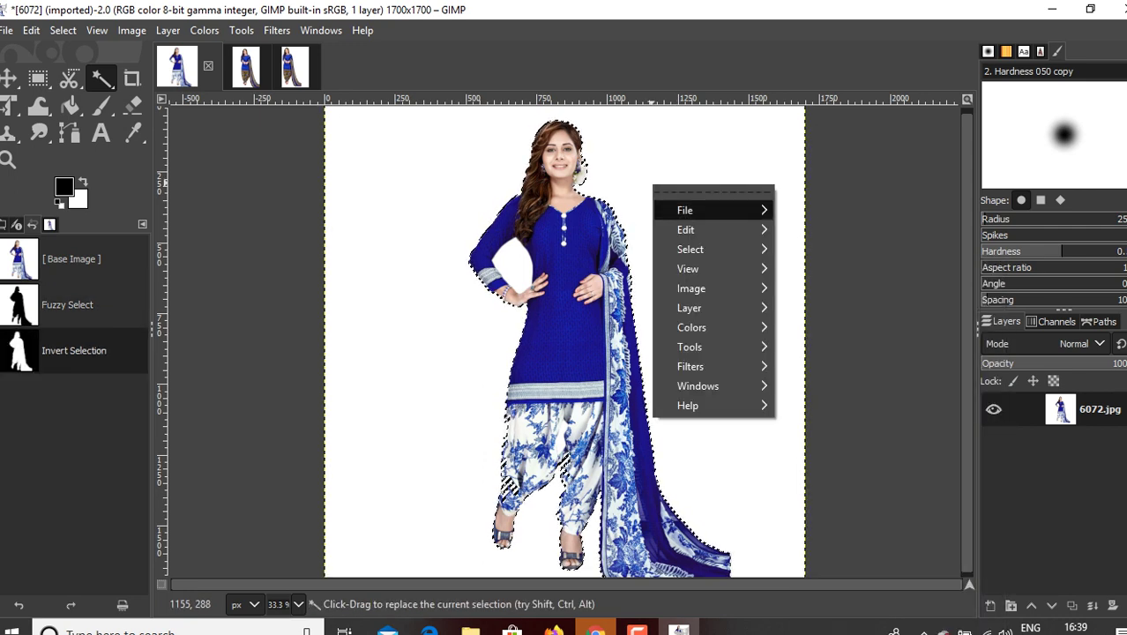
pyautogui.moveTo(697, 231)
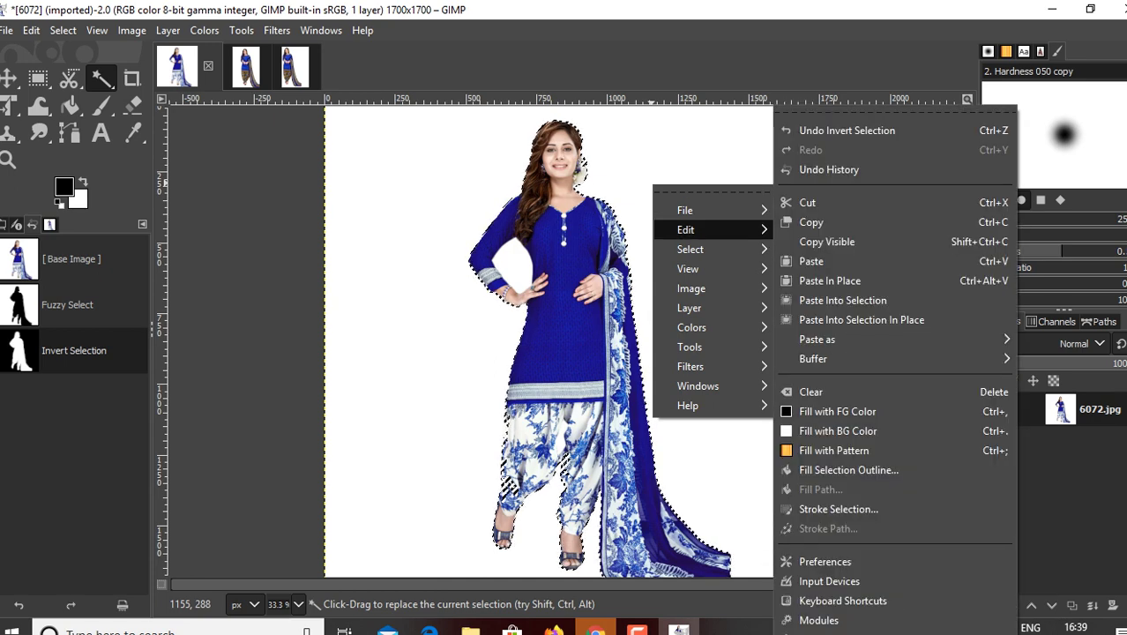
pyautogui.click(811, 222)
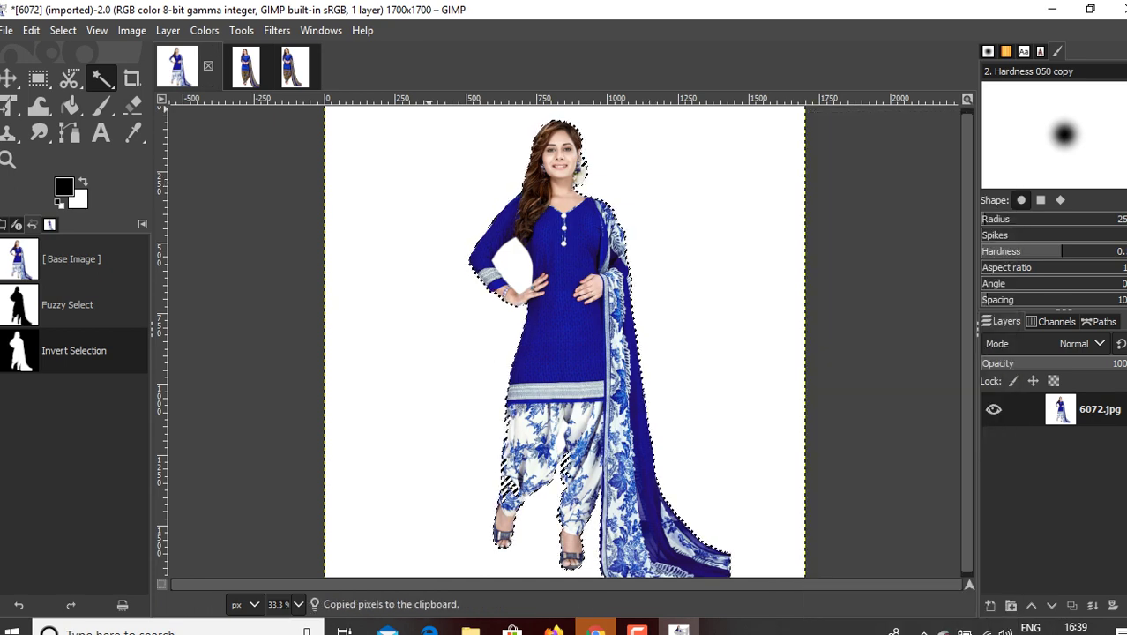
# - Paste the copied woman into the untitled 1600 × 2400 px image and move her to the canvas's right side
pyautogui.click(294, 66)
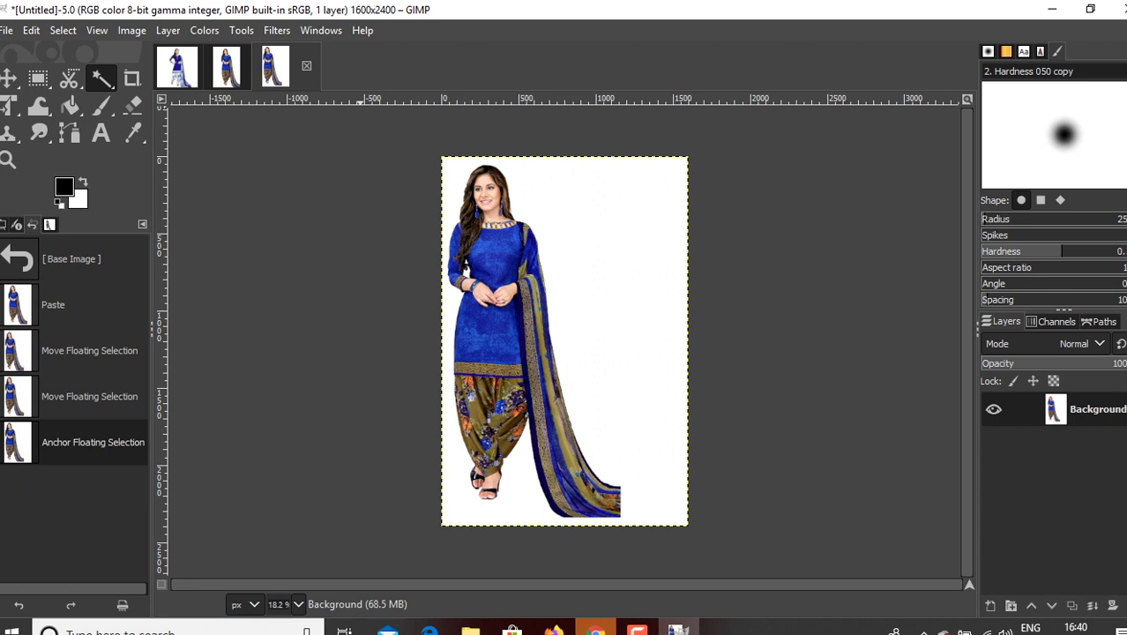
pyautogui.rightClick(593, 235)
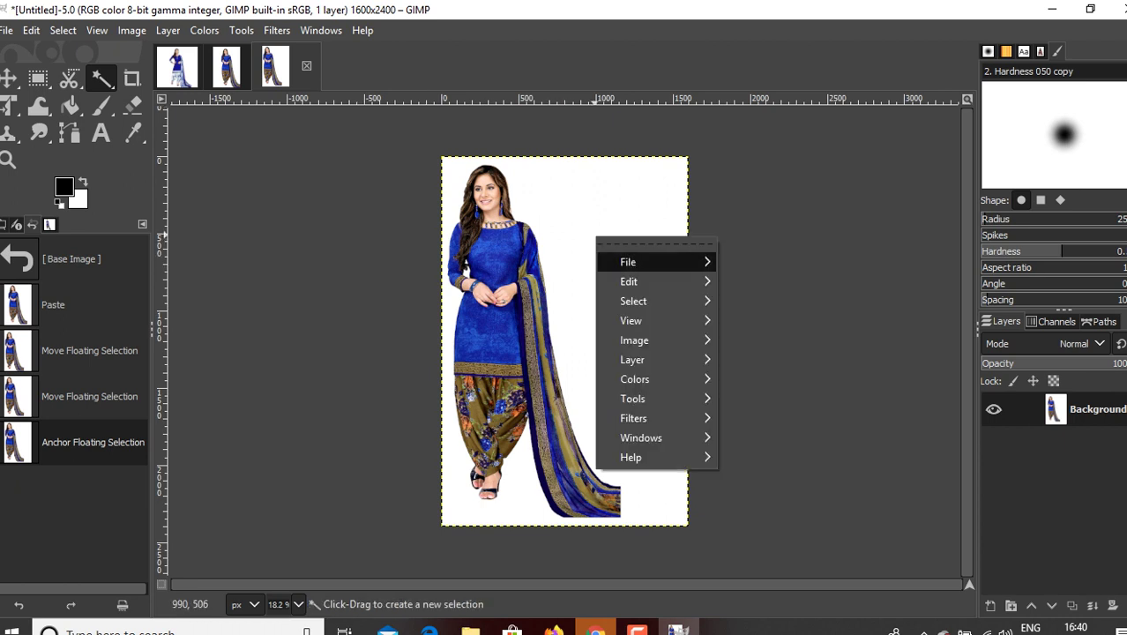
pyautogui.moveTo(657, 282)
pyautogui.click(754, 261)
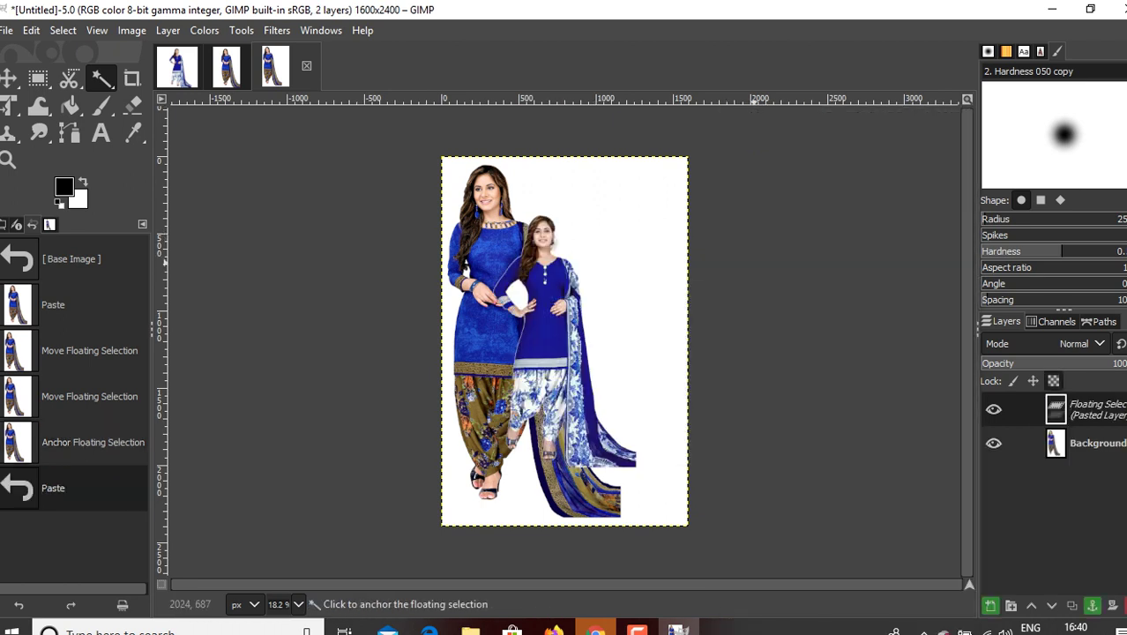
pyautogui.moveTo(562, 342); pyautogui.dragTo(666, 333)
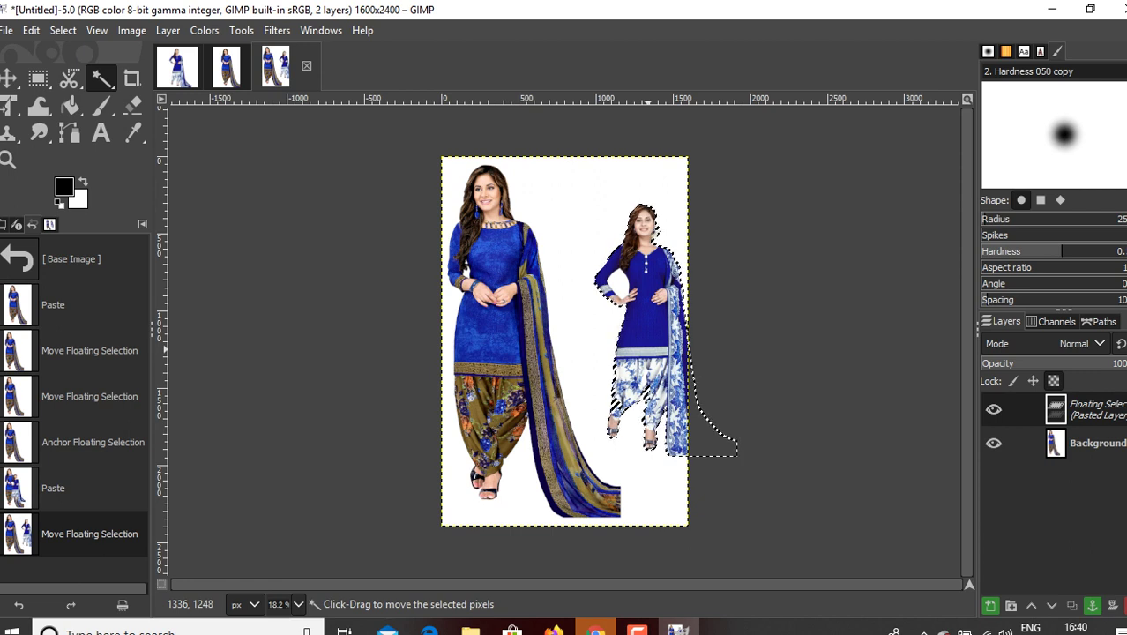
pyautogui.rightClick(650, 352)
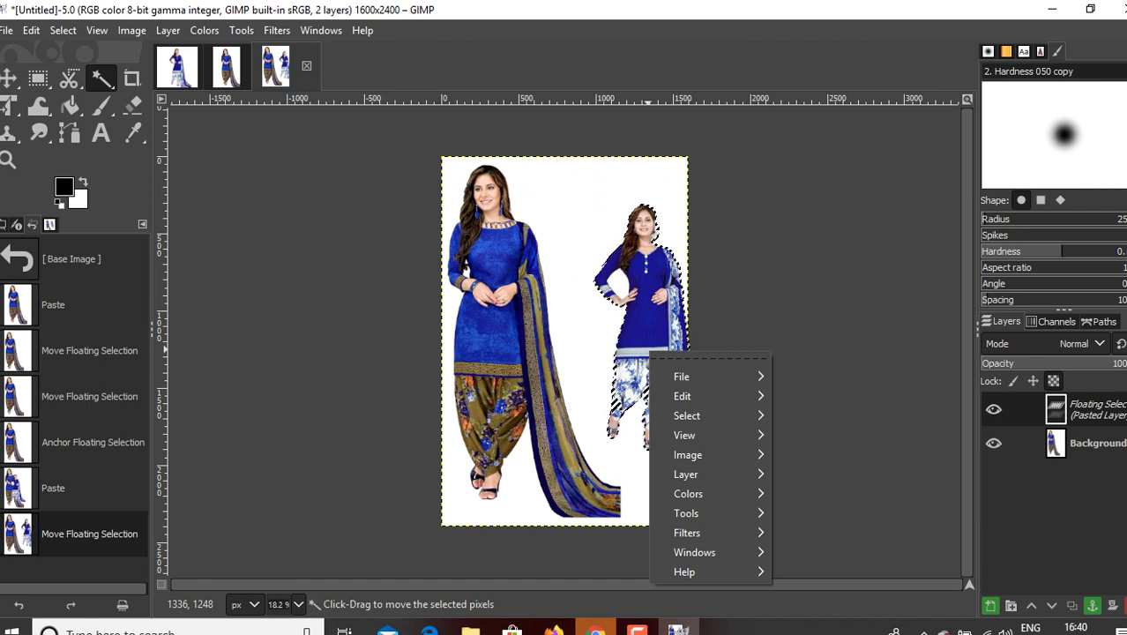
pyautogui.moveTo(697, 454)
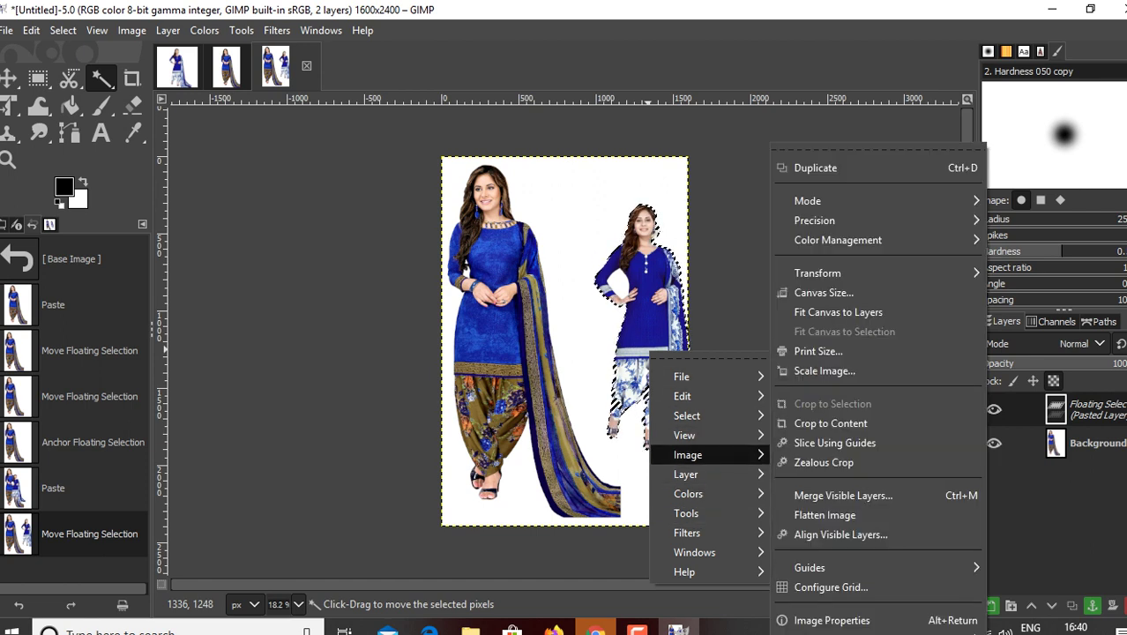
pyautogui.moveTo(697, 474)
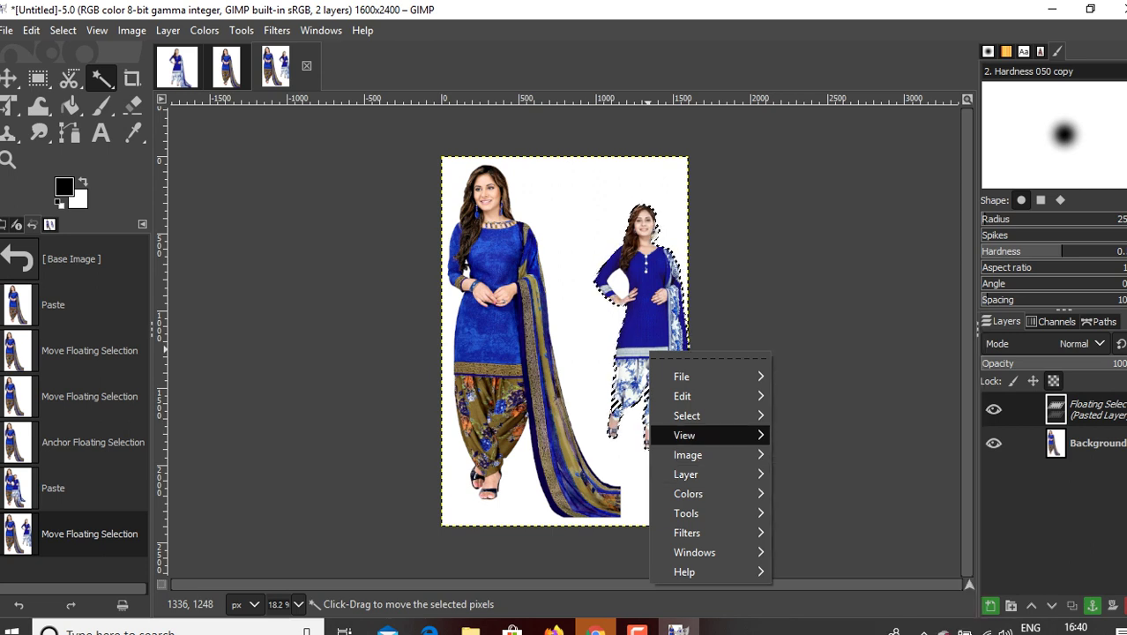
pyautogui.press('Escape')
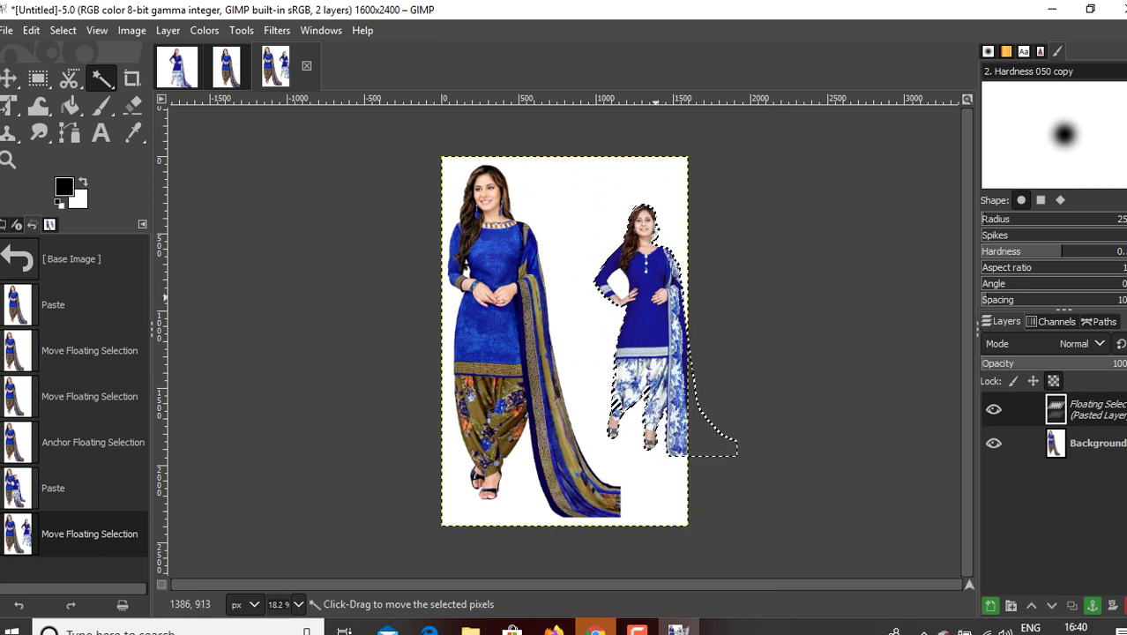
# - Scale the floating woman to 1225 × 2158 px and move her close beside the first woman
pyautogui.rightClick(658, 301)
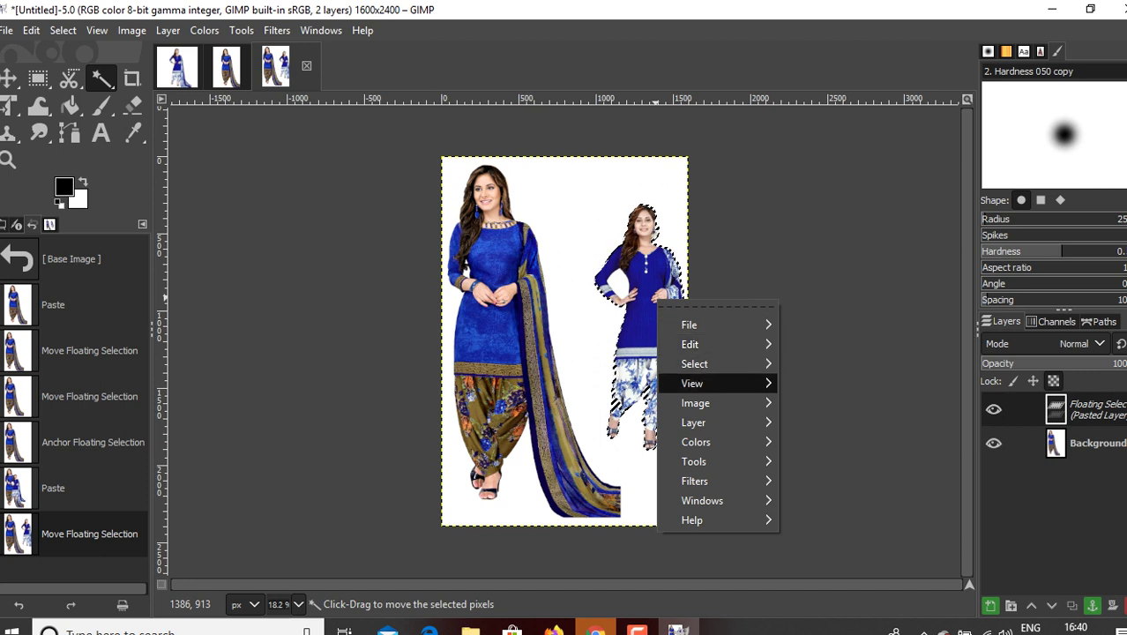
pyautogui.moveTo(705, 423)
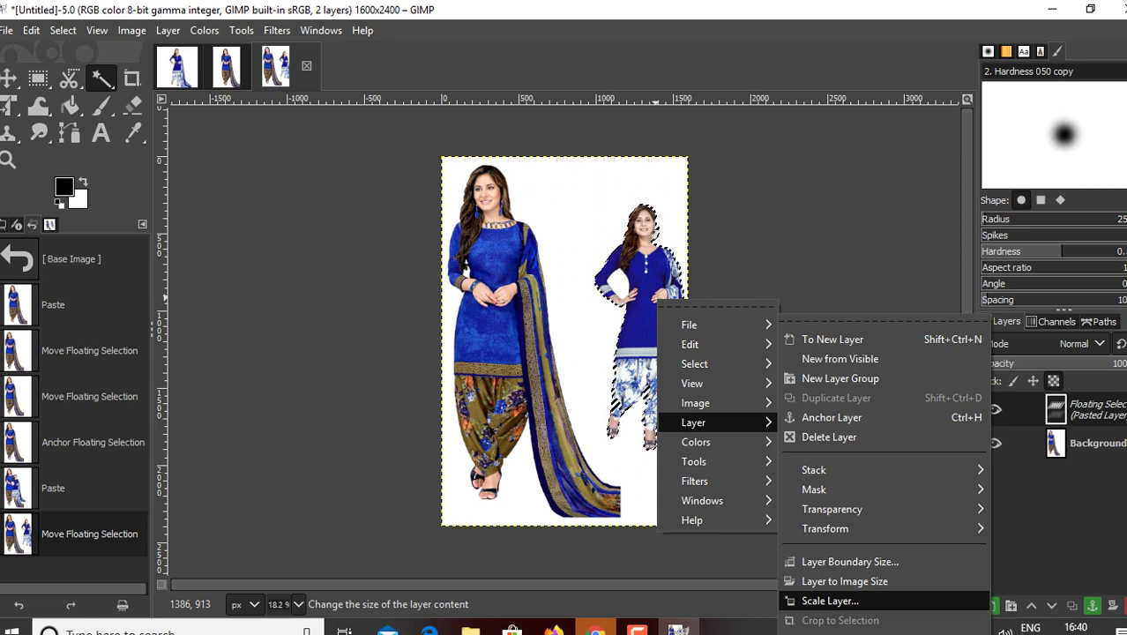
pyautogui.click(829, 601)
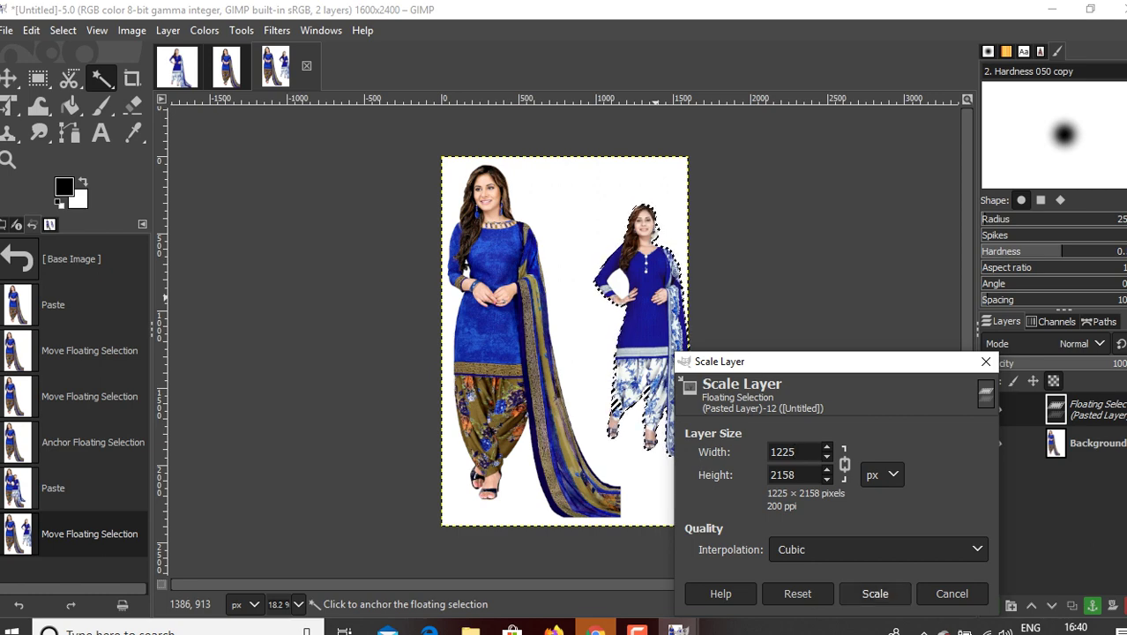
pyautogui.press('Return')
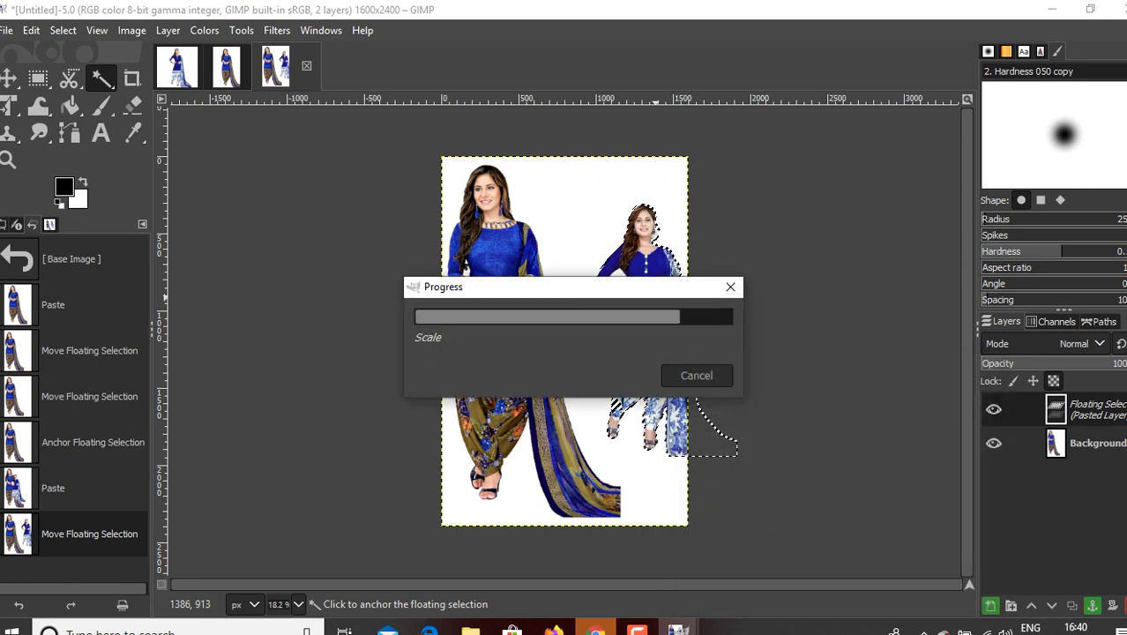
pyautogui.moveTo(667, 330); pyautogui.dragTo(652, 337)
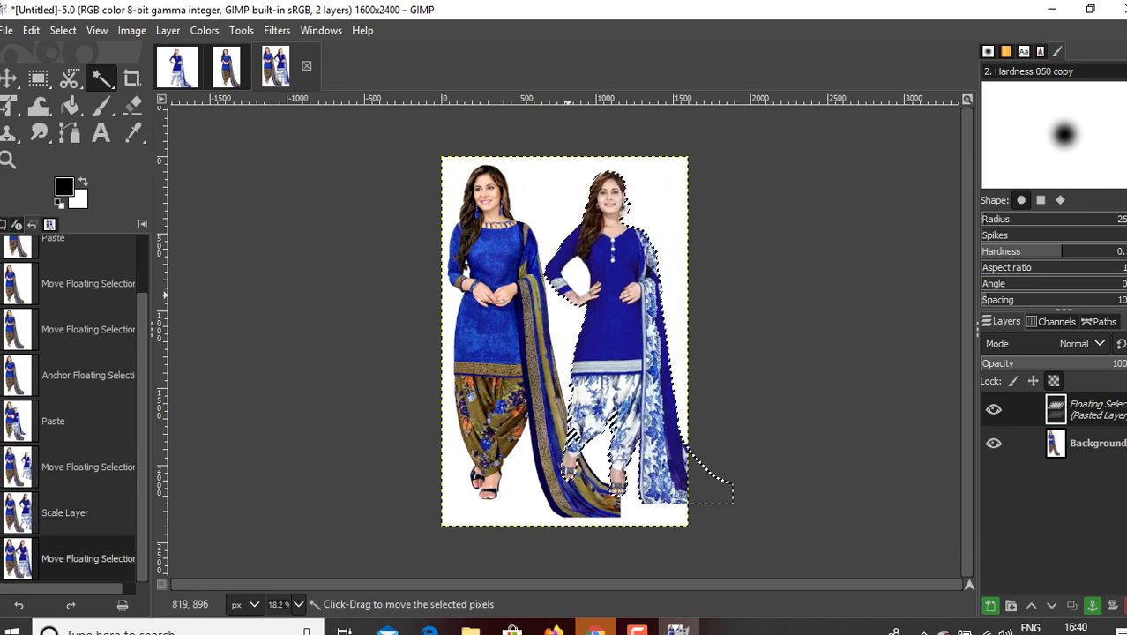
# - Undo the stray Fuzzy Select and the anchoring of the floating woman
pyautogui.click(554, 284)
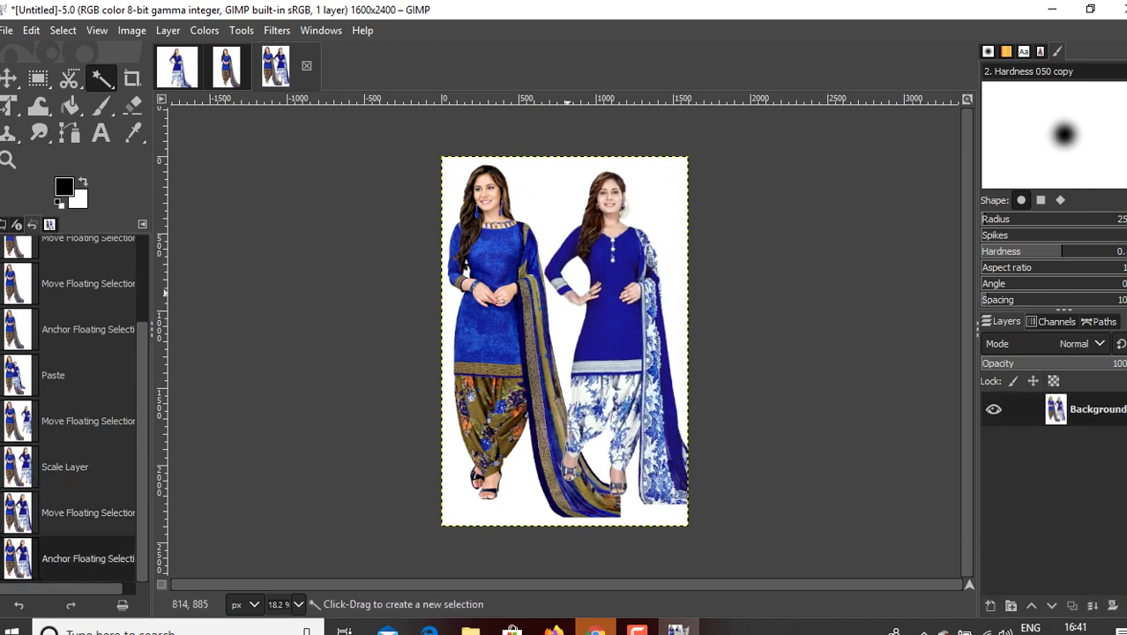
pyautogui.moveTo(579, 305); pyautogui.dragTo(560, 313)
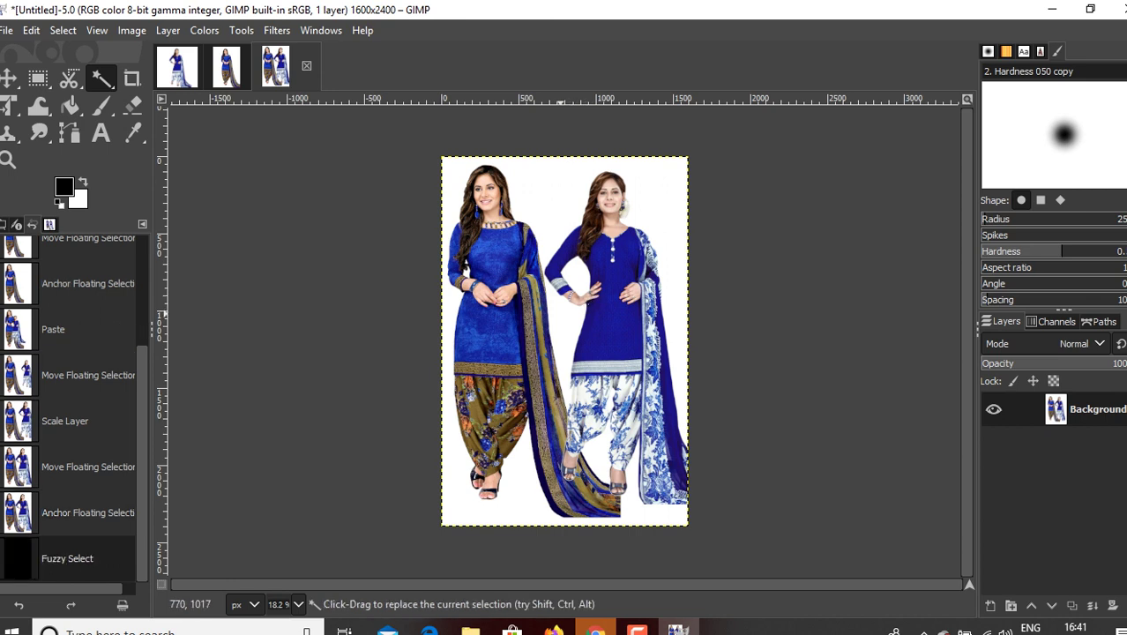
pyautogui.hotkey('ctrl', 'z')
pyautogui.hotkey('ctrl', 'z')
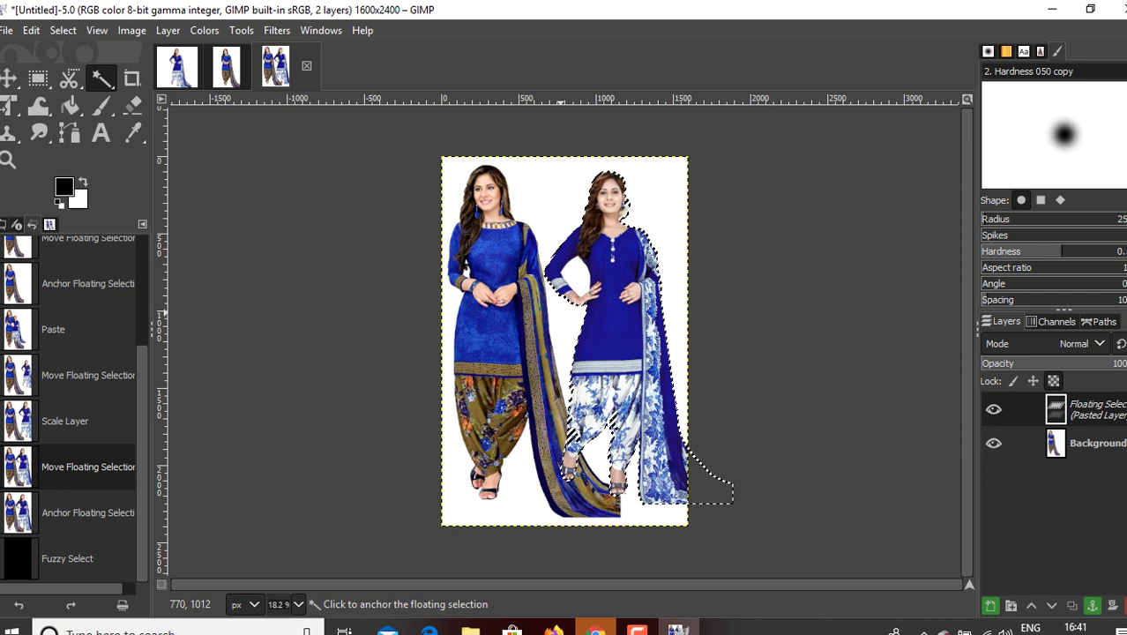
# - Shift the floating woman slightly towards the canvas's right edge and scale her layer to a width of 1250 px
pyautogui.moveTo(638, 339); pyautogui.dragTo(621, 310)
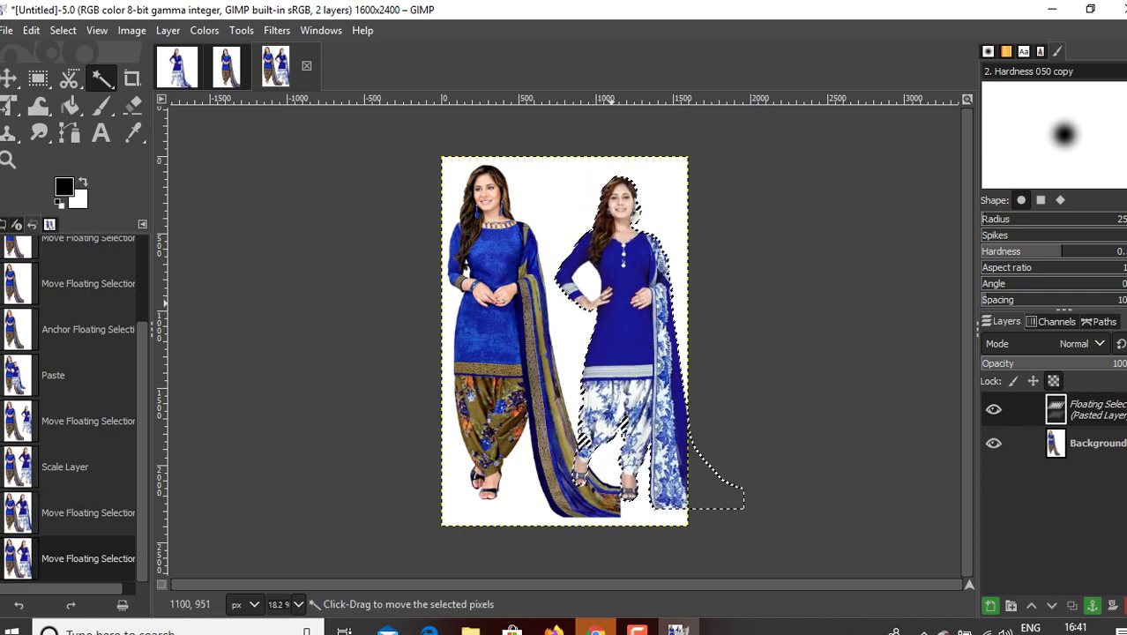
pyautogui.rightClick(615, 309)
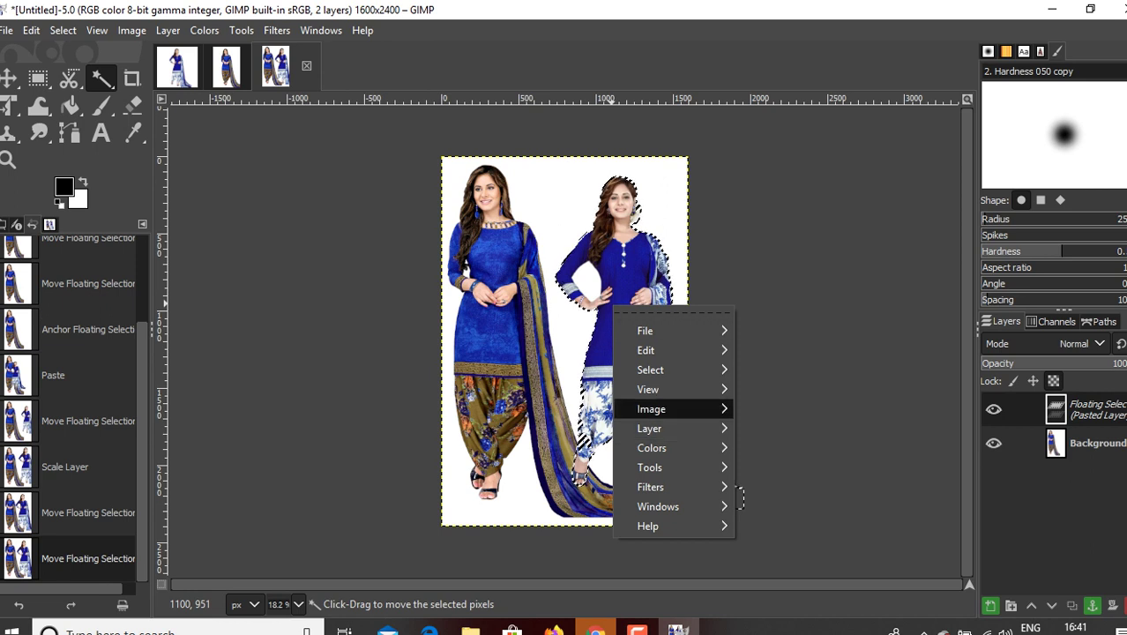
pyautogui.moveTo(670, 428)
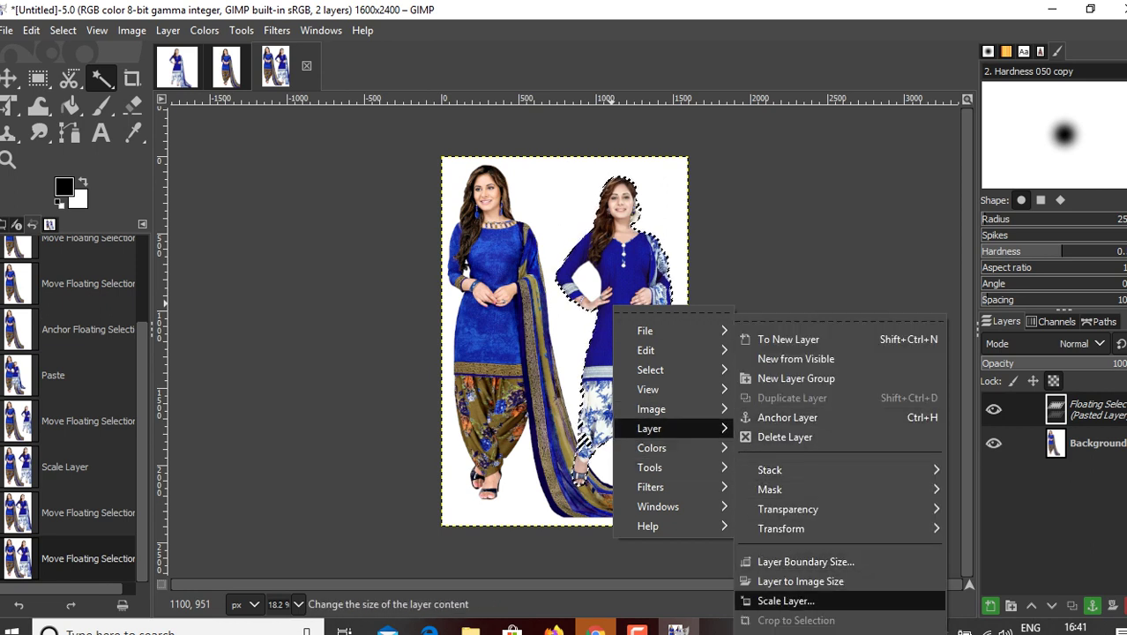
pyautogui.click(785, 601)
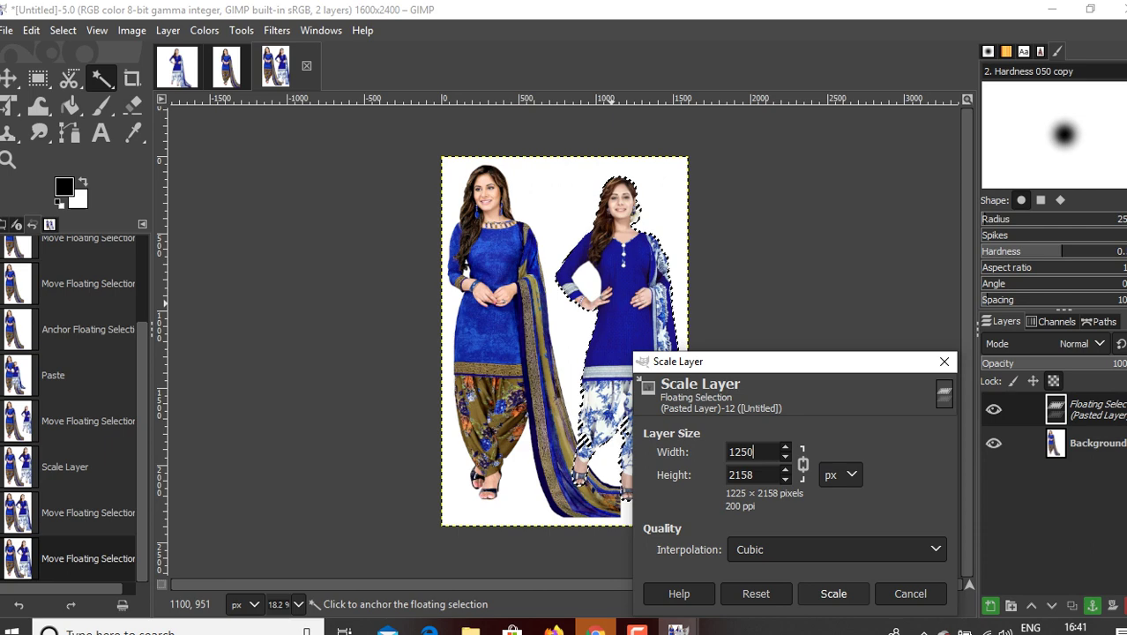
pyautogui.press('Return')
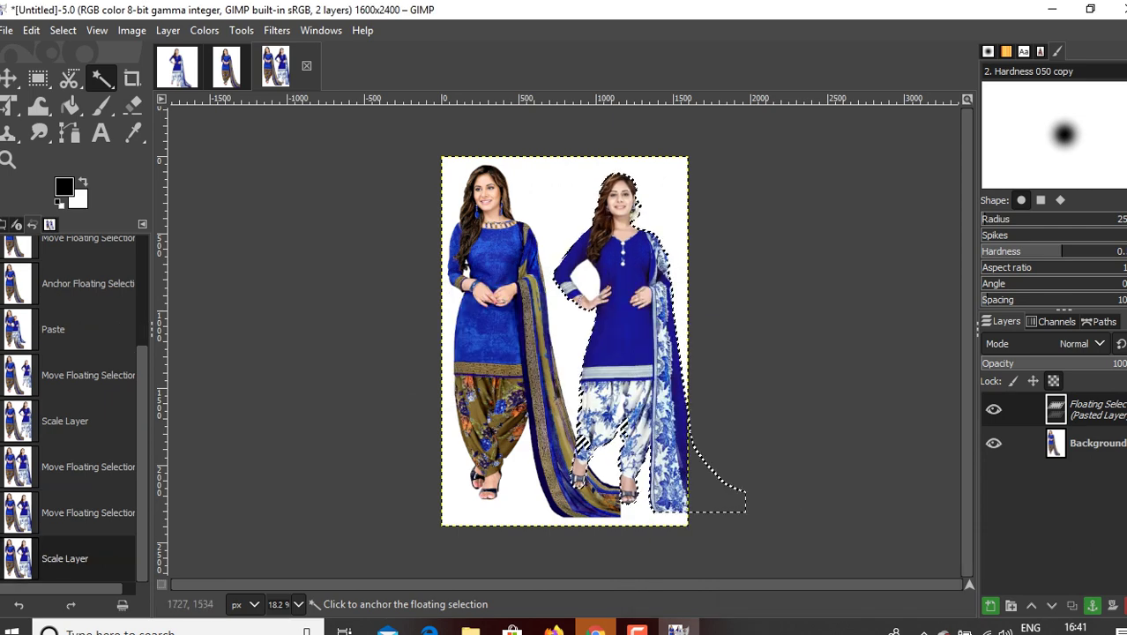
# - Fine-tune the enlarged woman's position beside the first woman and anchor the floating selection
pyautogui.moveTo(650, 343); pyautogui.dragTo(650, 339)
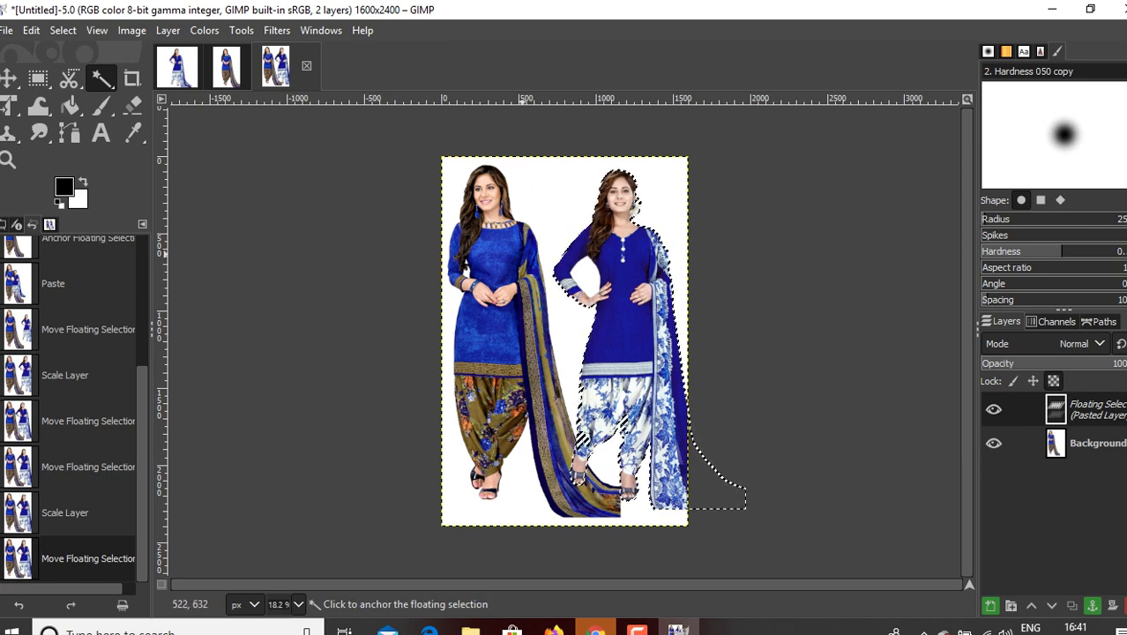
pyautogui.moveTo(649, 339); pyautogui.dragTo(645, 343)
pyautogui.click(538, 174)
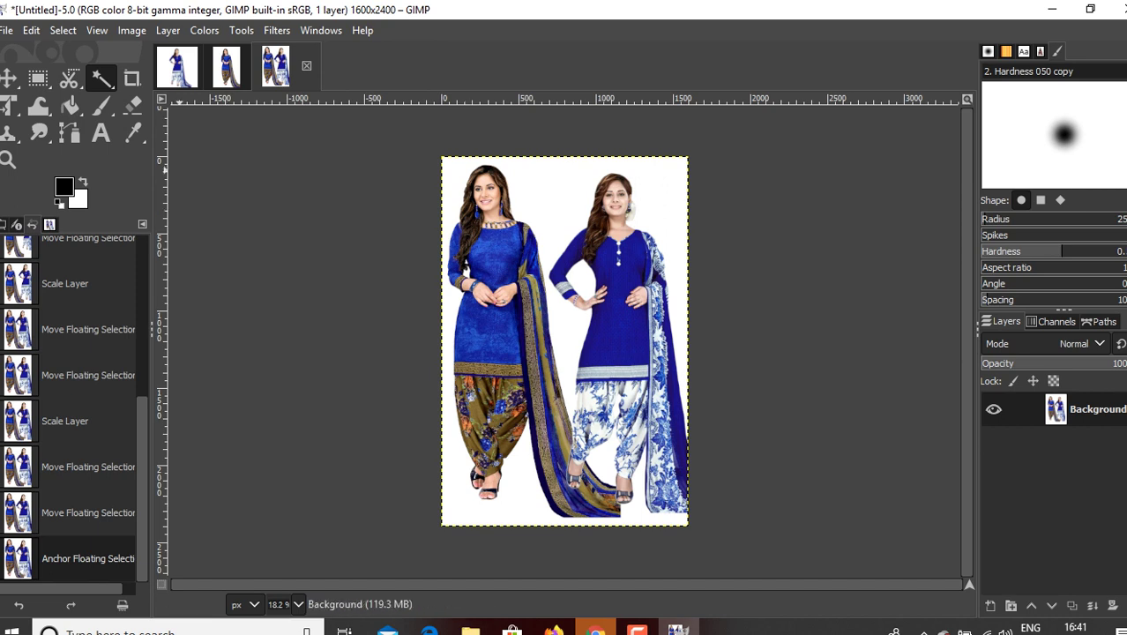
# - Create another new blank image of 1600 × 2400 px
pyautogui.click(6, 30)
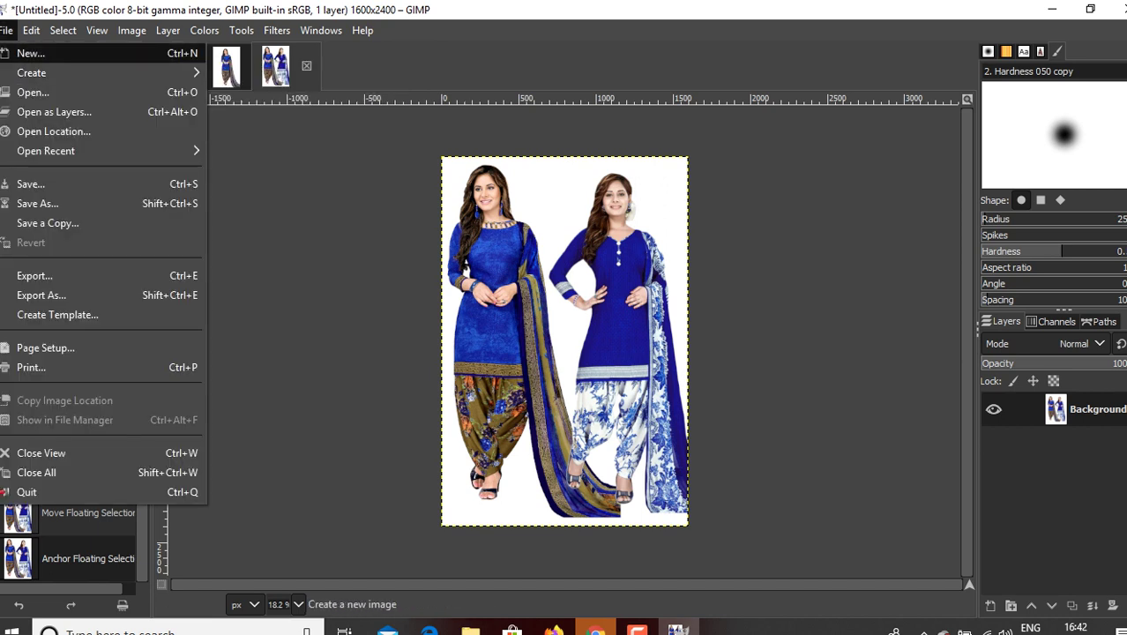
pyautogui.click(30, 53)
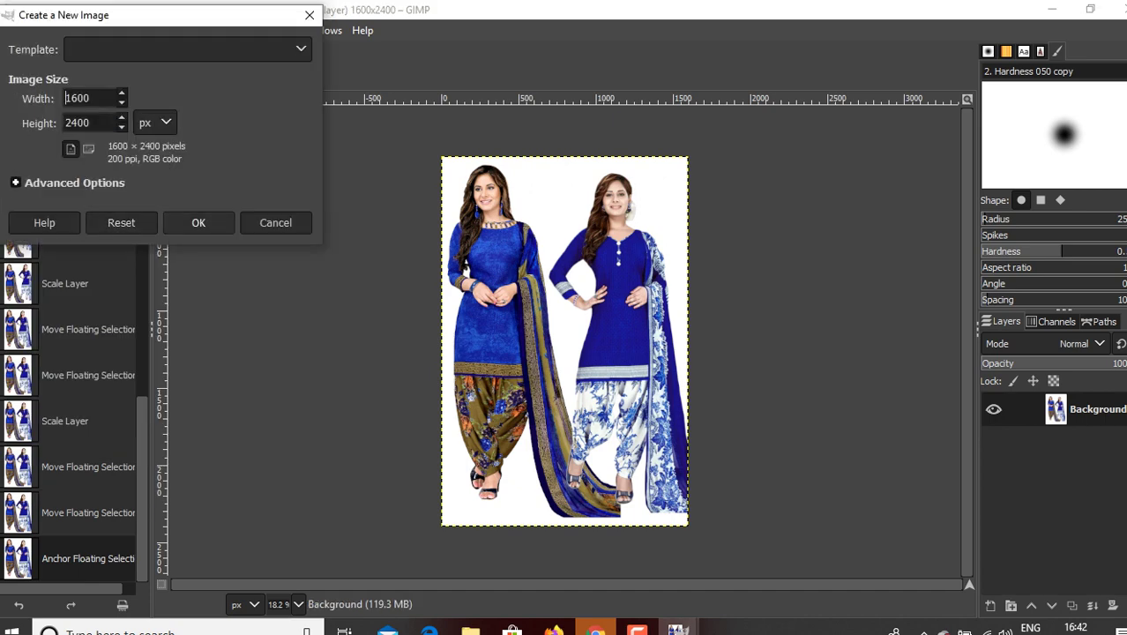
pyautogui.press('Return')
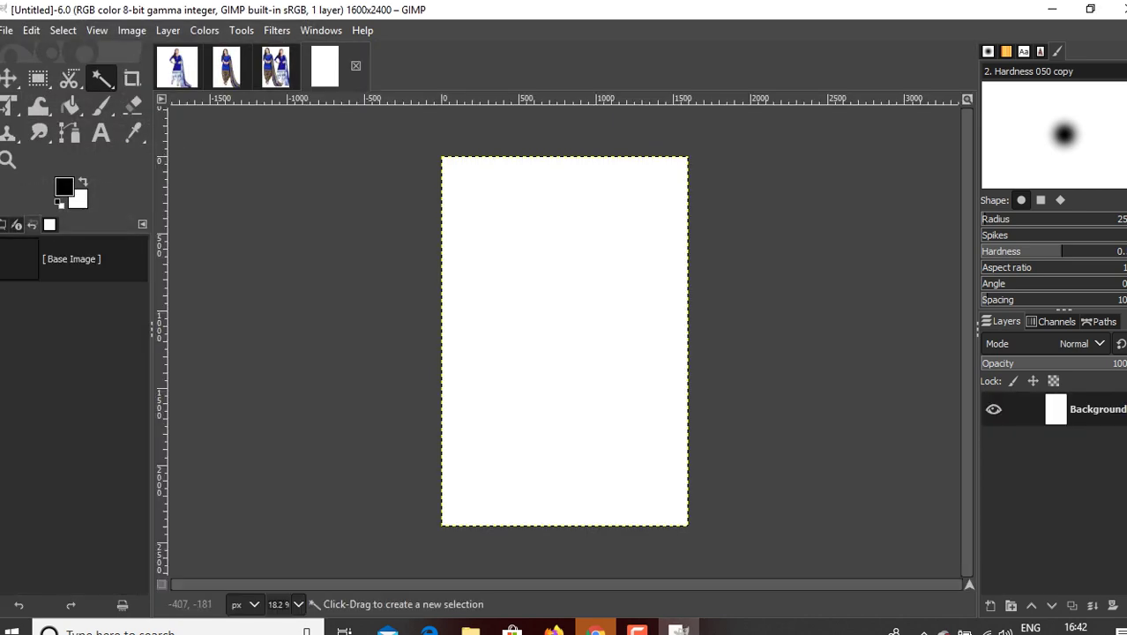
# - Try to isolate the second woman in the combined image with Fuzzy Select, and undo those selections
pyautogui.click(276, 67)
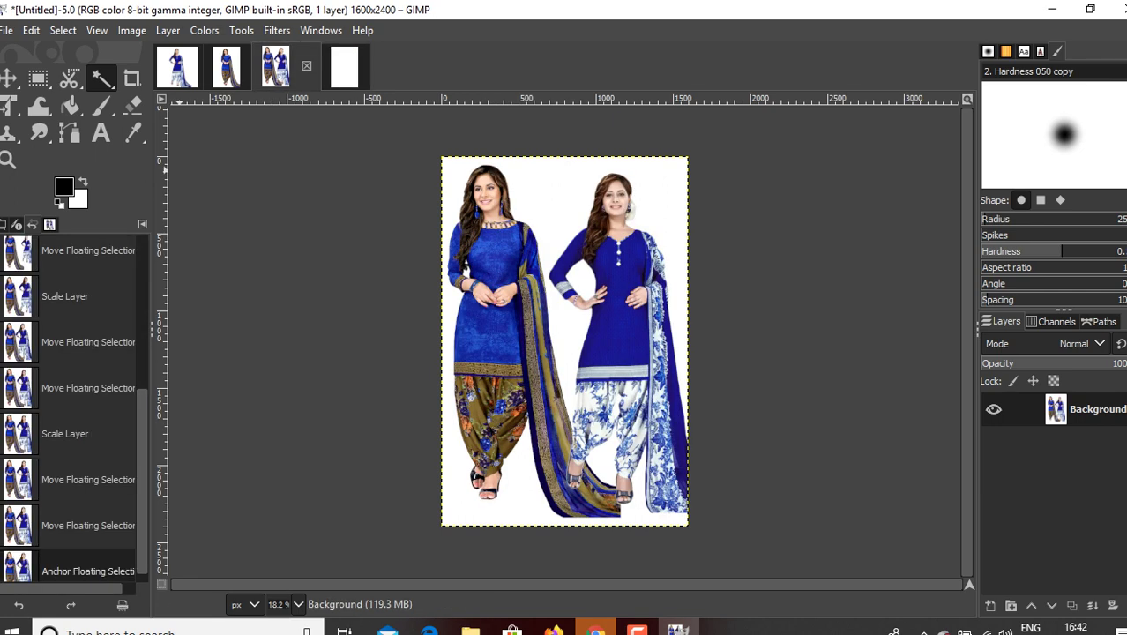
pyautogui.click(574, 209)
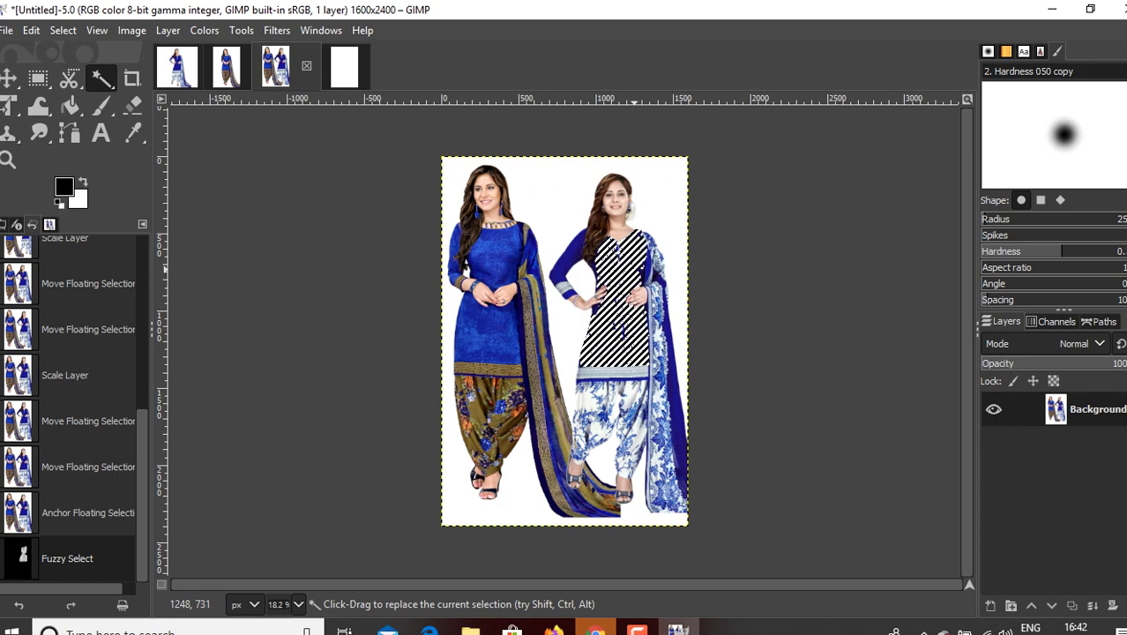
pyautogui.click(585, 275)
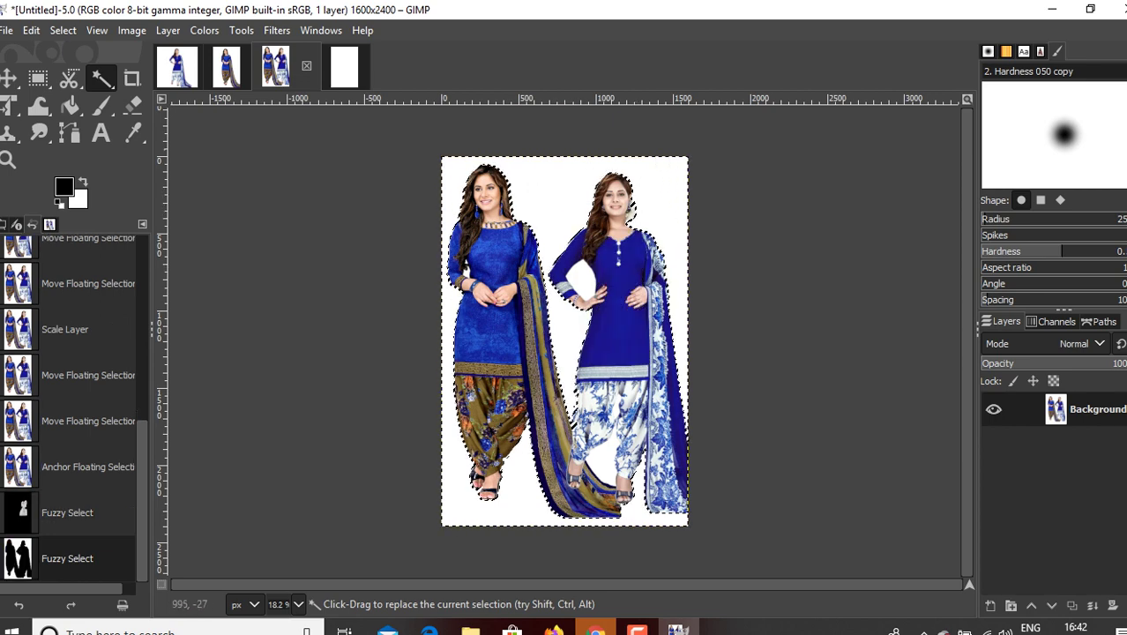
pyautogui.keyDown('ctrl'); pyautogui.click(591, 268); pyautogui.keyUp('ctrl')
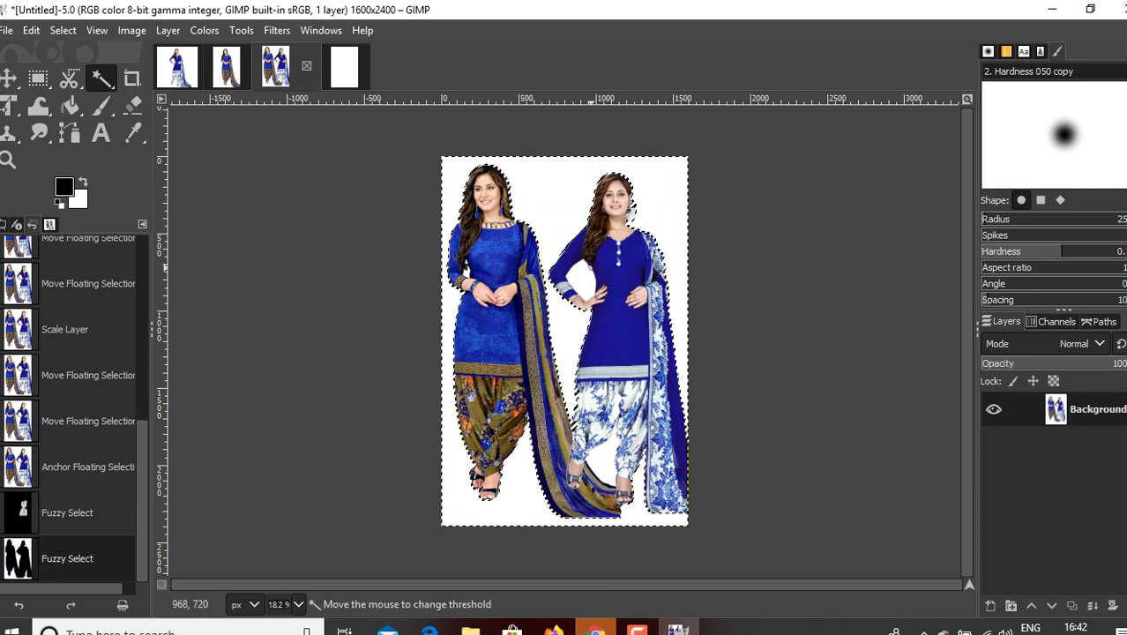
pyautogui.hotkey('ctrl', 'z')
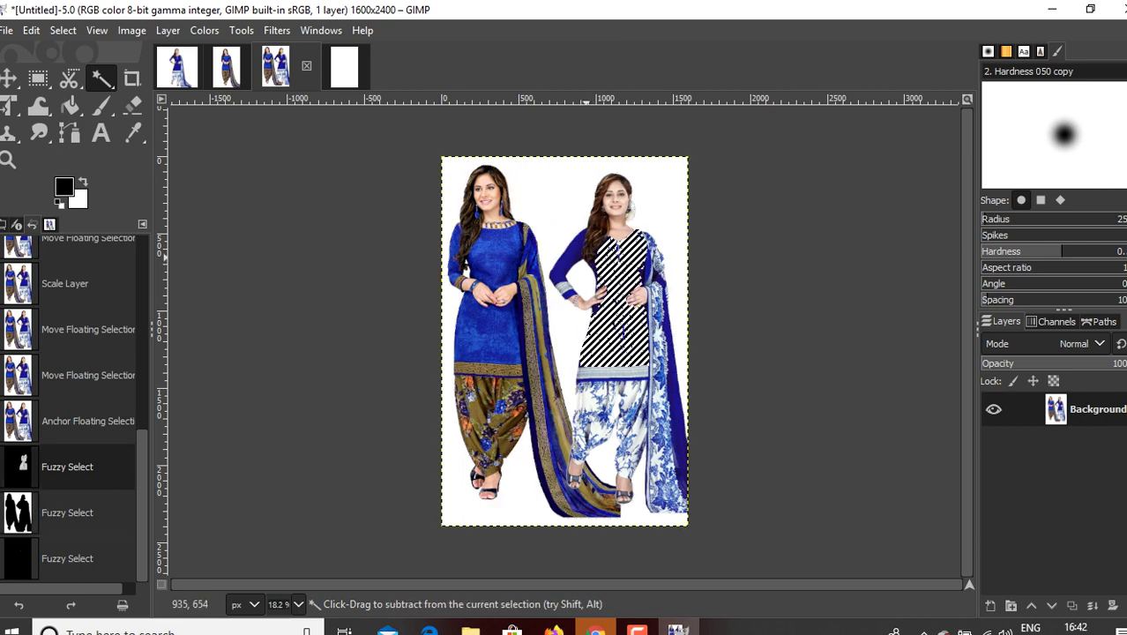
pyautogui.hotkey('ctrl', 'z')
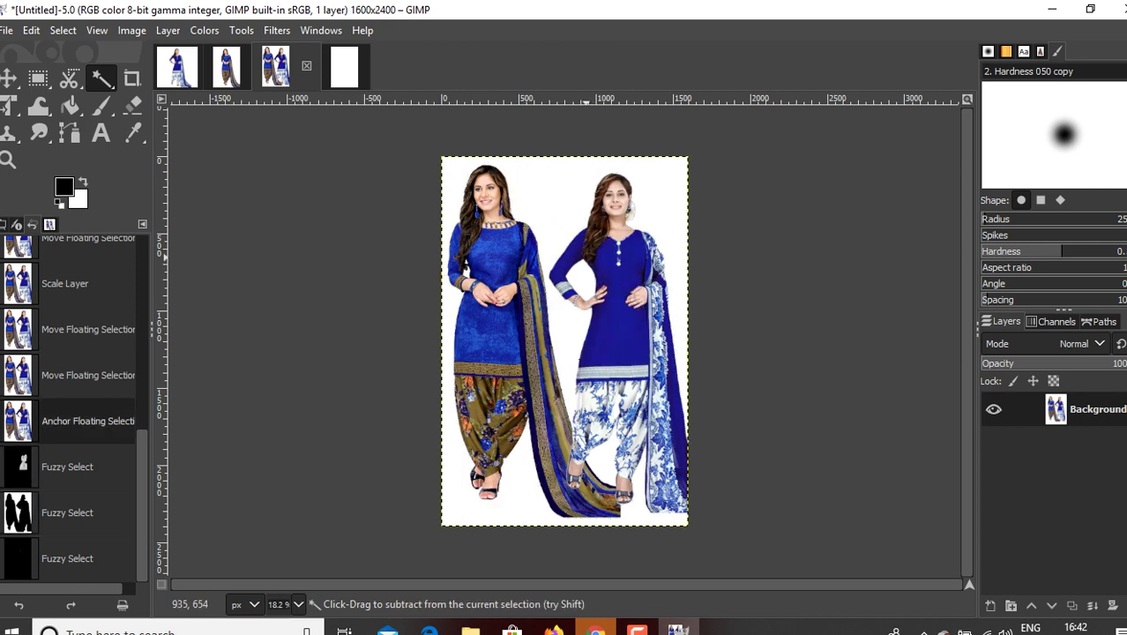
# - Undo the second woman's anchoring and last move in the combined image, and copy her floating layer
pyautogui.hotkey('ctrl', 'z')
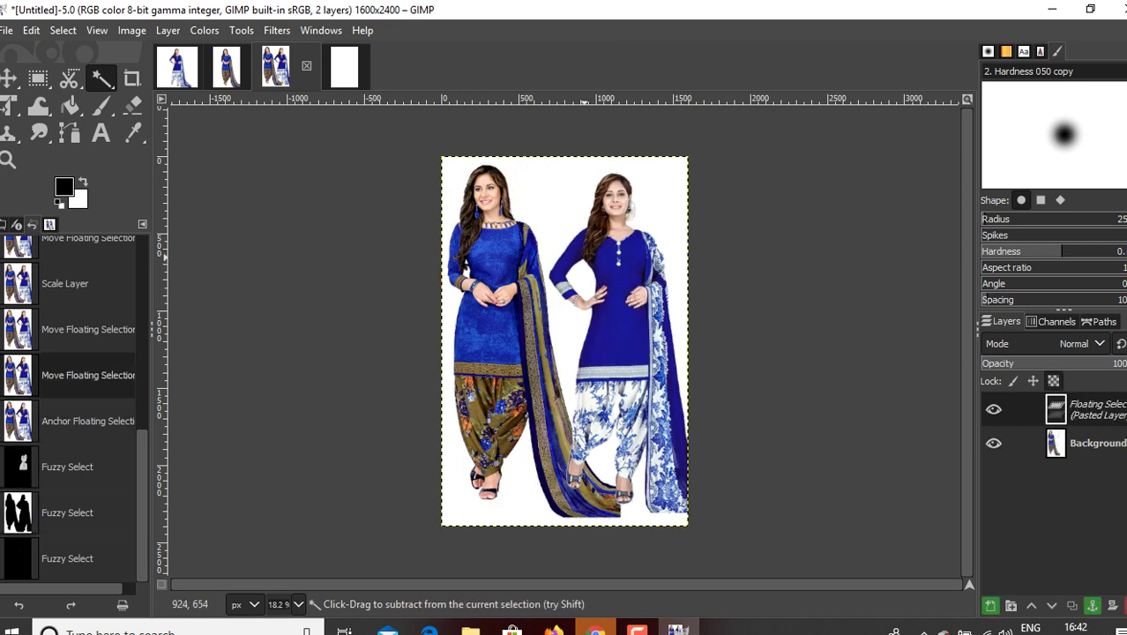
pyautogui.hotkey('ctrl', 'z')
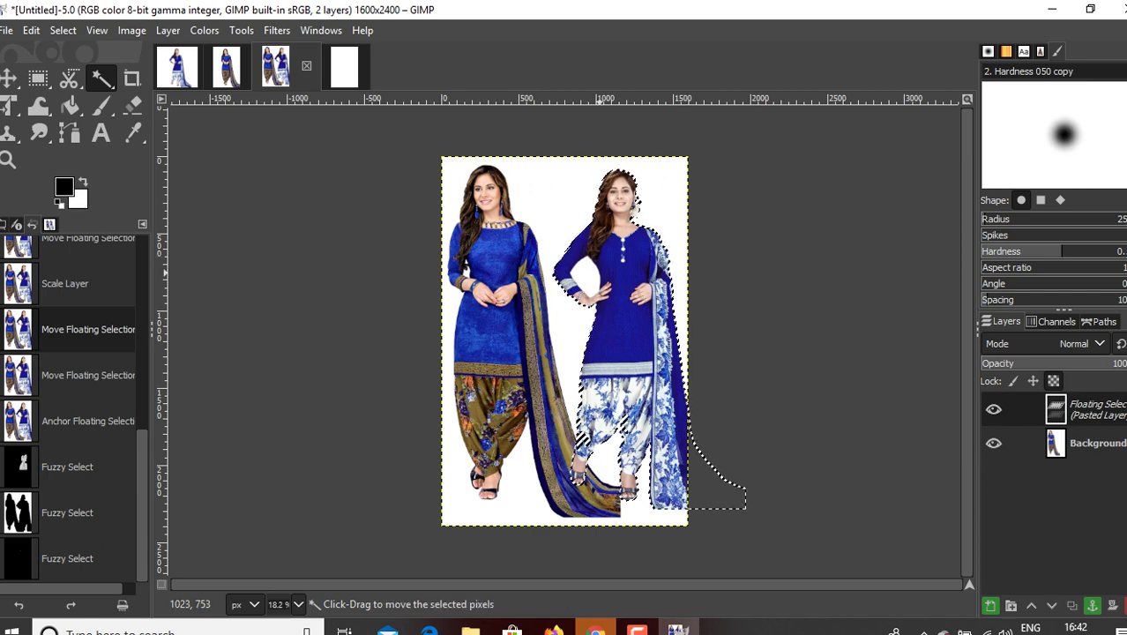
pyautogui.rightClick(604, 278)
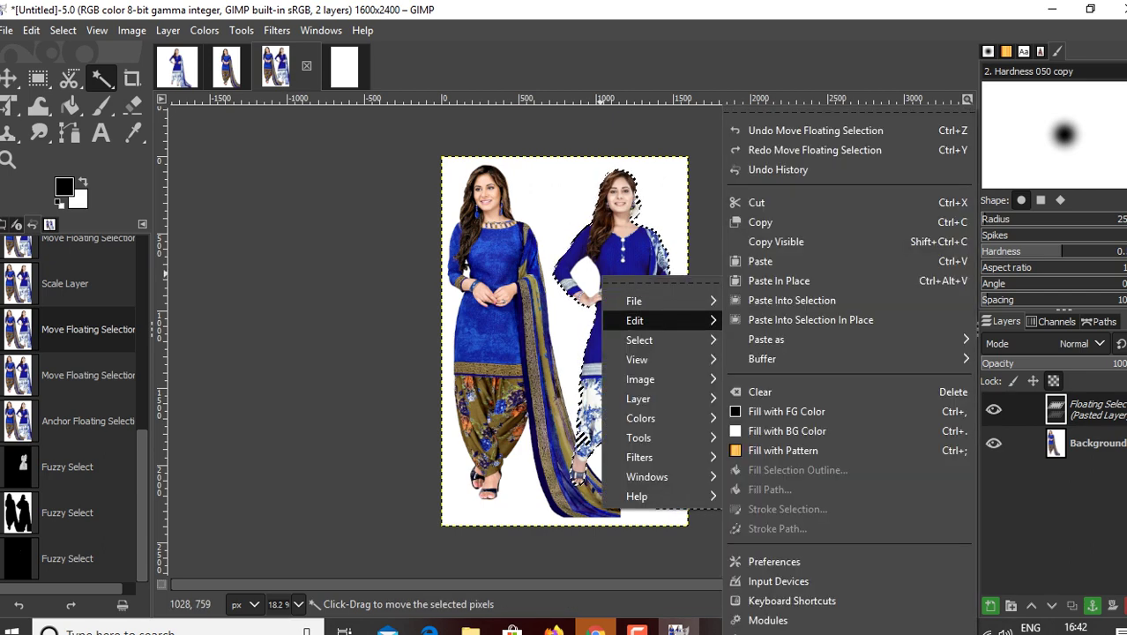
pyautogui.moveTo(653, 301)
pyautogui.moveTo(634, 320)
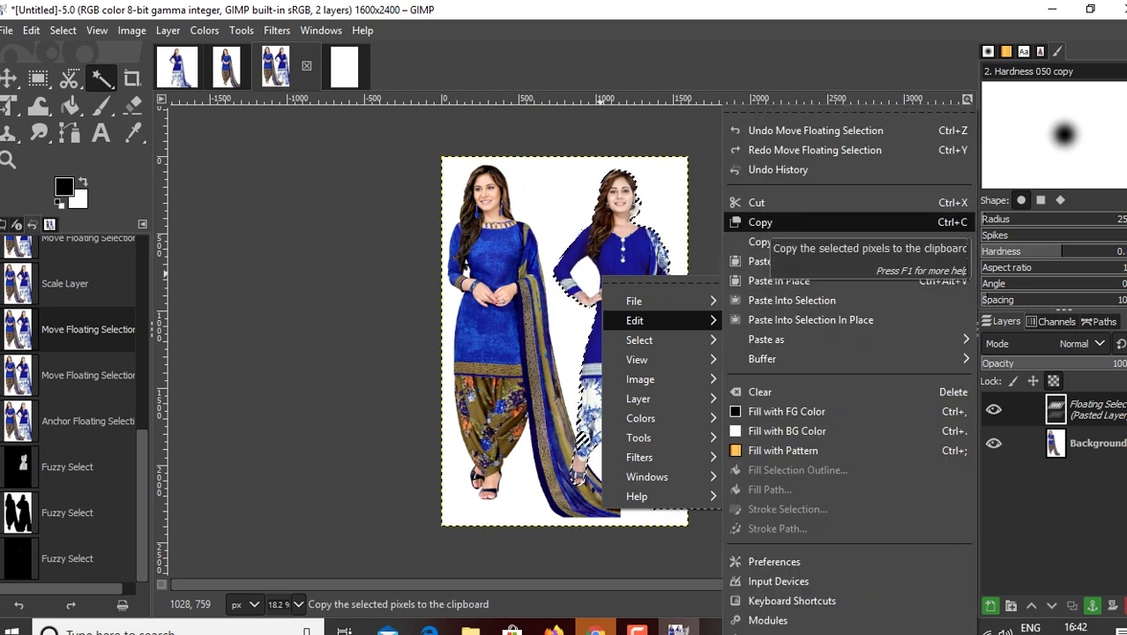
pyautogui.click(758, 223)
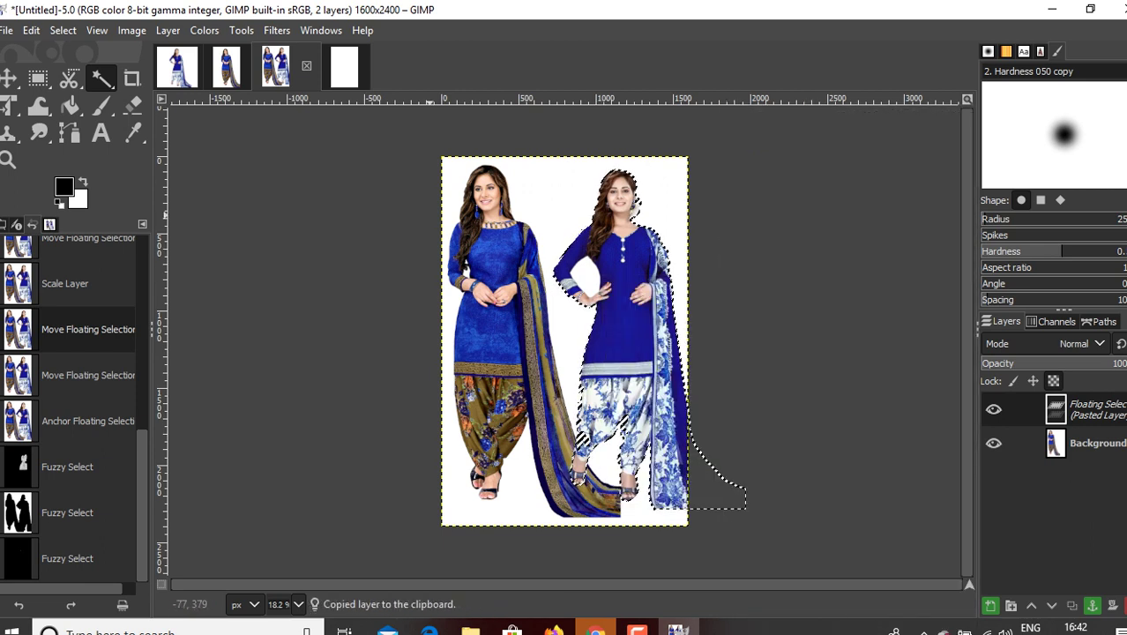
# - Paste the copied woman into the new blank image, move her near the canvas's left edge and anchor her
pyautogui.hotkey('alt', '4')
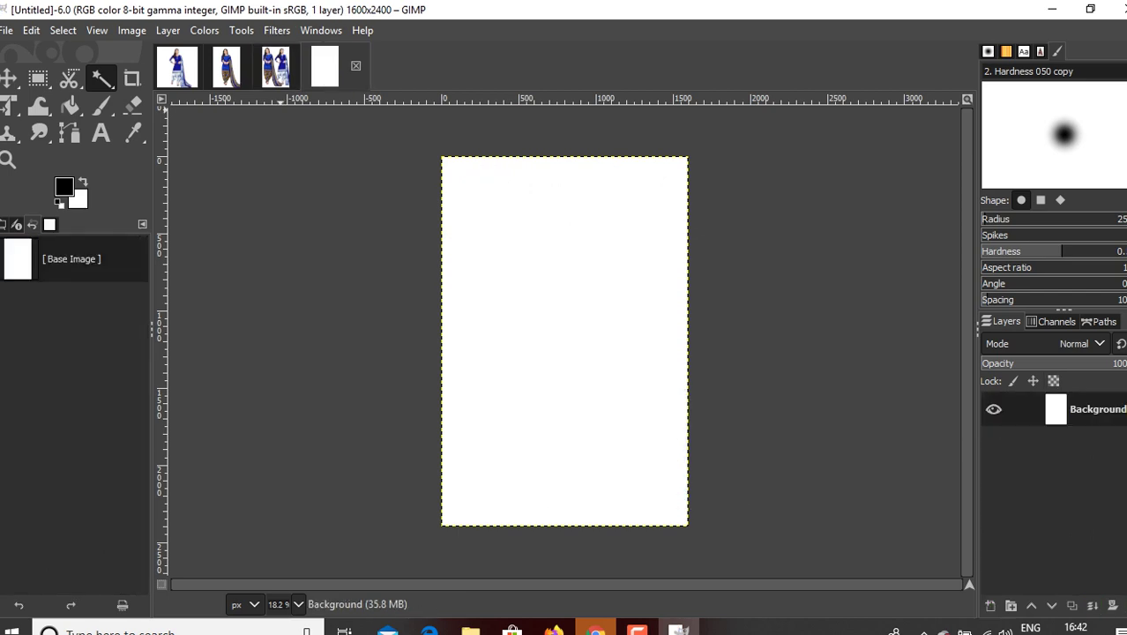
pyautogui.rightClick(502, 238)
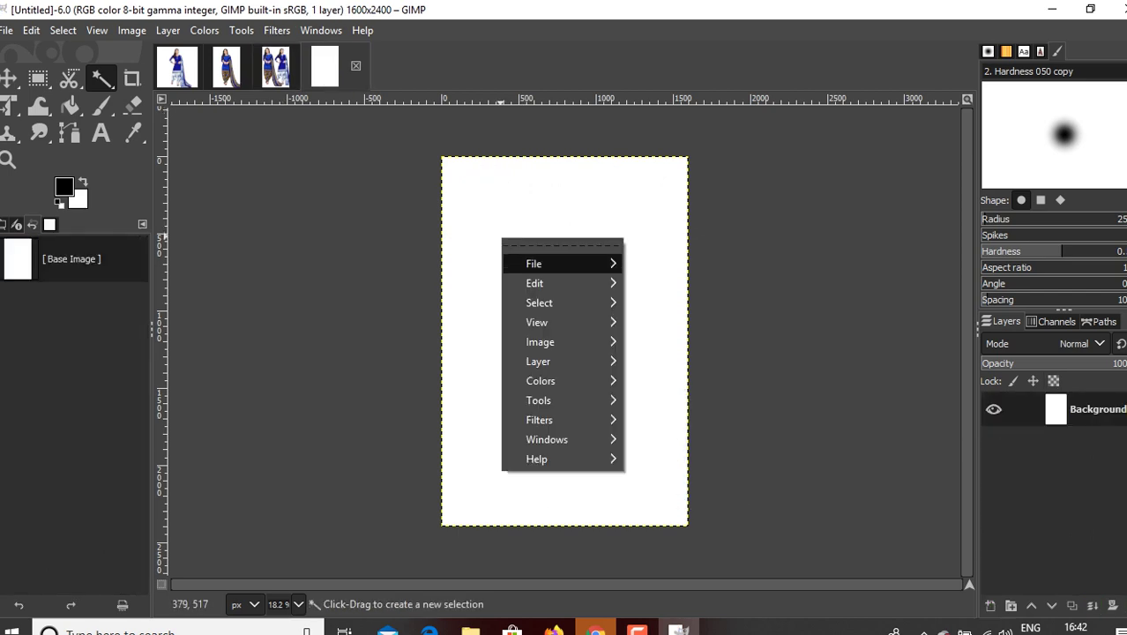
pyautogui.moveTo(565, 283)
pyautogui.click(660, 261)
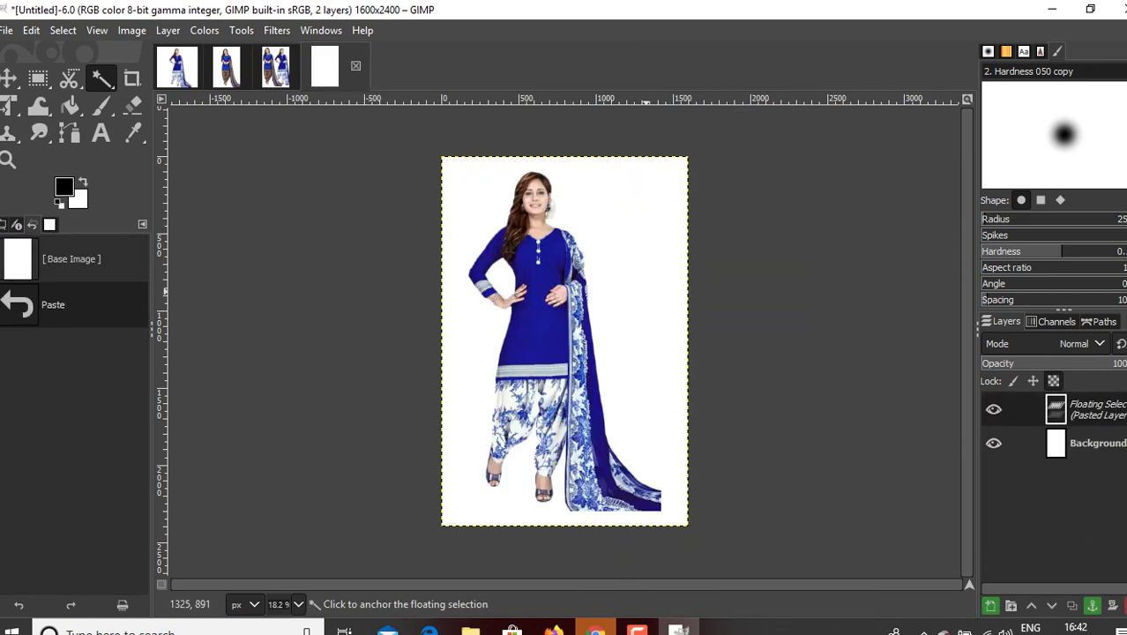
pyautogui.moveTo(565, 340); pyautogui.dragTo(541, 349)
pyautogui.click(651, 276)
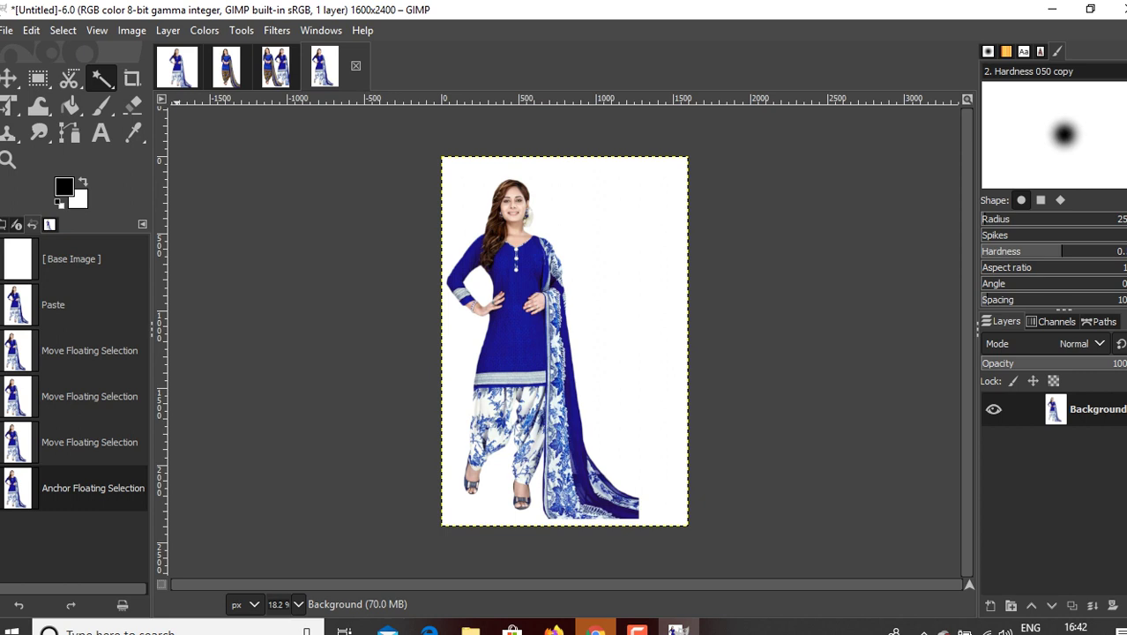
# - Undo all edits in the first combined image, back to its blank base image
pyautogui.click(276, 66)
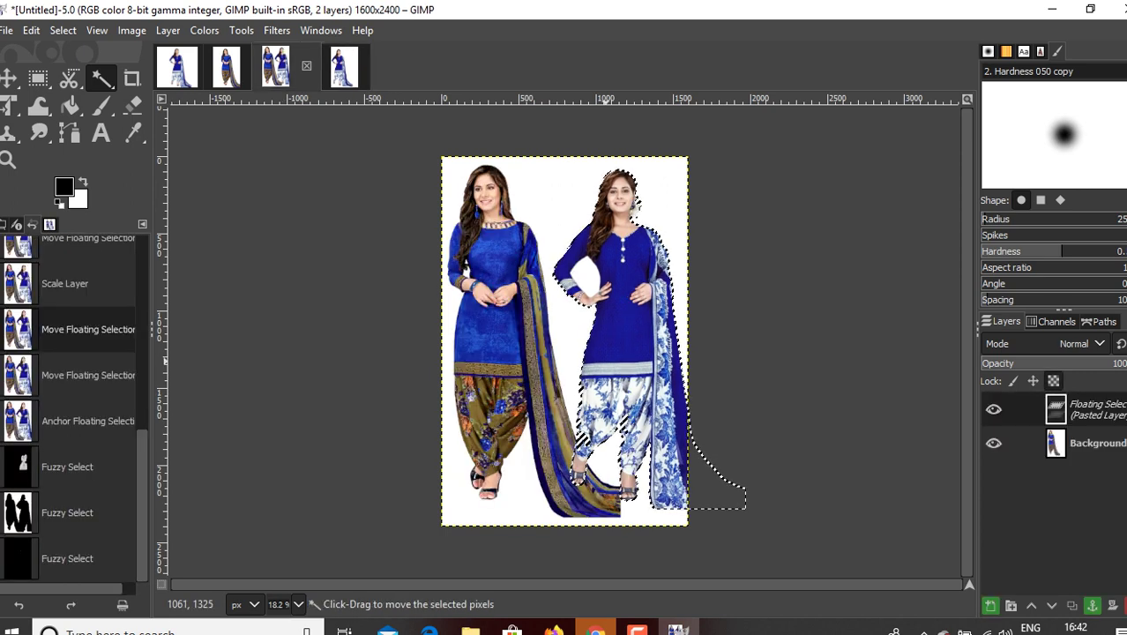
pyautogui.hotkey('ctrl', 'z')
pyautogui.hotkey('ctrl', 'z')
pyautogui.hotkey('ctrl', 'z')
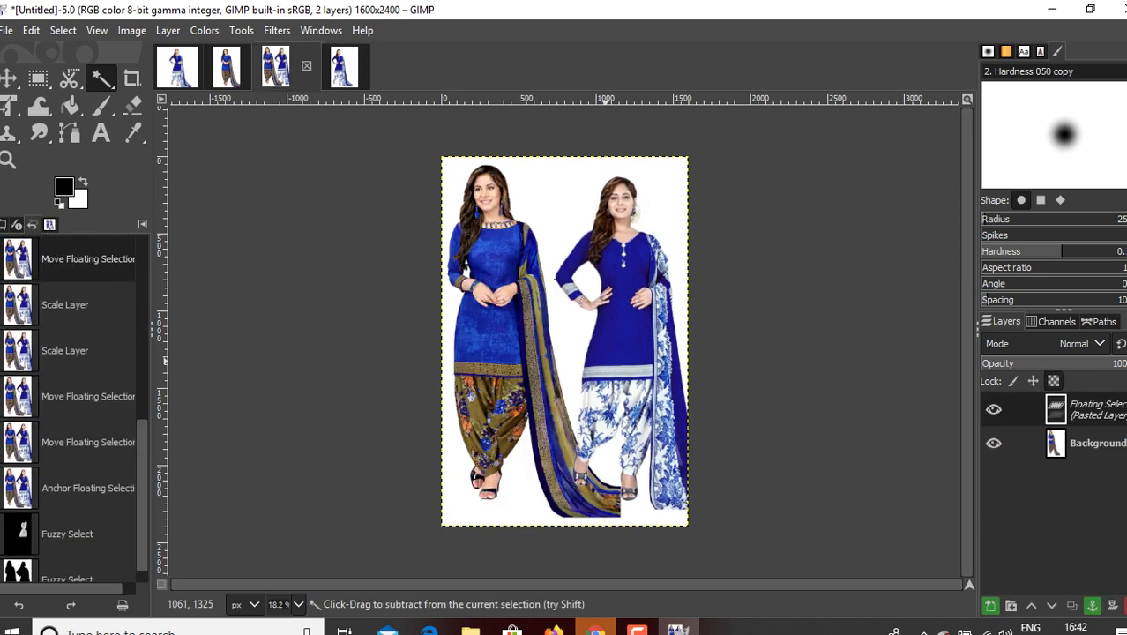
pyautogui.hotkey('ctrl', 'z')
pyautogui.hotkey('ctrl', 'z')
pyautogui.hotkey('ctrl', 'z')
pyautogui.hotkey('ctrl', 'z')
pyautogui.hotkey('ctrl', 'z')
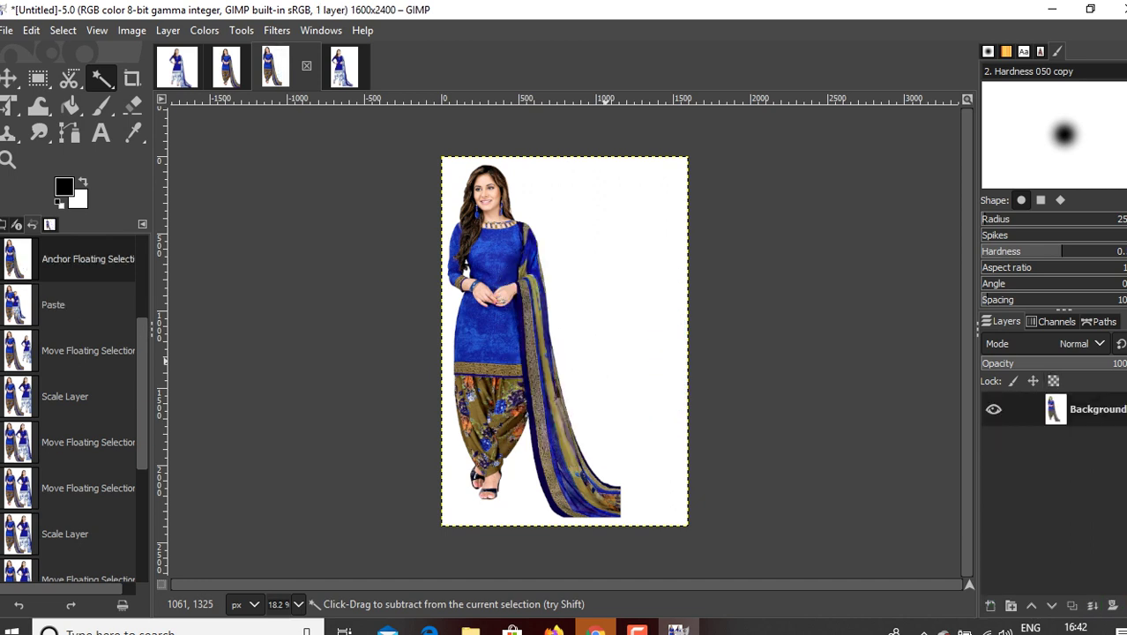
pyautogui.hotkey('ctrl', 'y')
pyautogui.hotkey('ctrl', 'y')
pyautogui.hotkey('ctrl', 'y')
pyautogui.hotkey('ctrl', 'y')
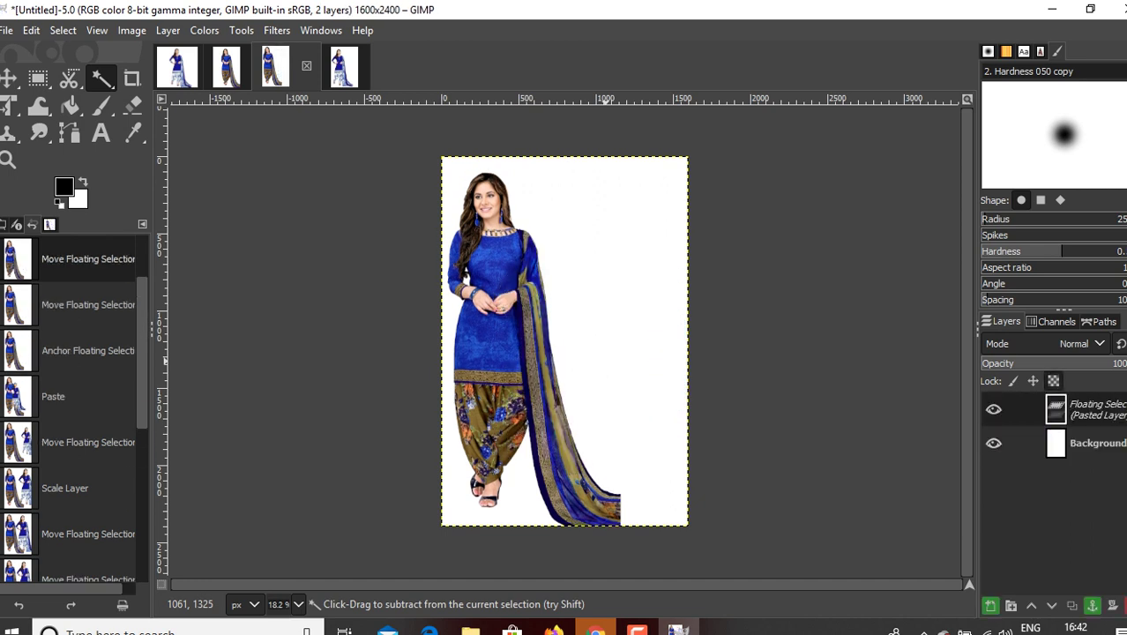
pyautogui.hotkey('ctrl', 'z')
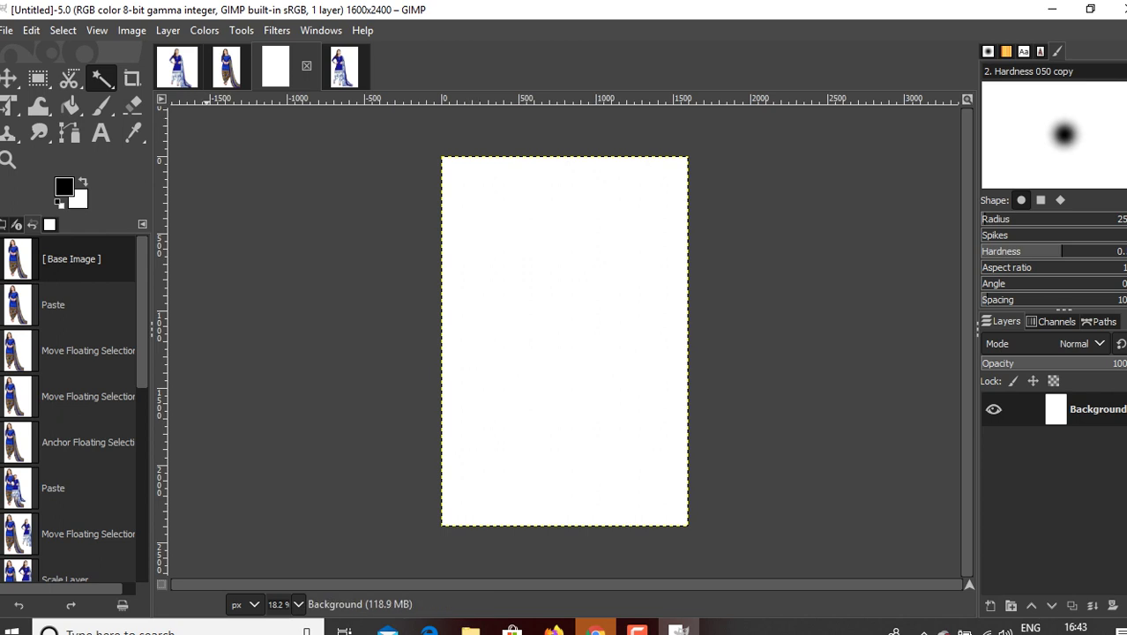
# - Copy the selected woman from the 6076.jpg image
pyautogui.hotkey('alt', '2')
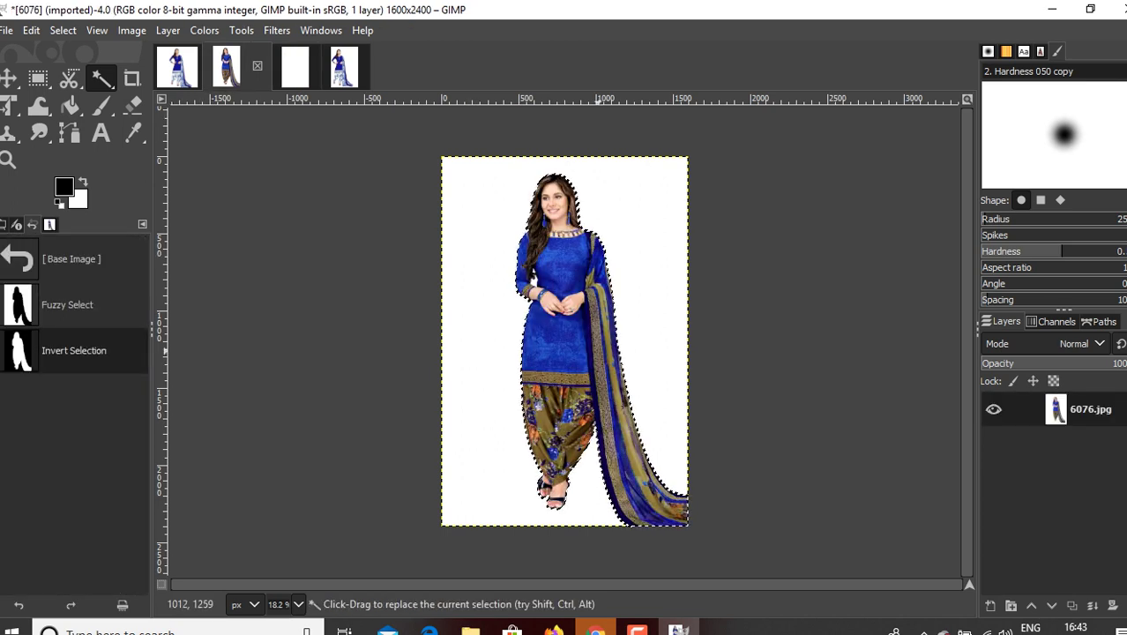
pyautogui.rightClick(598, 353)
pyautogui.moveTo(653, 398)
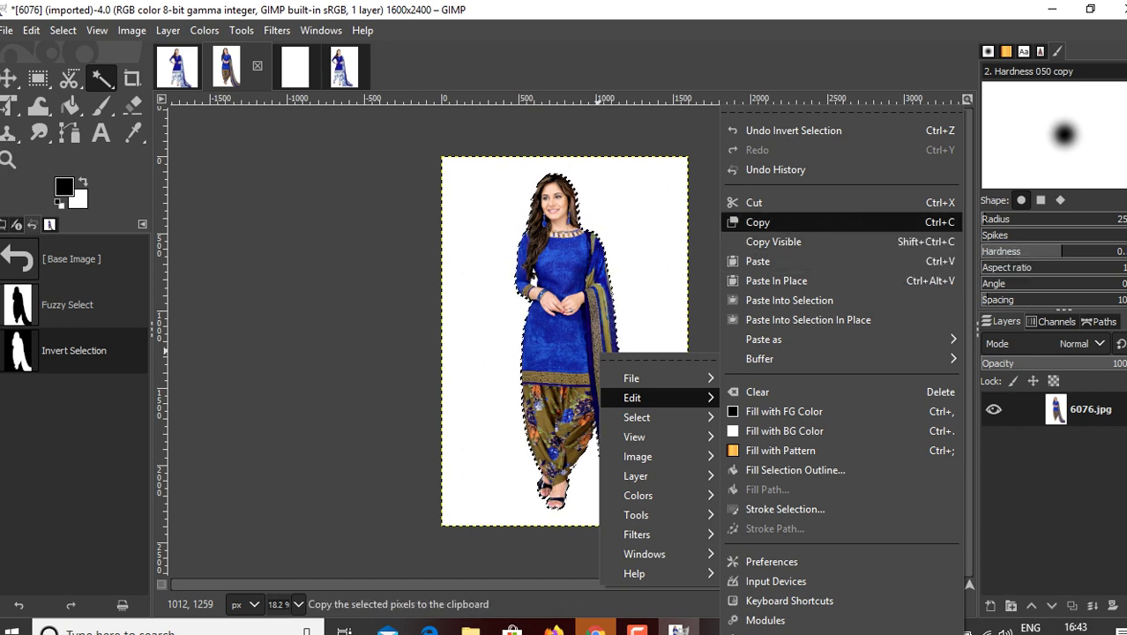
pyautogui.click(758, 222)
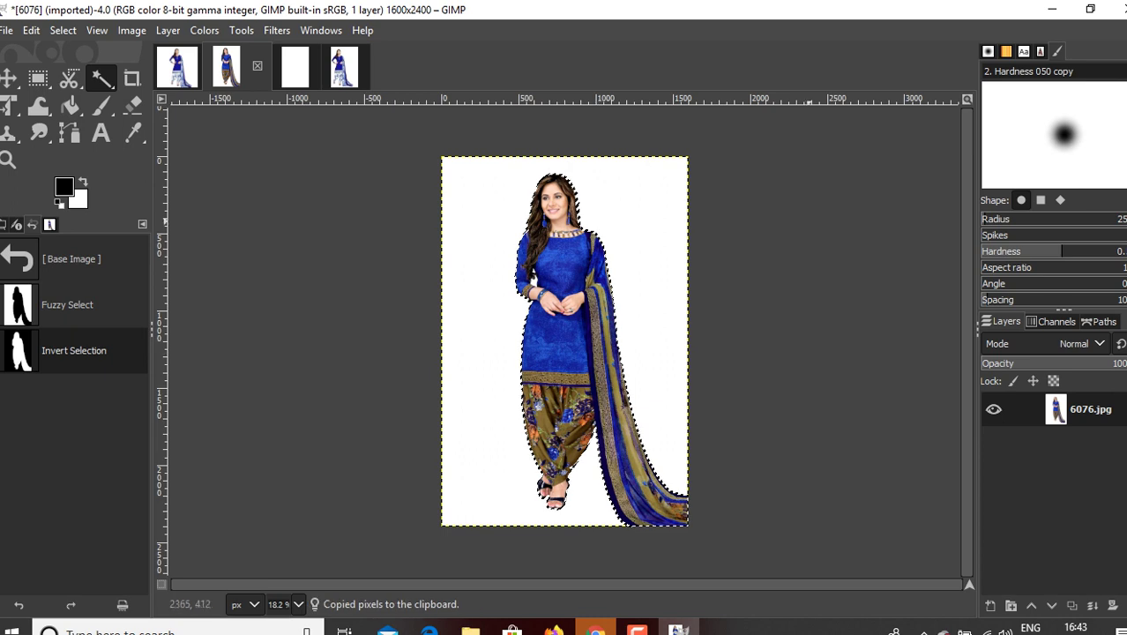
# - Paste the 6076 woman into the new image, position her on the right beside the first woman and anchor her
pyautogui.click(343, 67)
pyautogui.rightClick(605, 238)
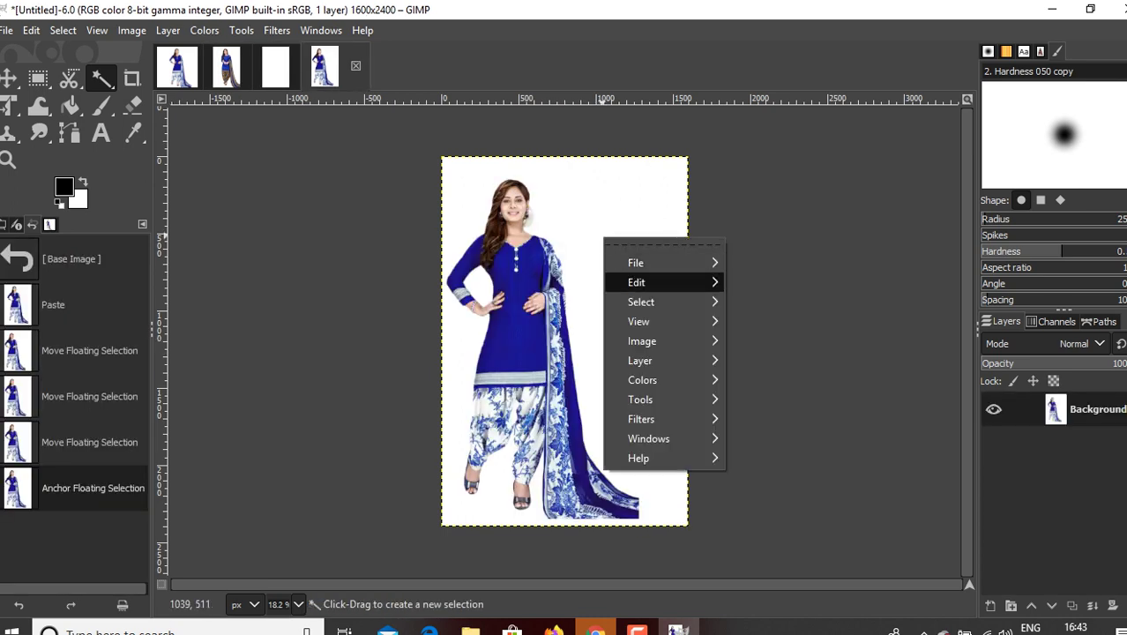
pyautogui.moveTo(652, 282)
pyautogui.click(762, 261)
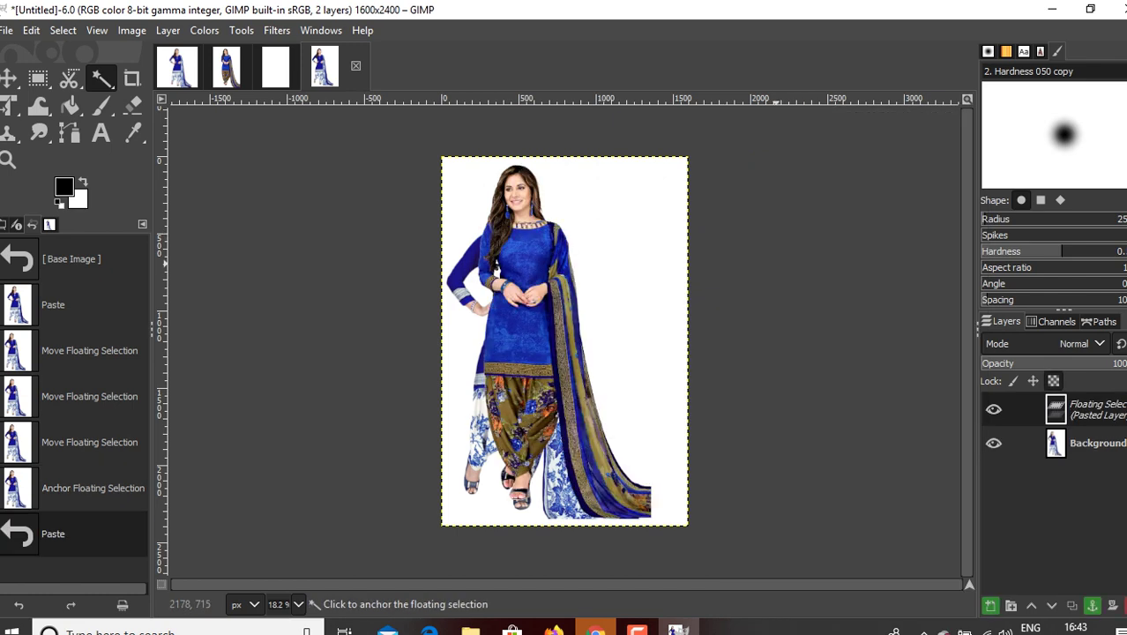
pyautogui.moveTo(560, 340); pyautogui.dragTo(668, 361)
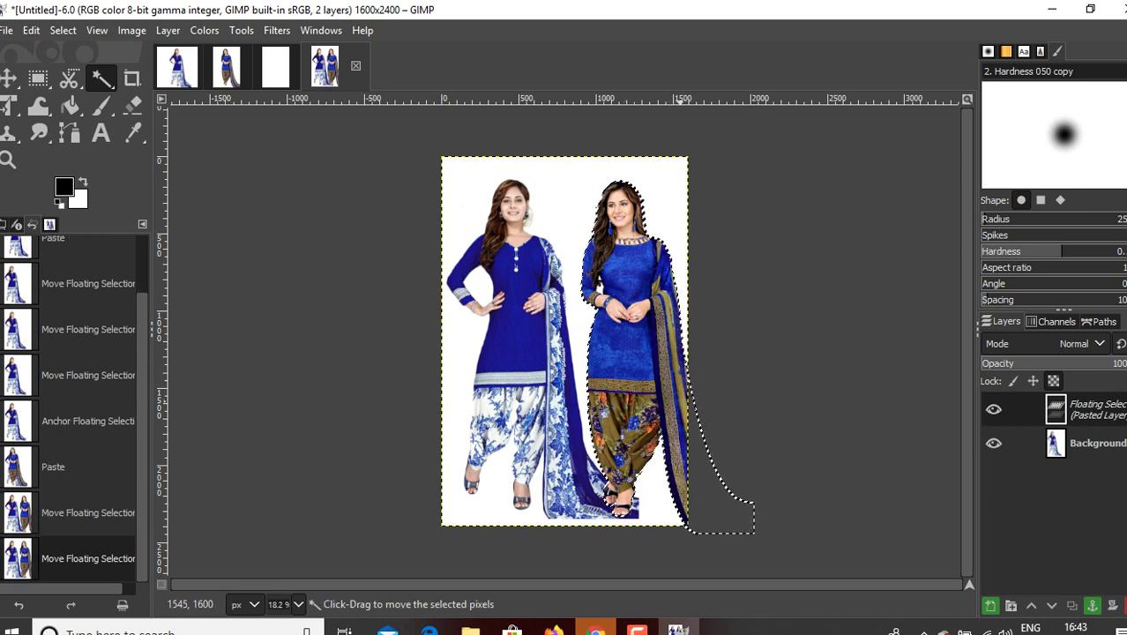
pyautogui.click(539, 174)
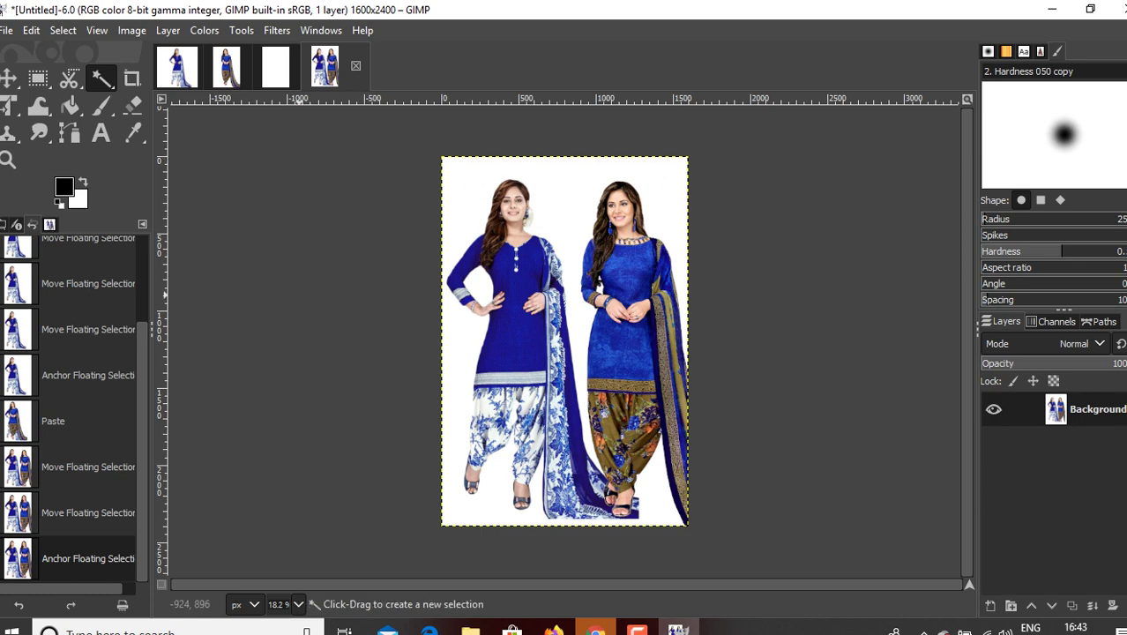
# - Export the combined image to the Desktop as 6072-6076.png with the default PNG options
pyautogui.click(6, 30)
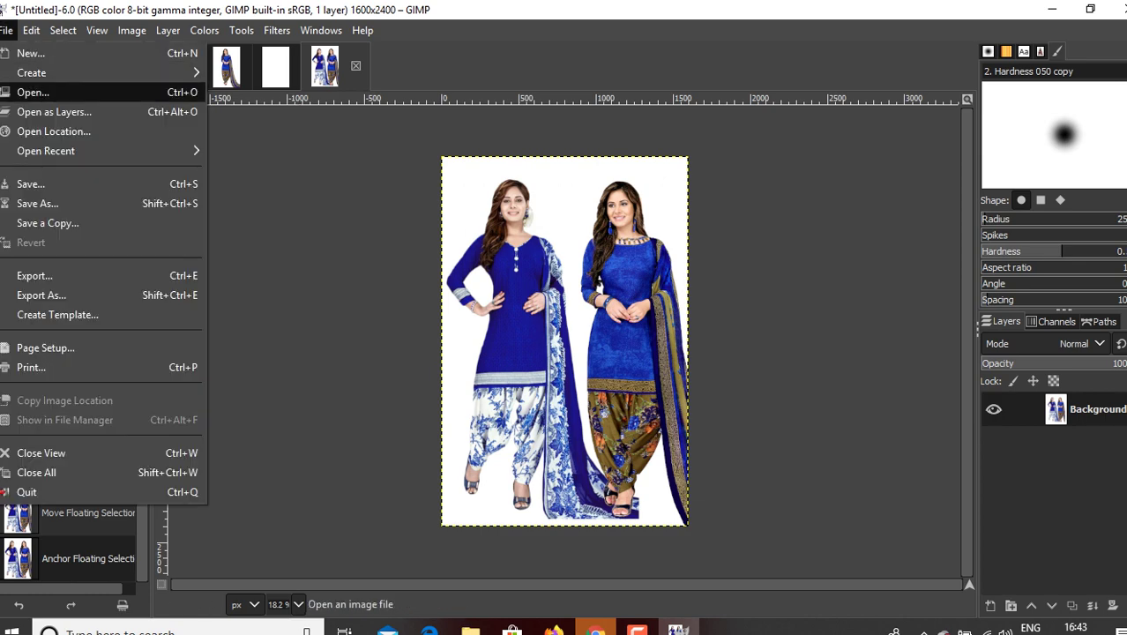
pyautogui.click(34, 276)
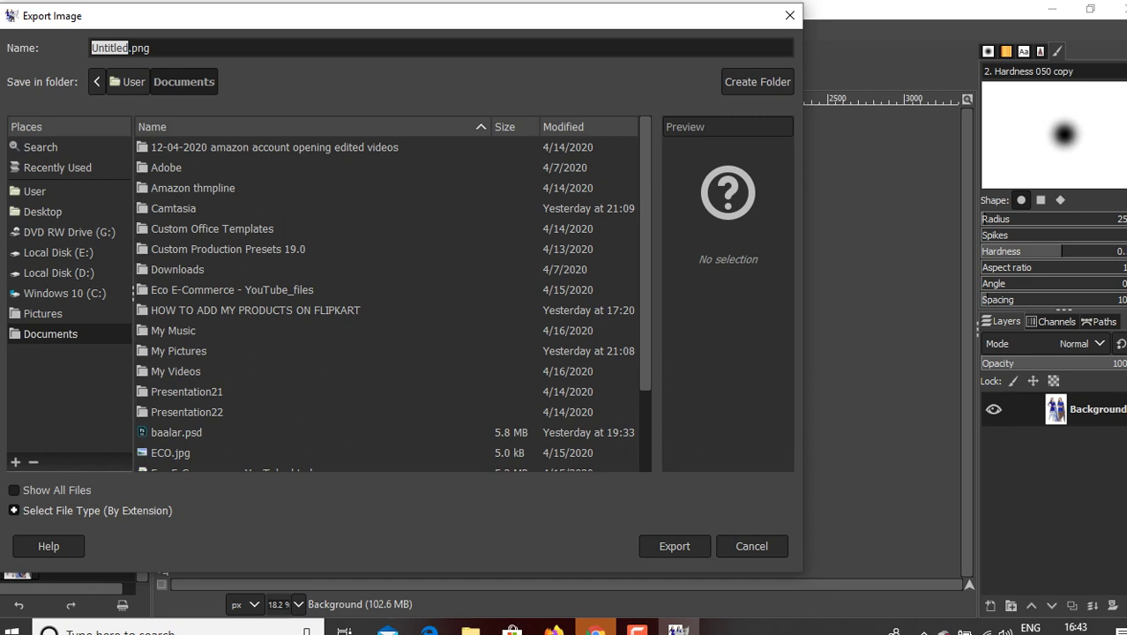
pyautogui.click(42, 212)
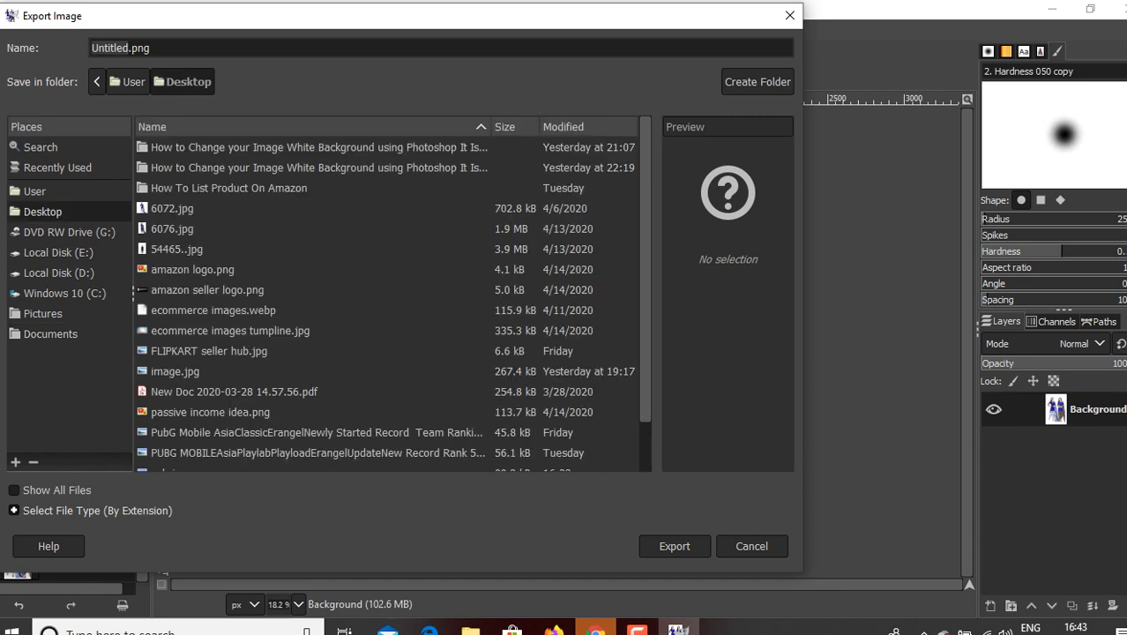
pyautogui.write('6072-6076')
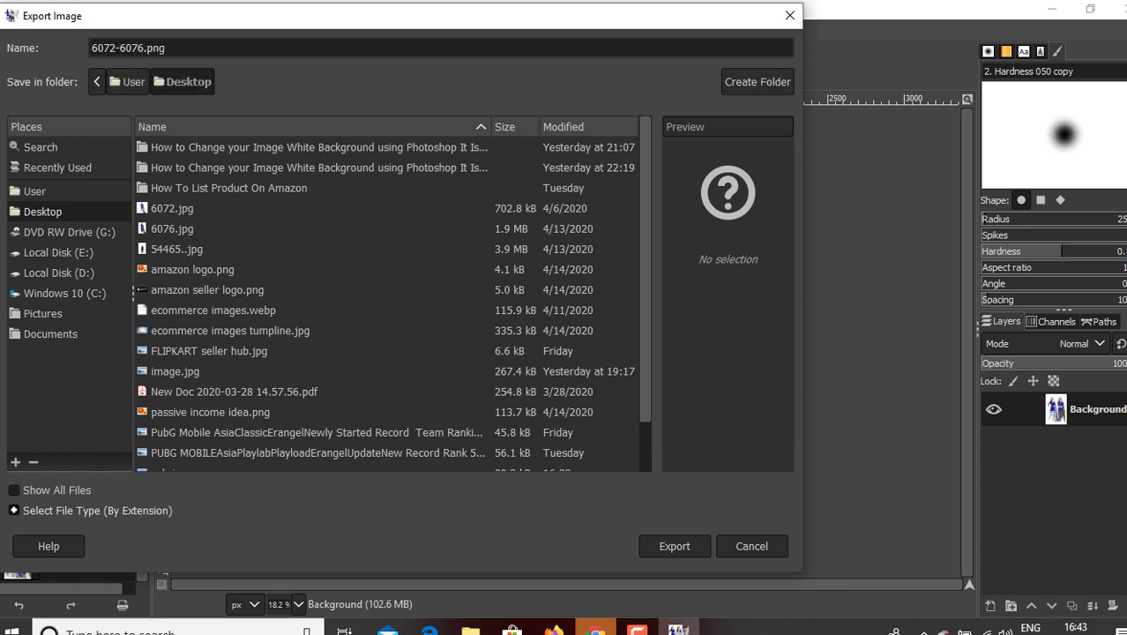
pyautogui.click(675, 546)
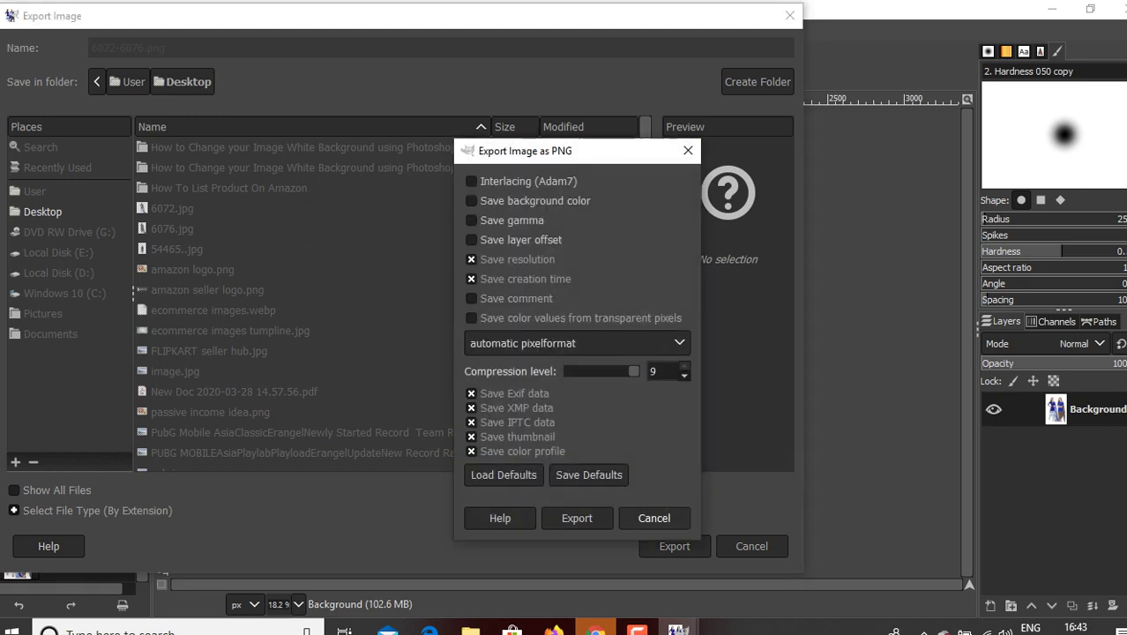
pyautogui.press('Return')
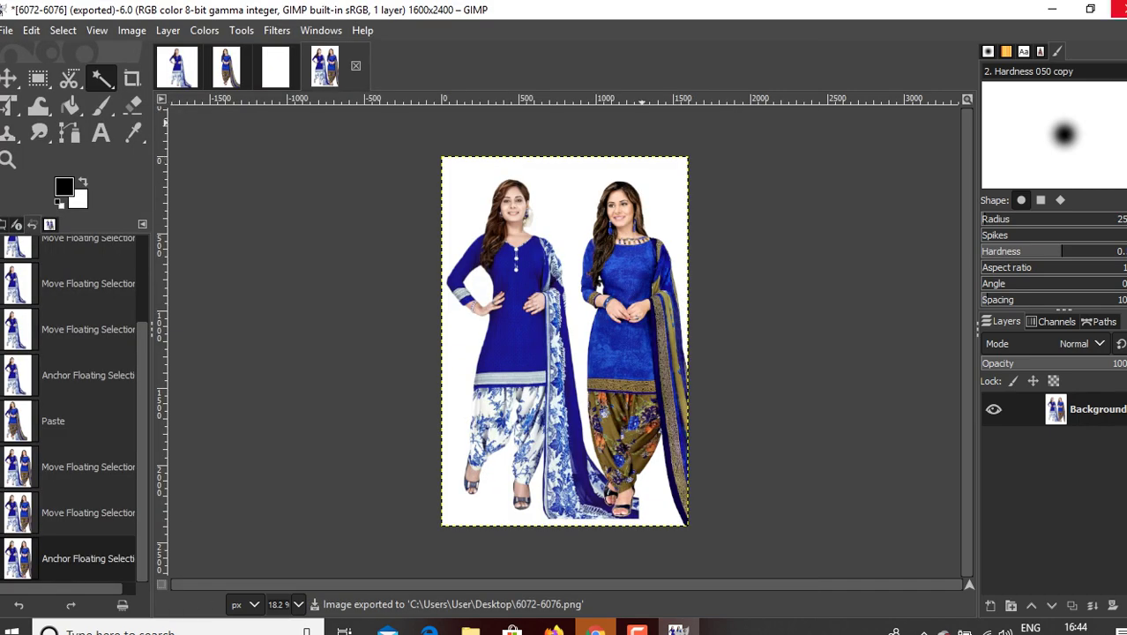
# - Minimize GIMP and the browser window to view the exported file on the desktop
pyautogui.click(1051, 9)
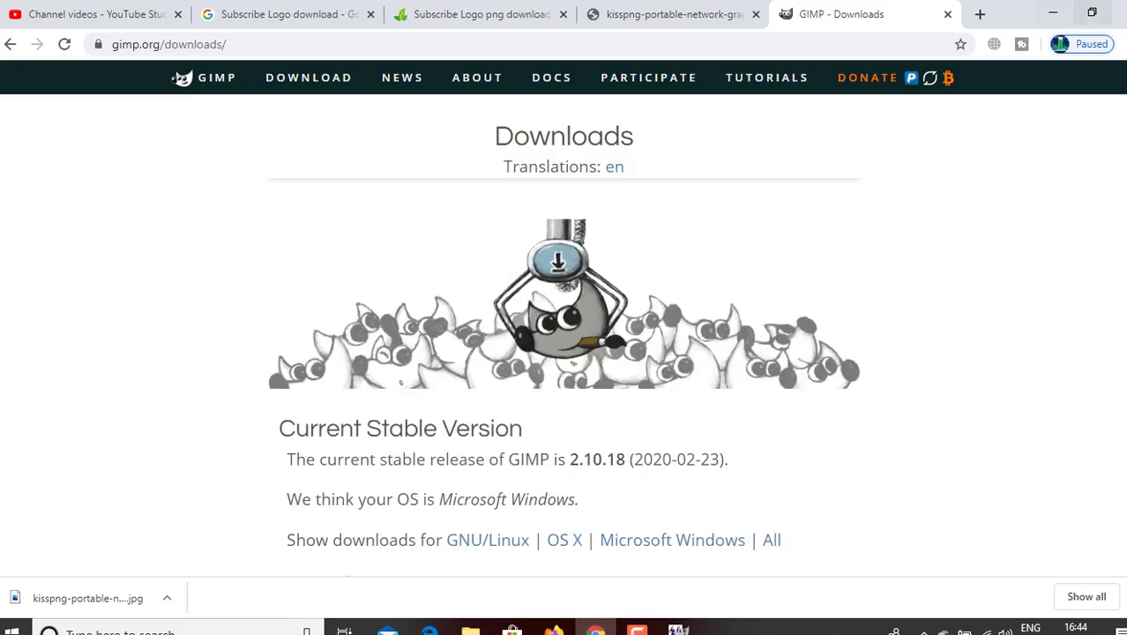
pyautogui.click(1052, 12)
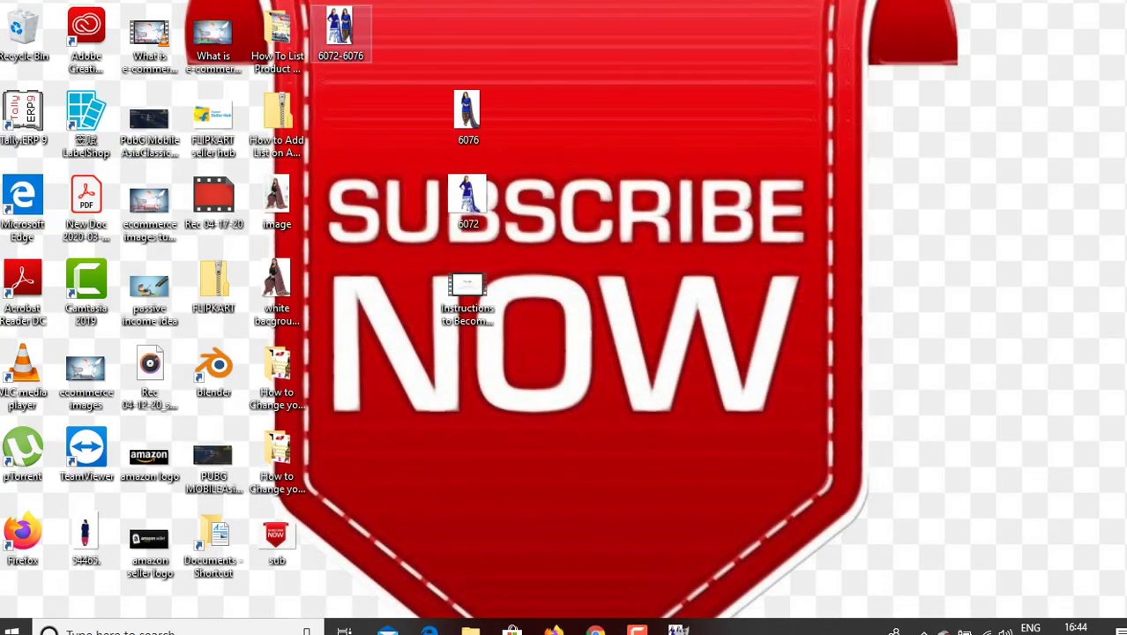
# - Open the exported 6072-6076 image from the desktop to view it, and switch back to GIMP
pyautogui.doubleClick(339, 31)
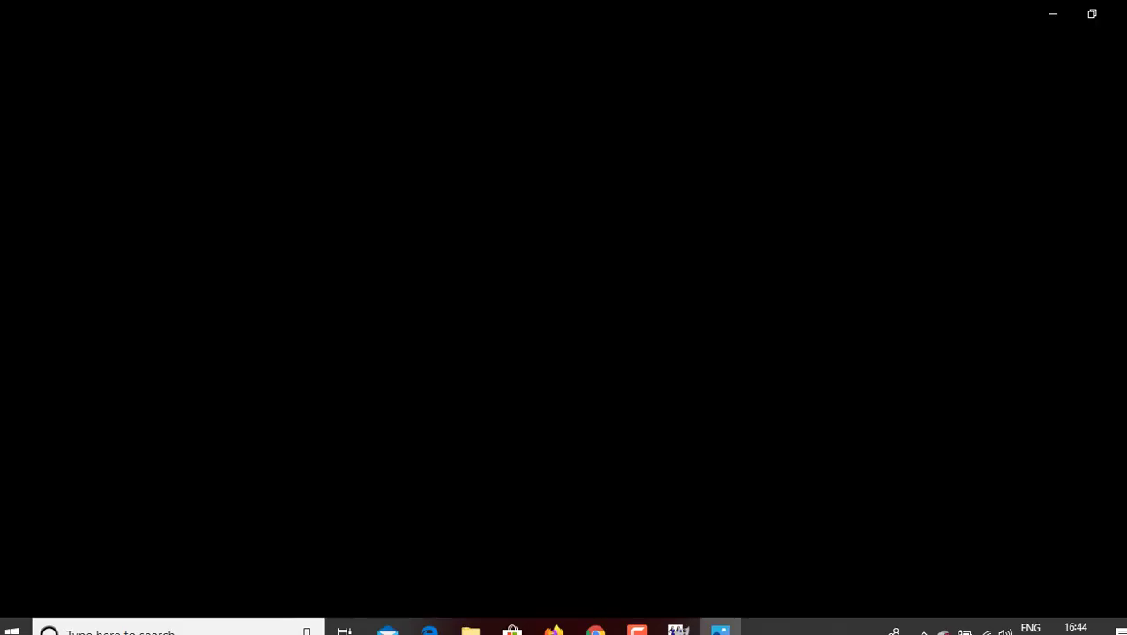
pyautogui.moveTo(721, 628)
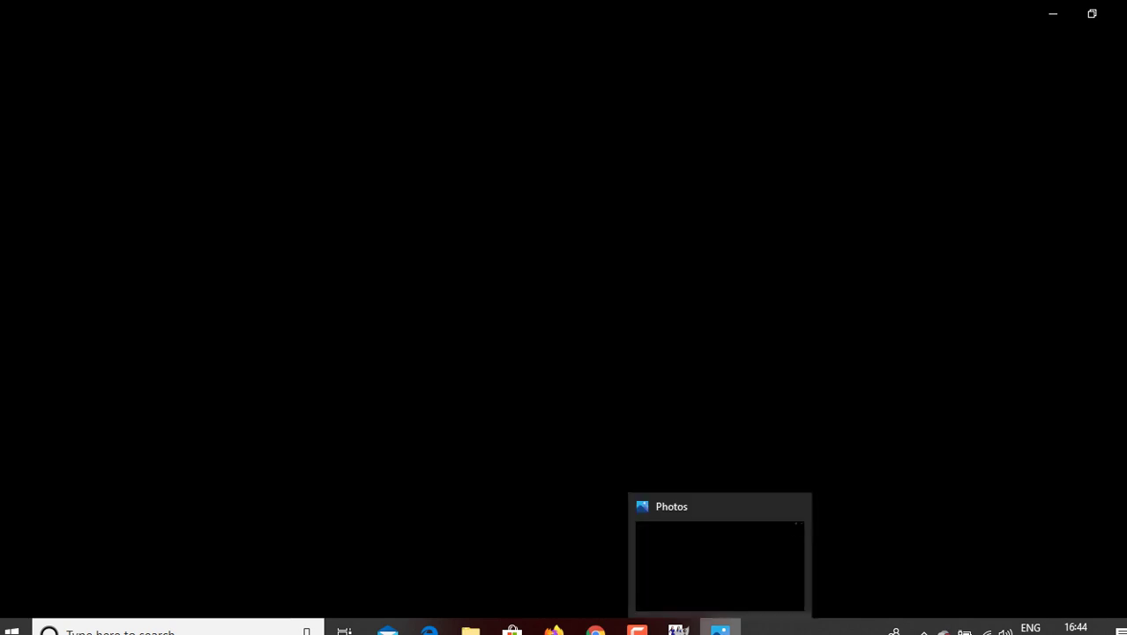
pyautogui.moveTo(678, 628)
pyautogui.click(746, 538)
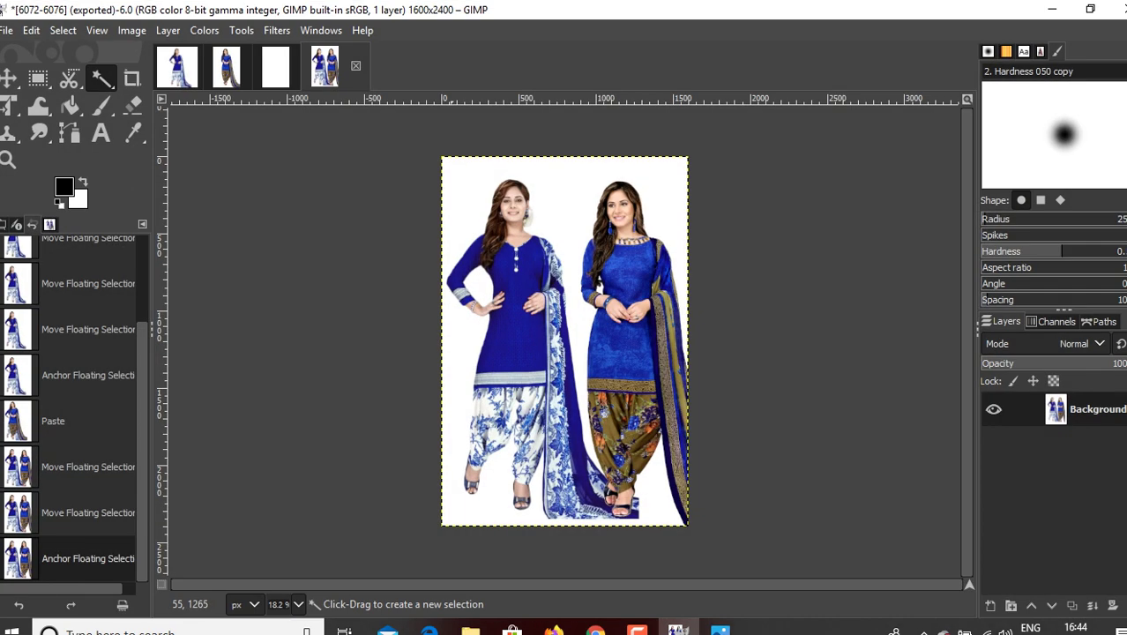
# - Close all four open images, discarding any unsaved changes
pyautogui.click(356, 66)
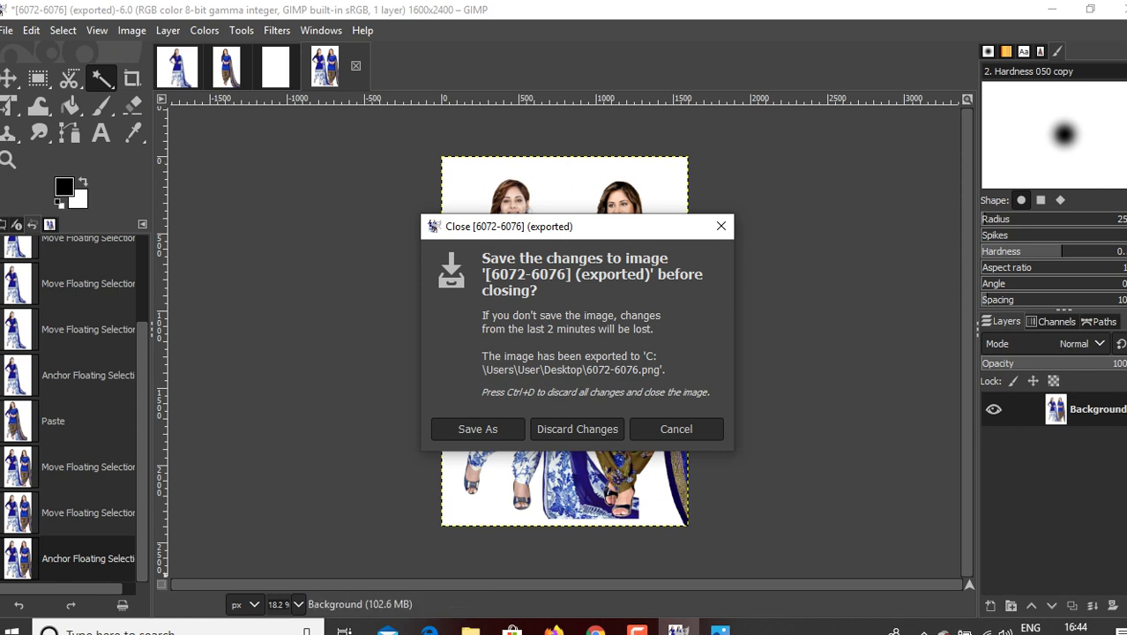
pyautogui.click(578, 429)
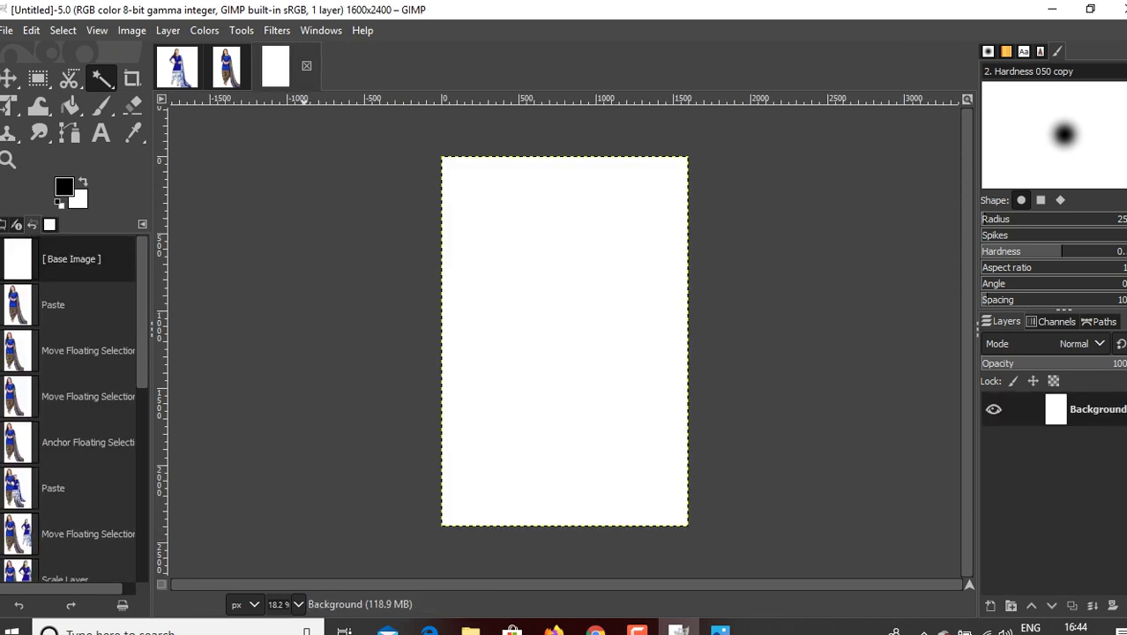
pyautogui.click(306, 66)
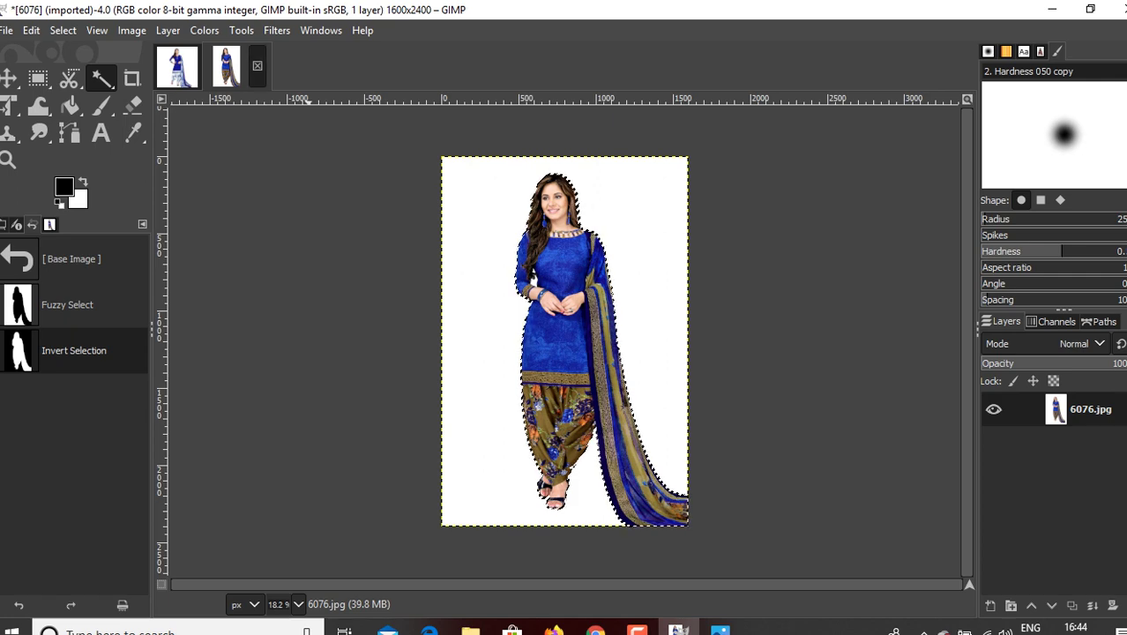
pyautogui.click(257, 65)
pyautogui.click(578, 408)
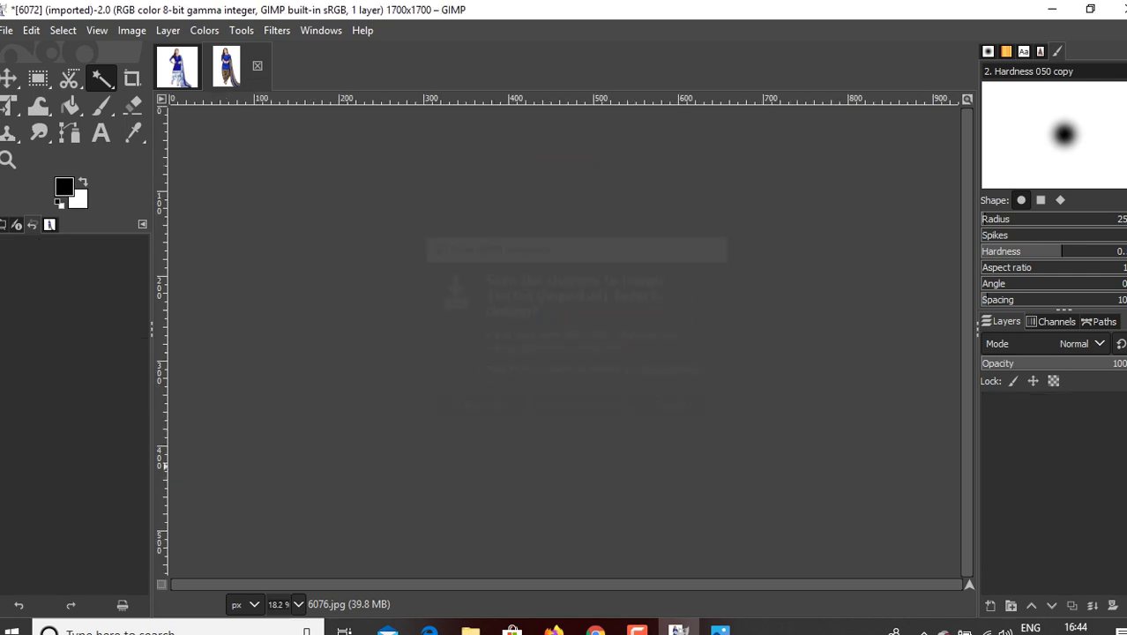
pyautogui.click(208, 65)
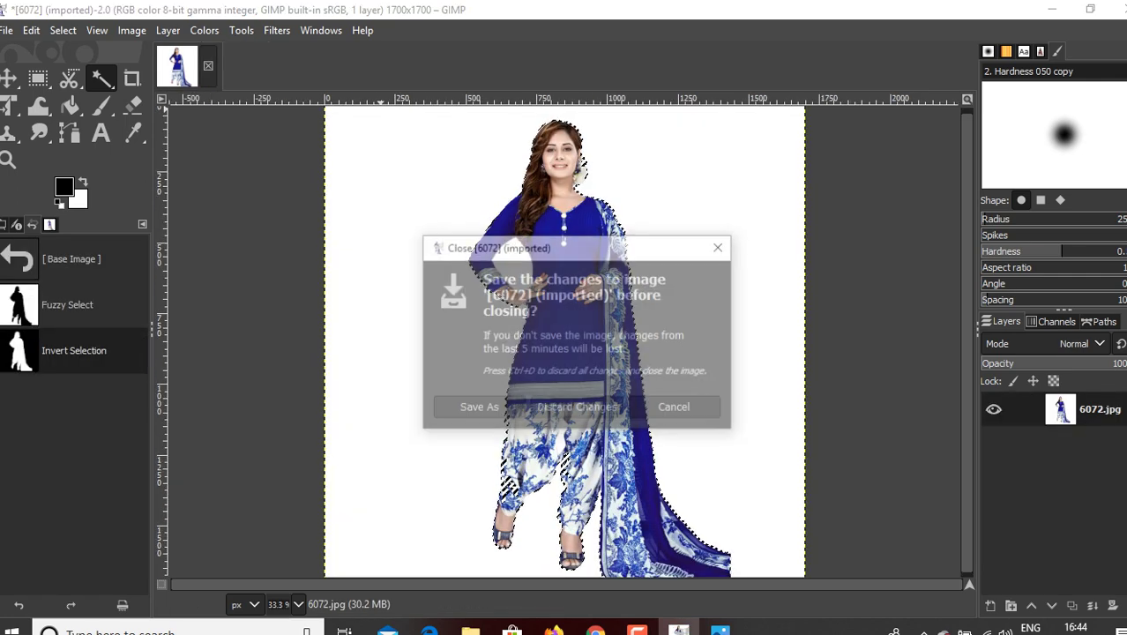
pyautogui.click(578, 409)
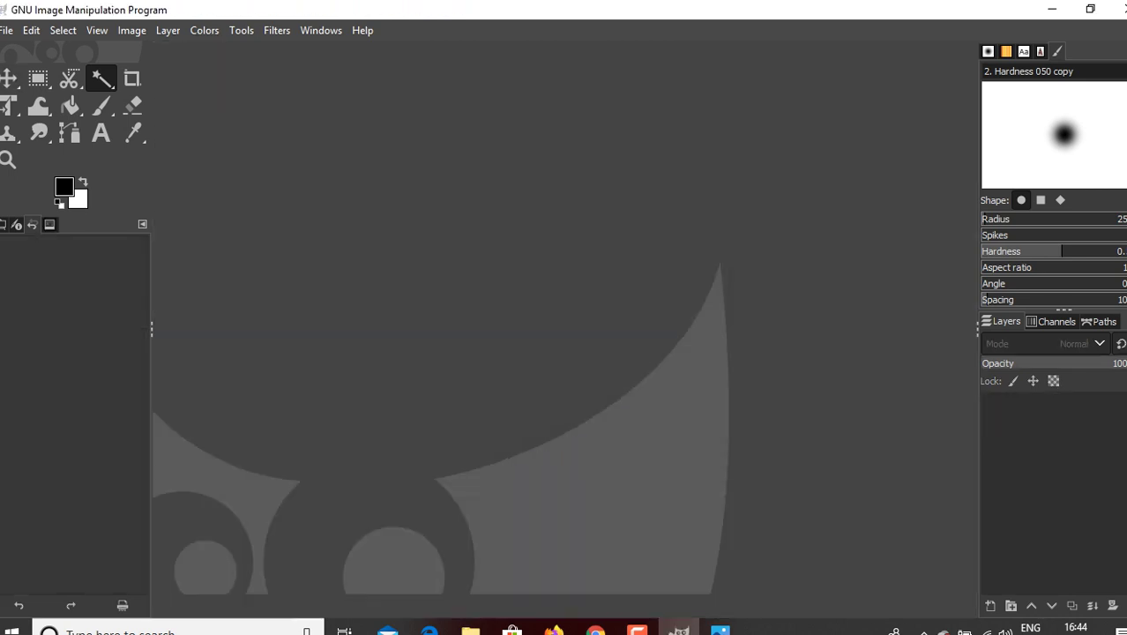
# - Open 6072.jpg from the Desktop
pyautogui.click(6, 31)
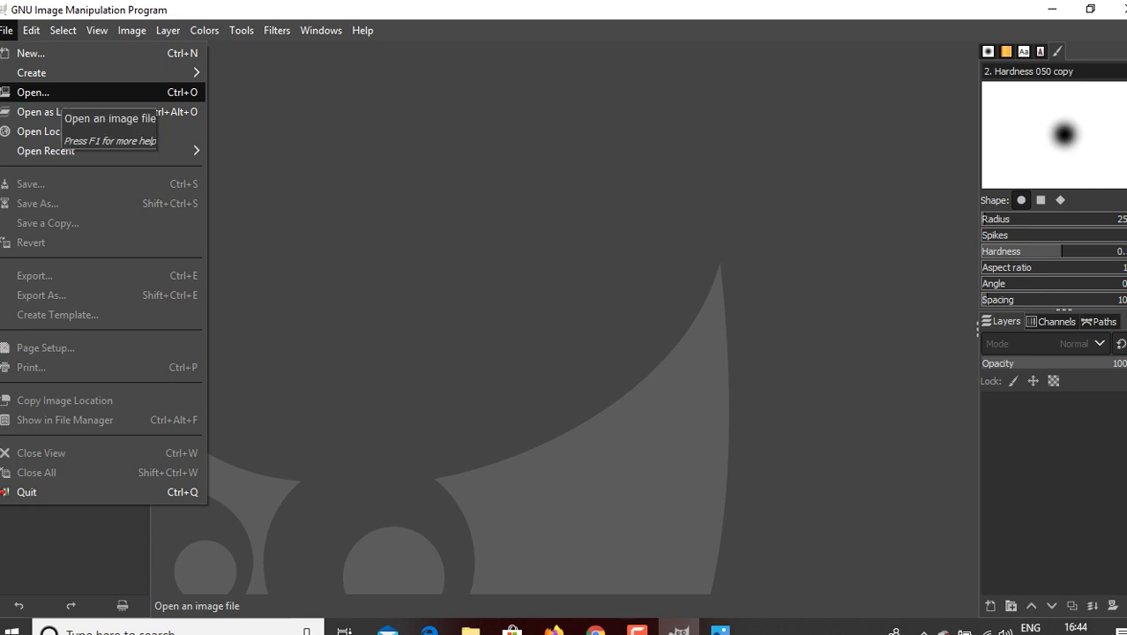
pyautogui.press('Return')
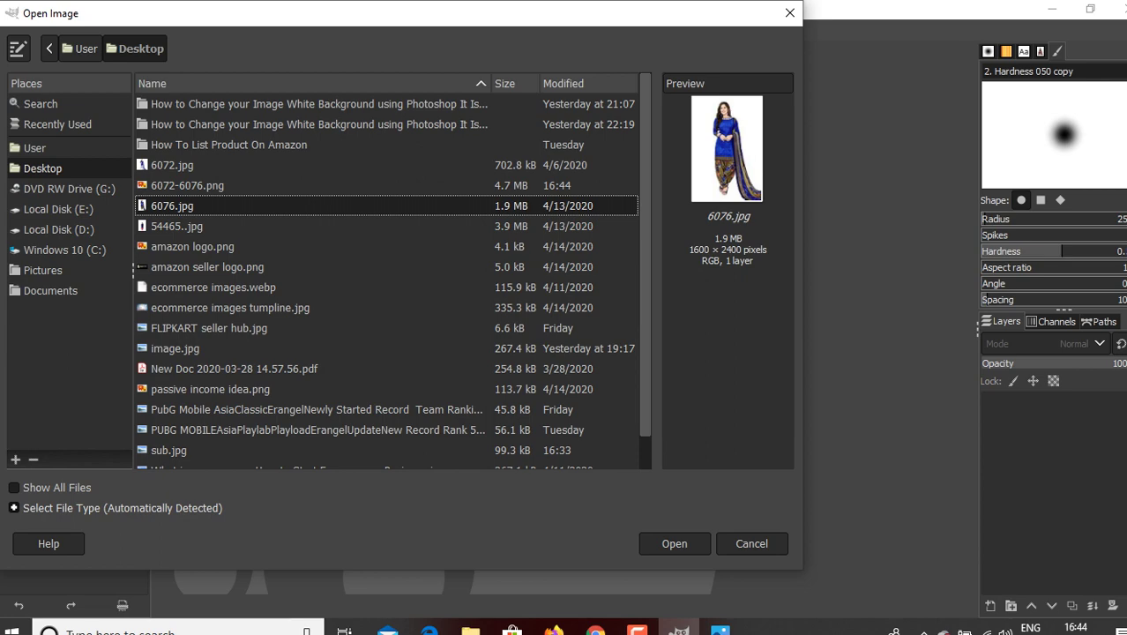
pyautogui.click(176, 165)
pyautogui.press('Return')
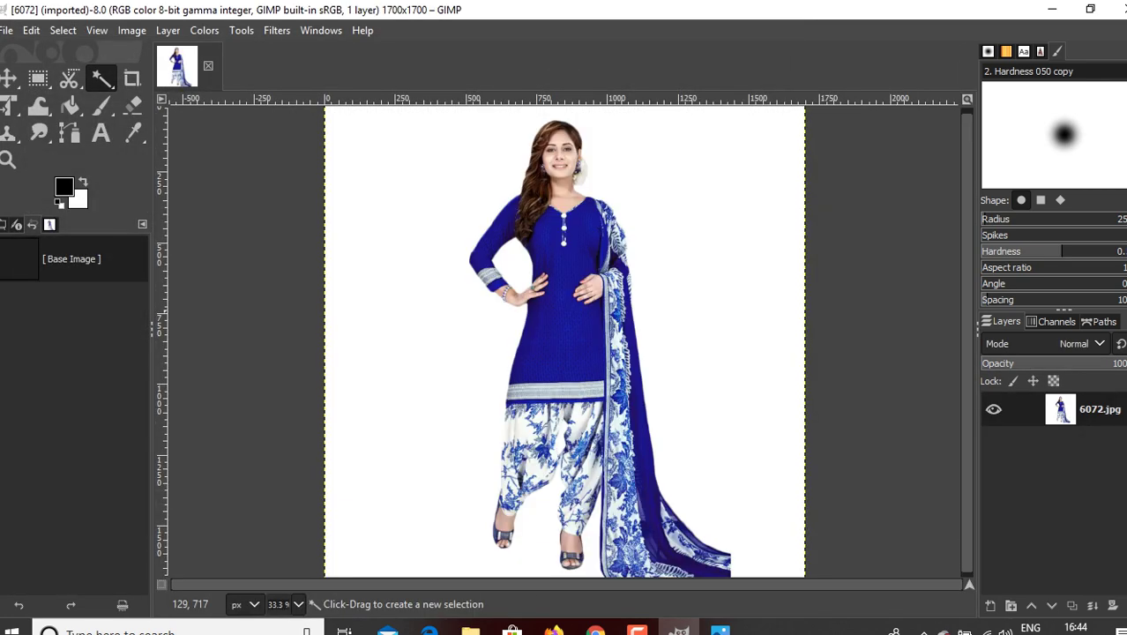
# - Open 6076.jpg from the Desktop as a second image
pyautogui.click(7, 31)
pyautogui.moveTo(31, 30)
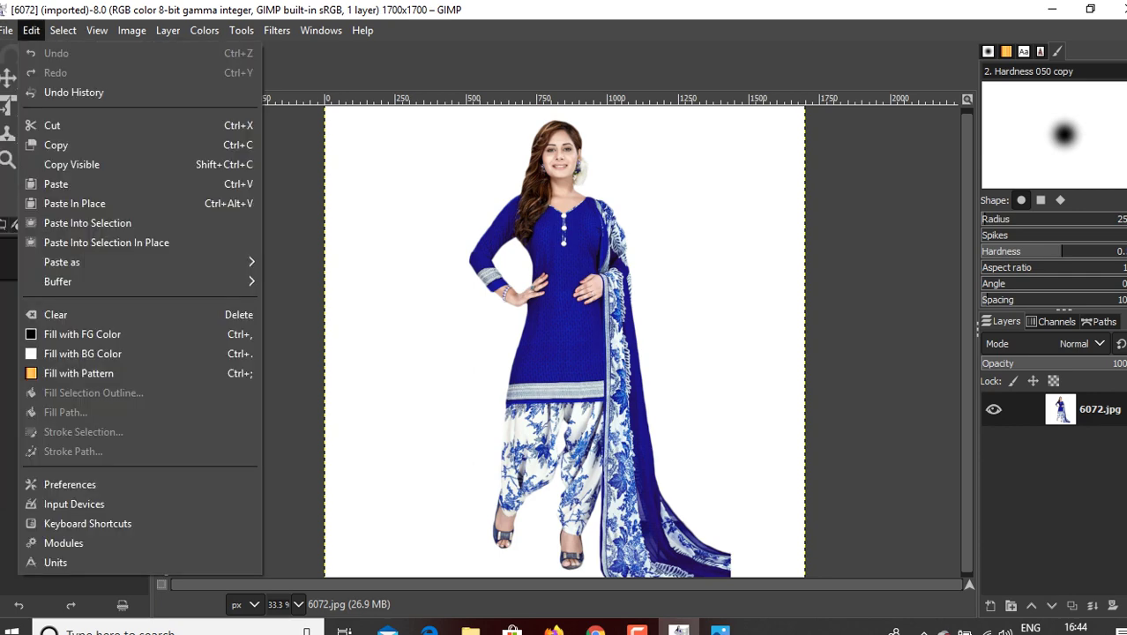
pyautogui.click(39, 88)
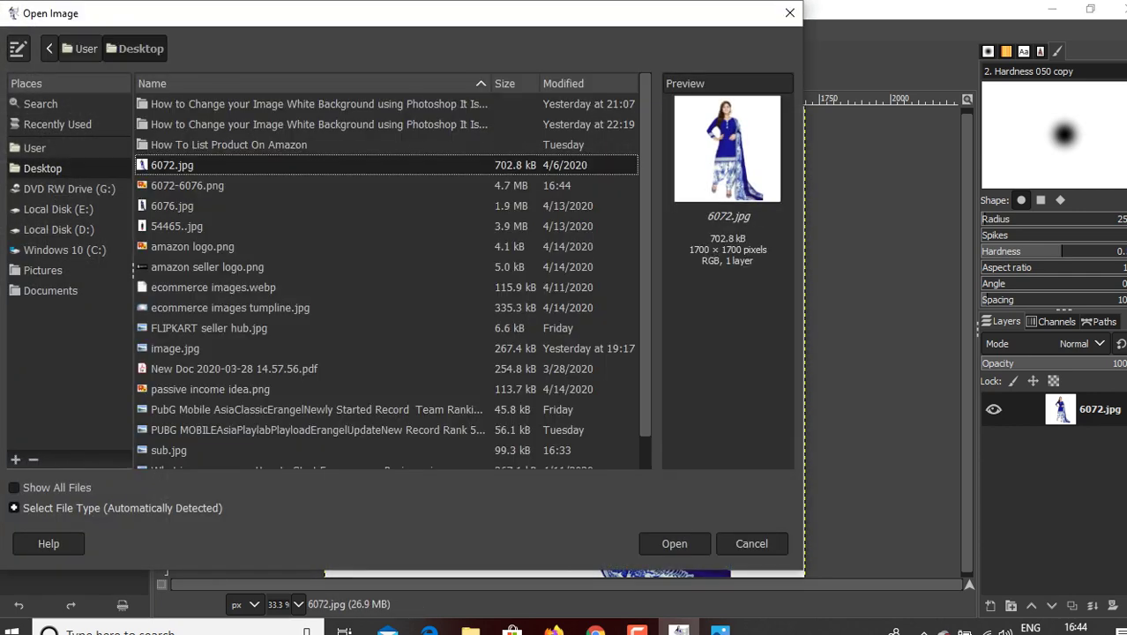
pyautogui.click(172, 206)
pyautogui.press('Return')
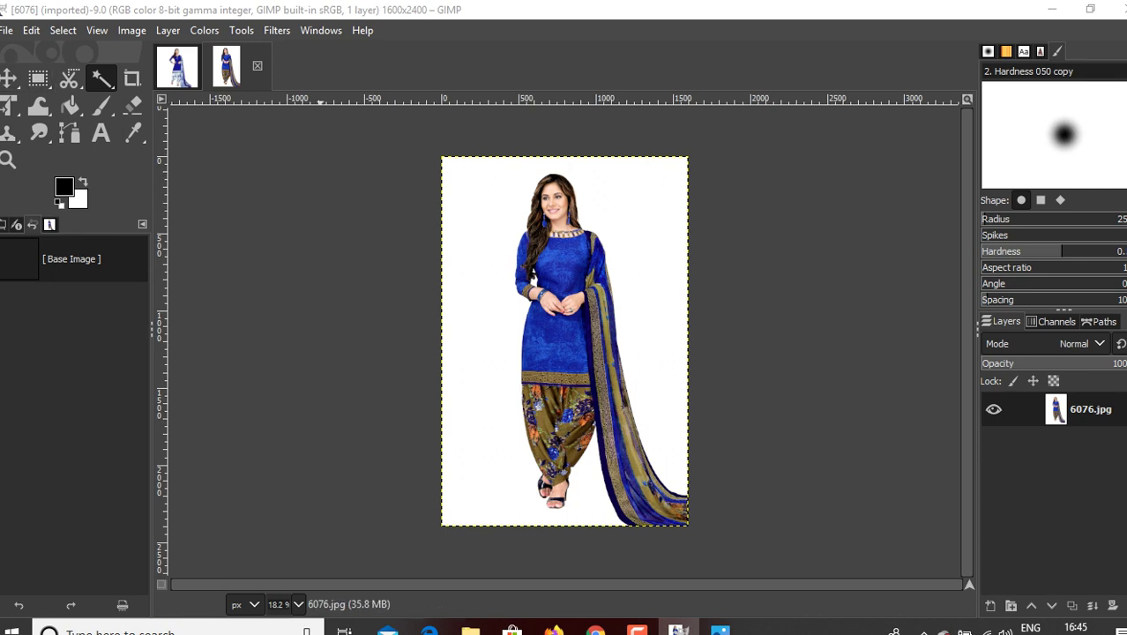
# - Create a new blank image of 1600 × 2400 px
pyautogui.click(6, 30)
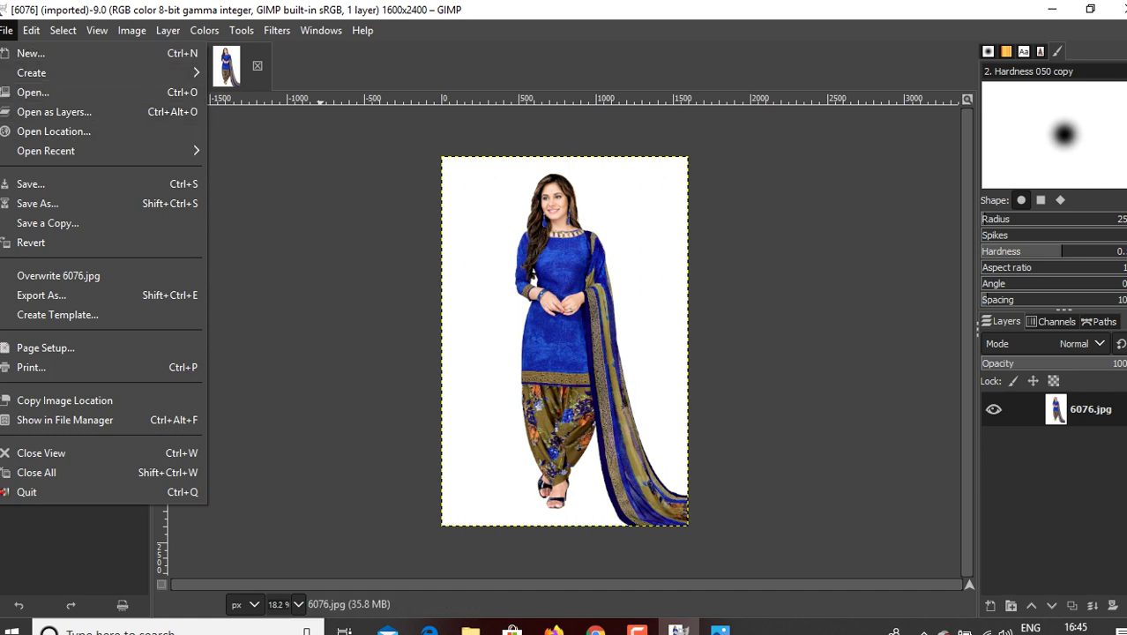
pyautogui.click(6, 30)
pyautogui.click(204, 30)
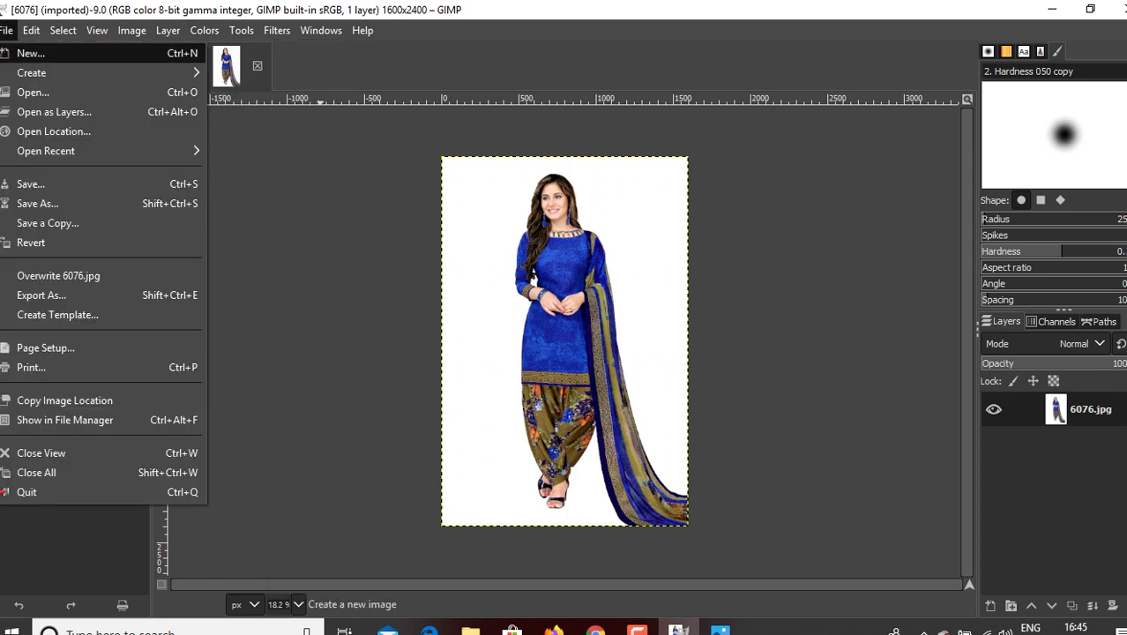
pyautogui.click(31, 52)
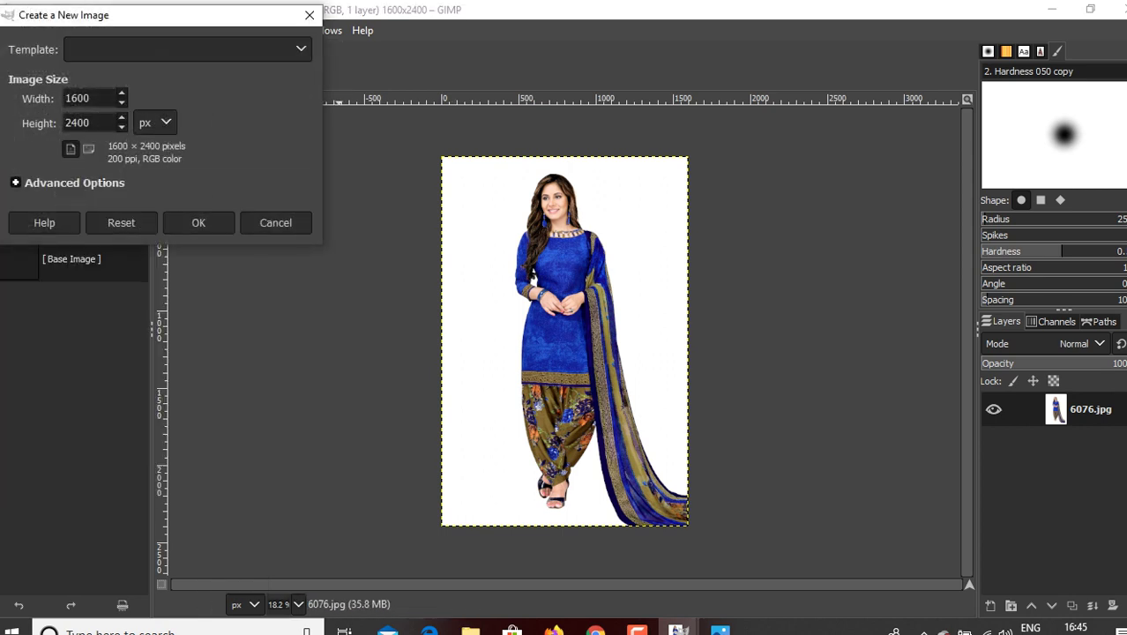
pyautogui.press('Return')
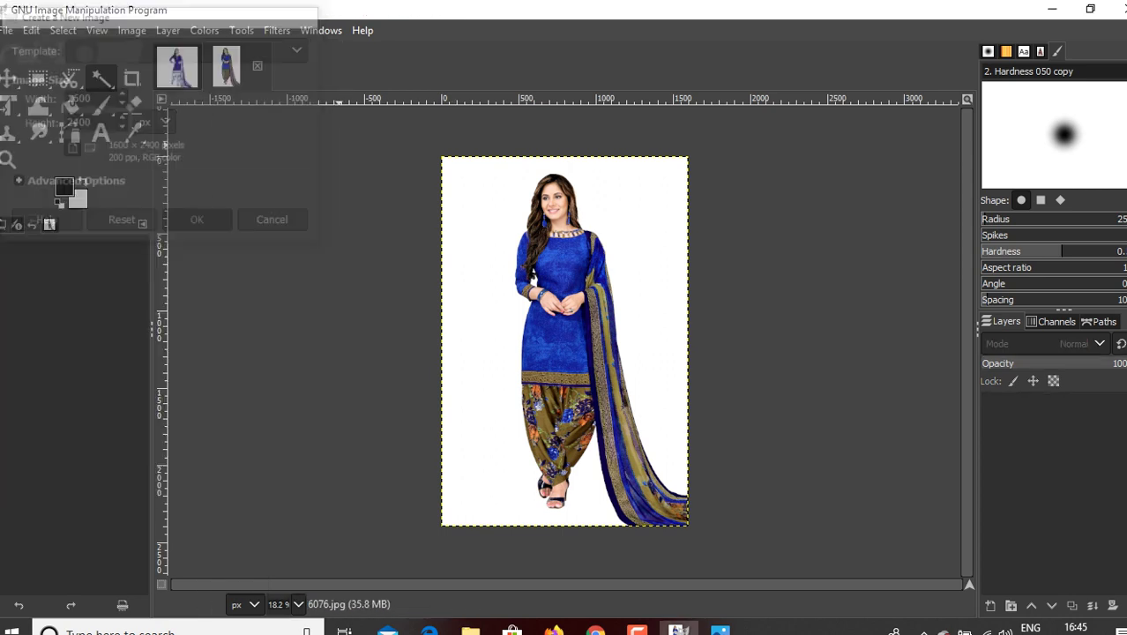
# - Select the woman in the 6072.jpg image by fuzzy-selecting the white background and inverting the selection
pyautogui.click(177, 66)
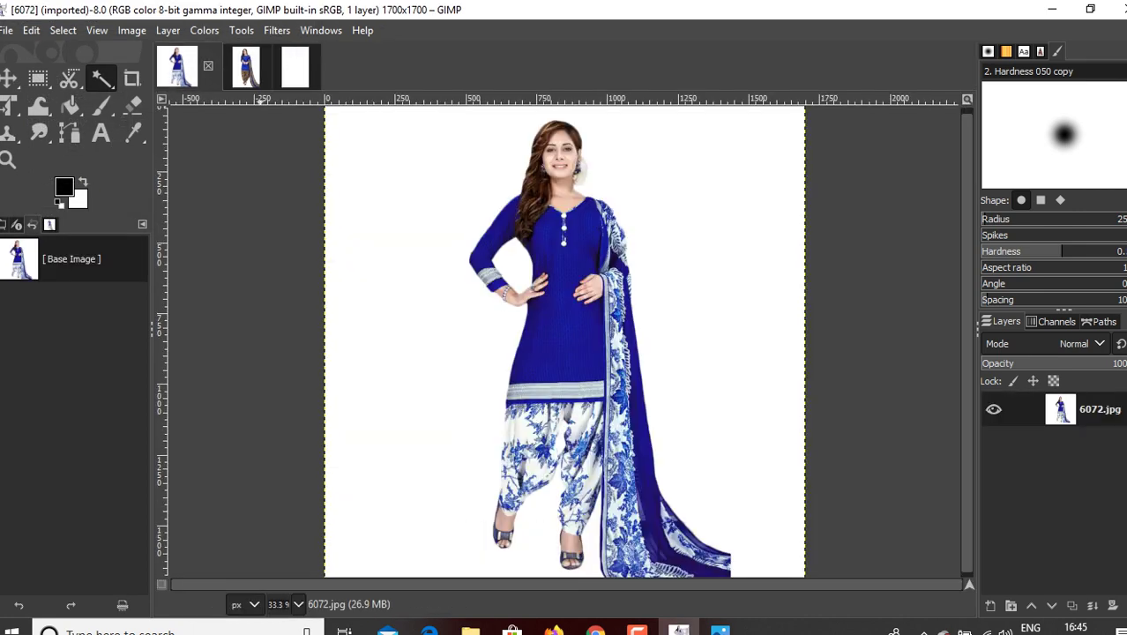
pyautogui.click(716, 241)
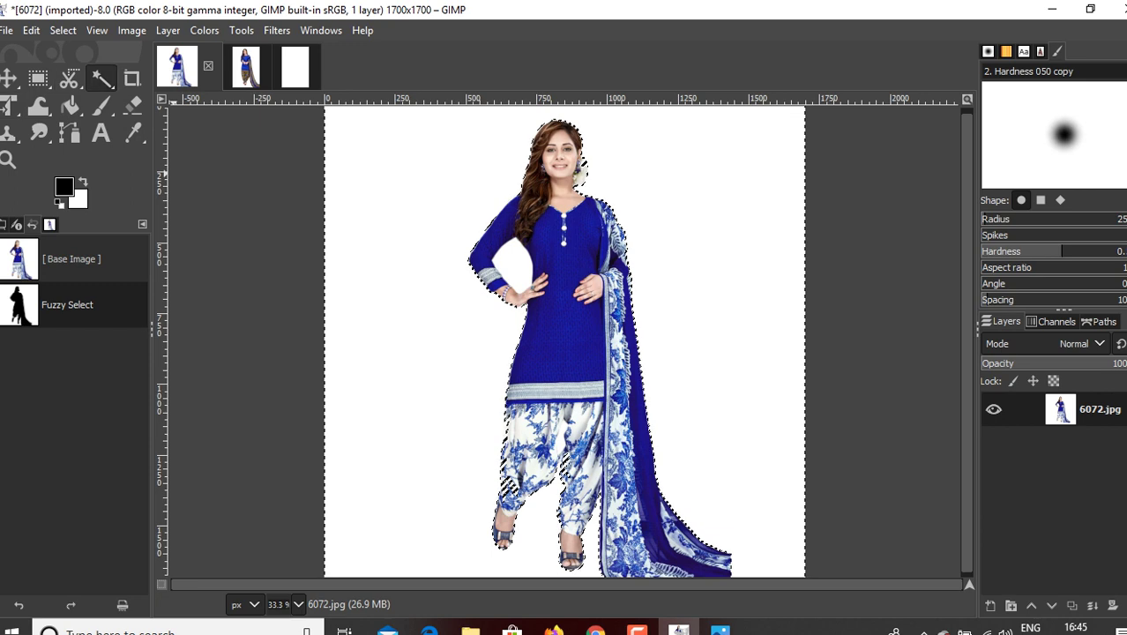
pyautogui.rightClick(682, 225)
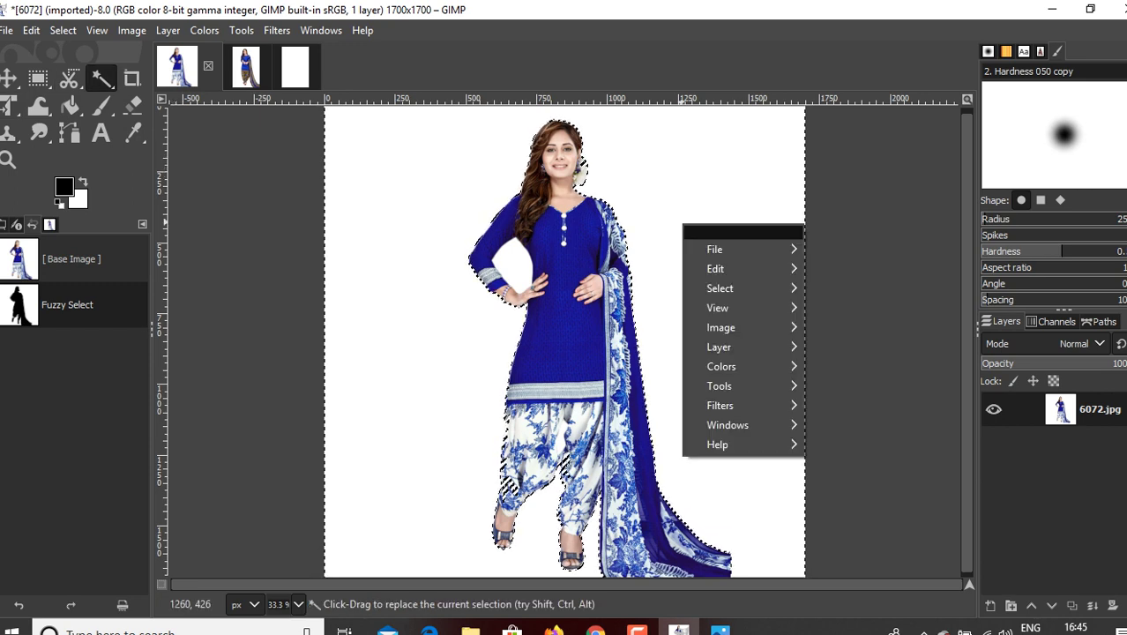
pyautogui.moveTo(715, 268)
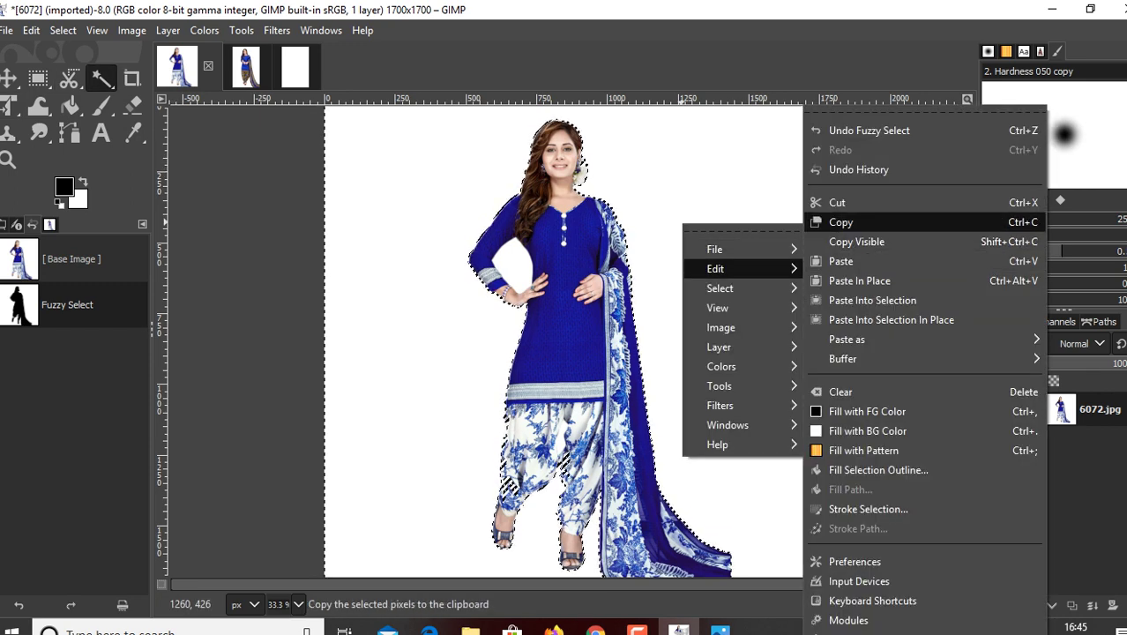
pyautogui.moveTo(720, 287)
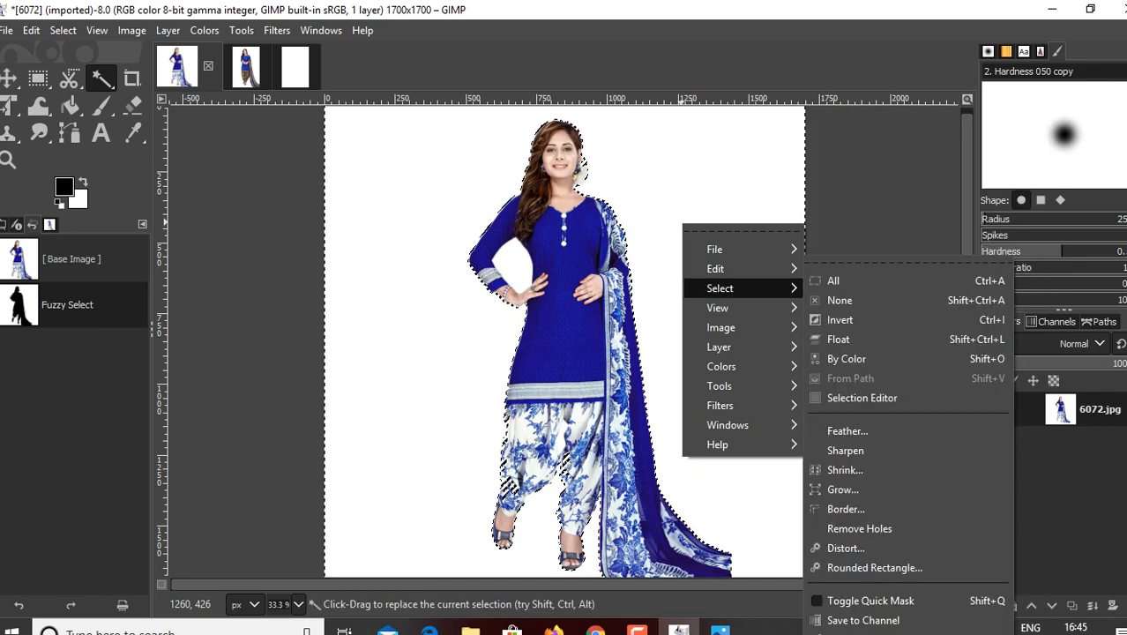
pyautogui.click(847, 318)
# - Copy the selected woman from the 6072.jpg image
pyautogui.rightClick(688, 242)
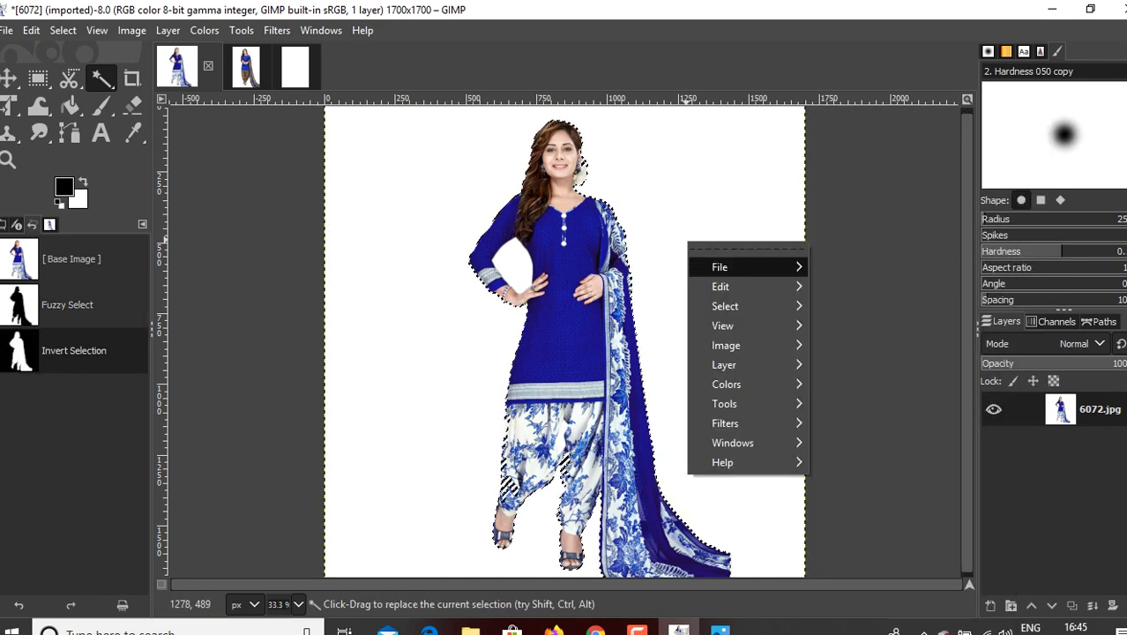
pyautogui.moveTo(732, 286)
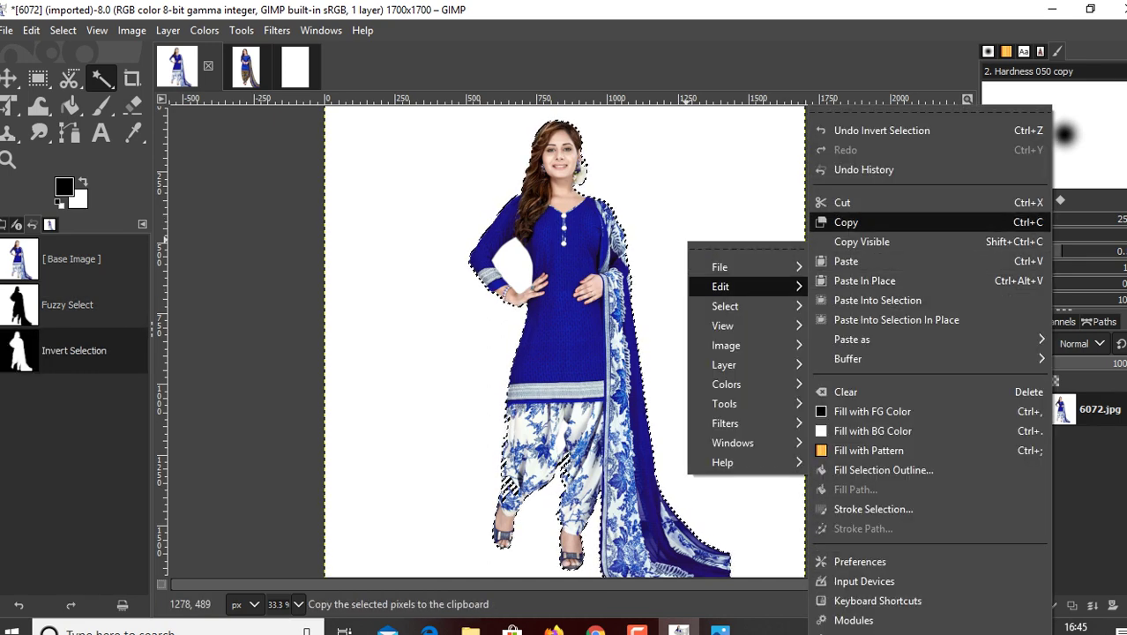
pyautogui.click(847, 223)
# - Paste the 6072 woman into the blank image and move her to the left side of the canvas
pyautogui.click(295, 66)
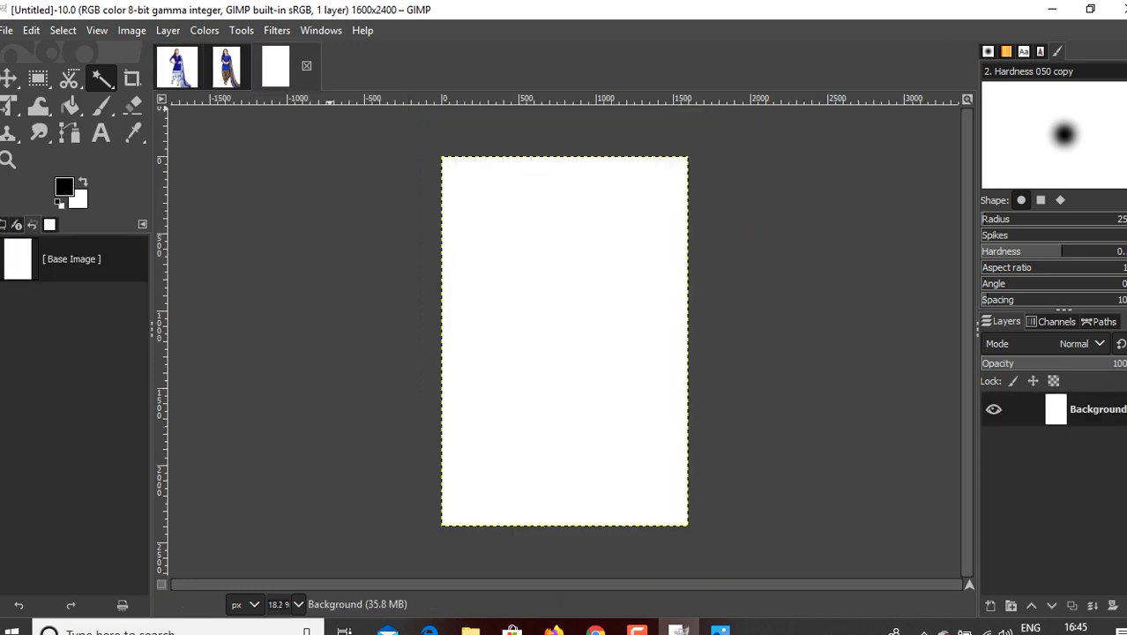
pyautogui.rightClick(473, 250)
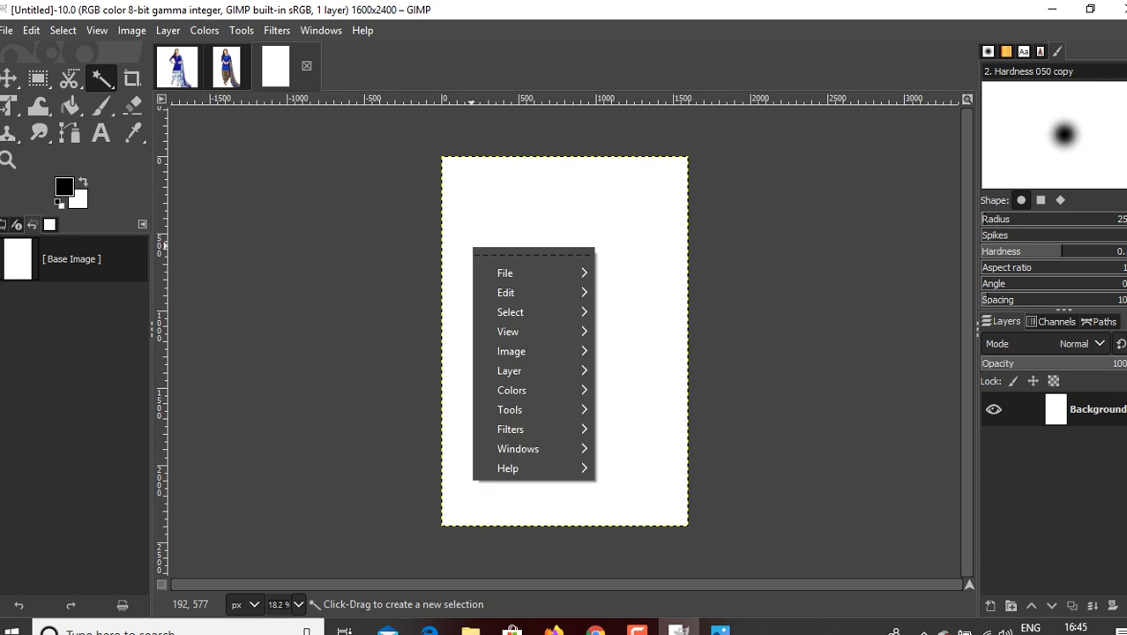
pyautogui.moveTo(520, 292)
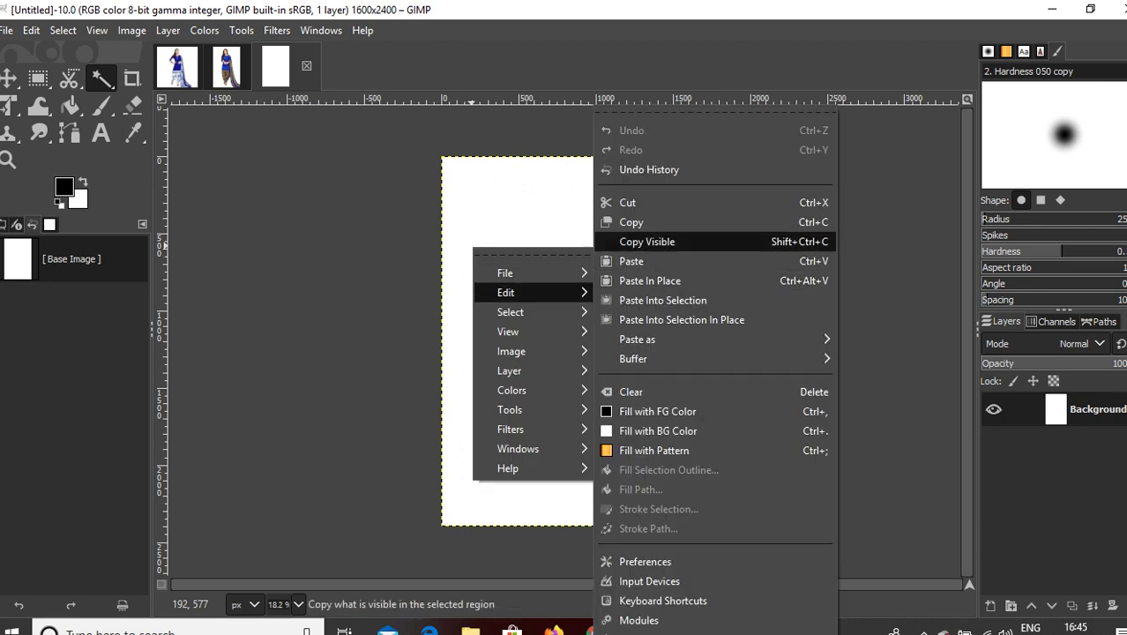
pyautogui.click(632, 261)
pyautogui.moveTo(560, 313); pyautogui.dragTo(510, 319)
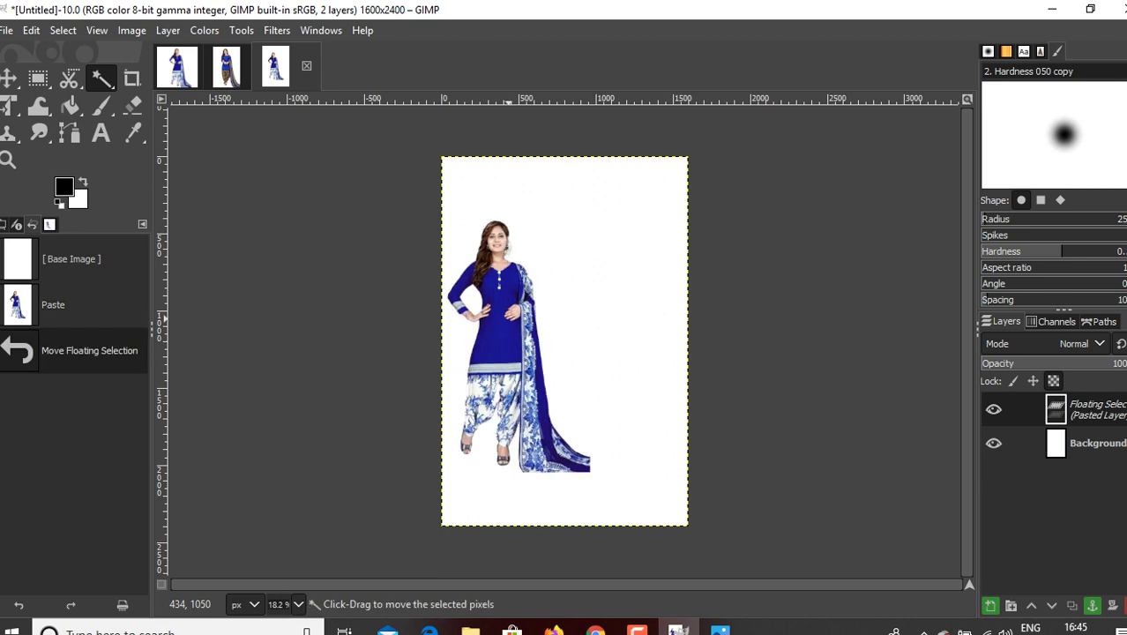
# - Scale the pasted 6072 woman to 1250 × 2202 px and anchor her just inside the canvas's left edge
pyautogui.rightClick(512, 323)
pyautogui.moveTo(565, 424)
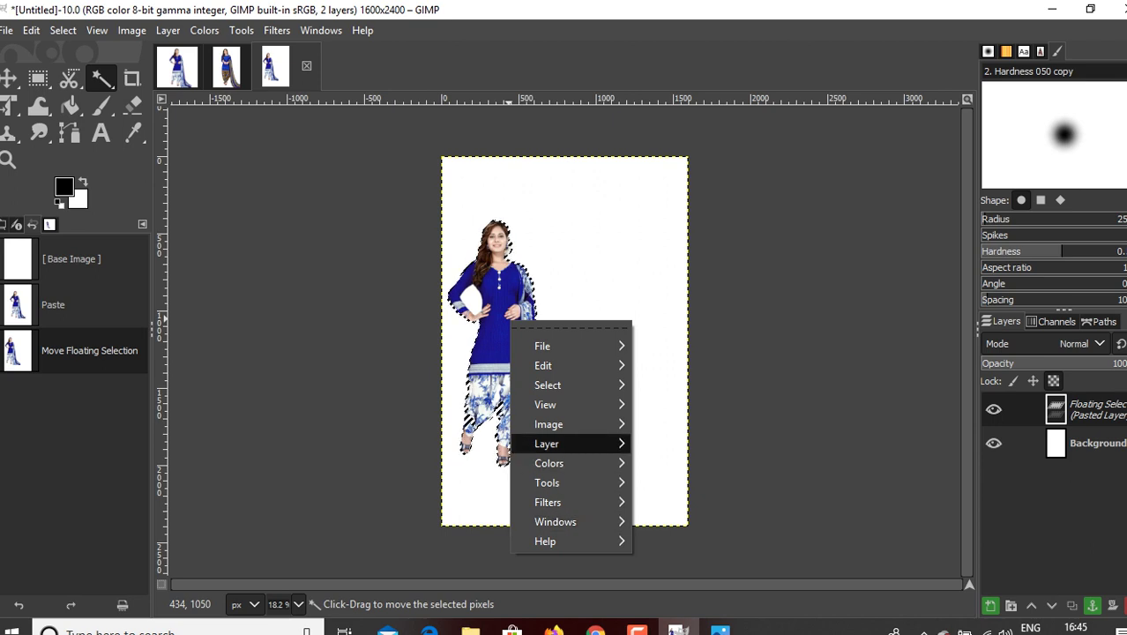
pyautogui.moveTo(564, 443)
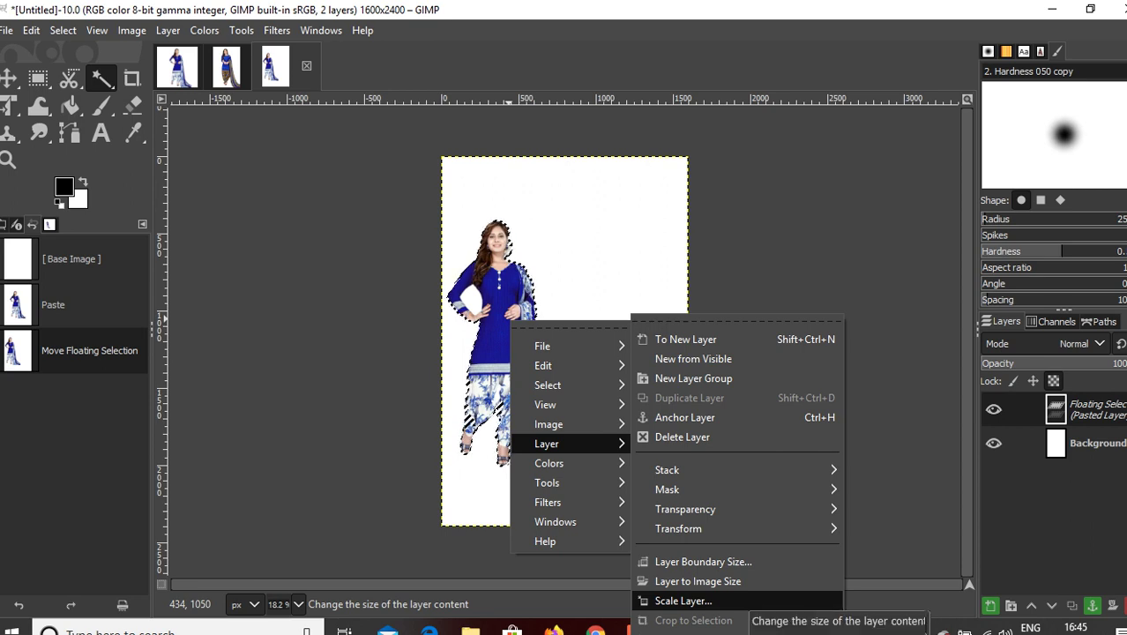
pyautogui.click(697, 600)
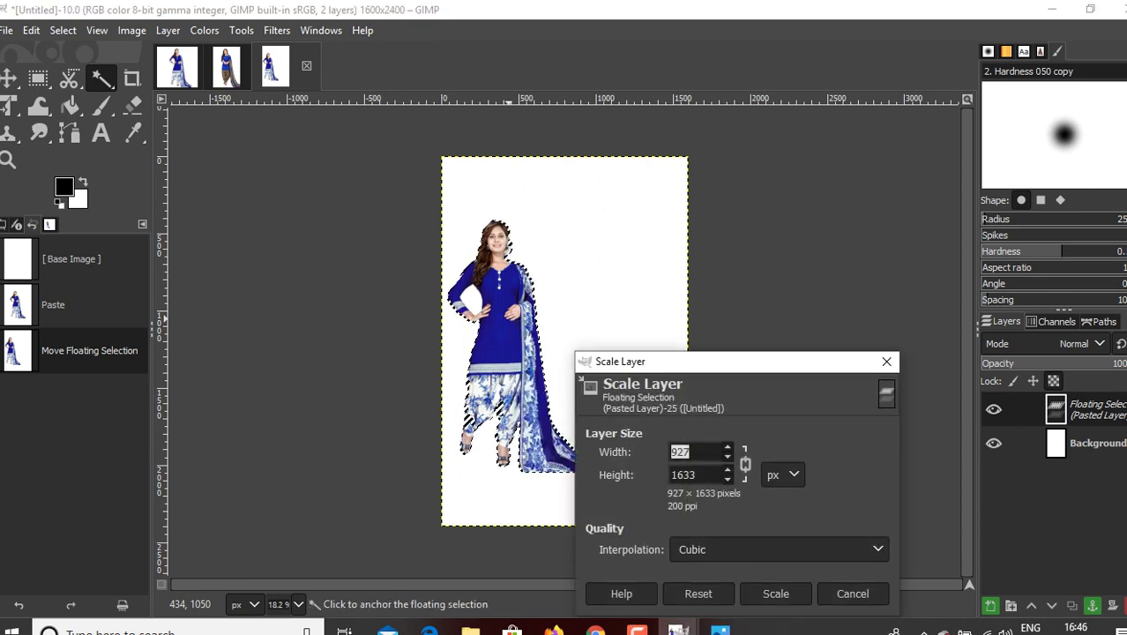
pyautogui.write('1250')
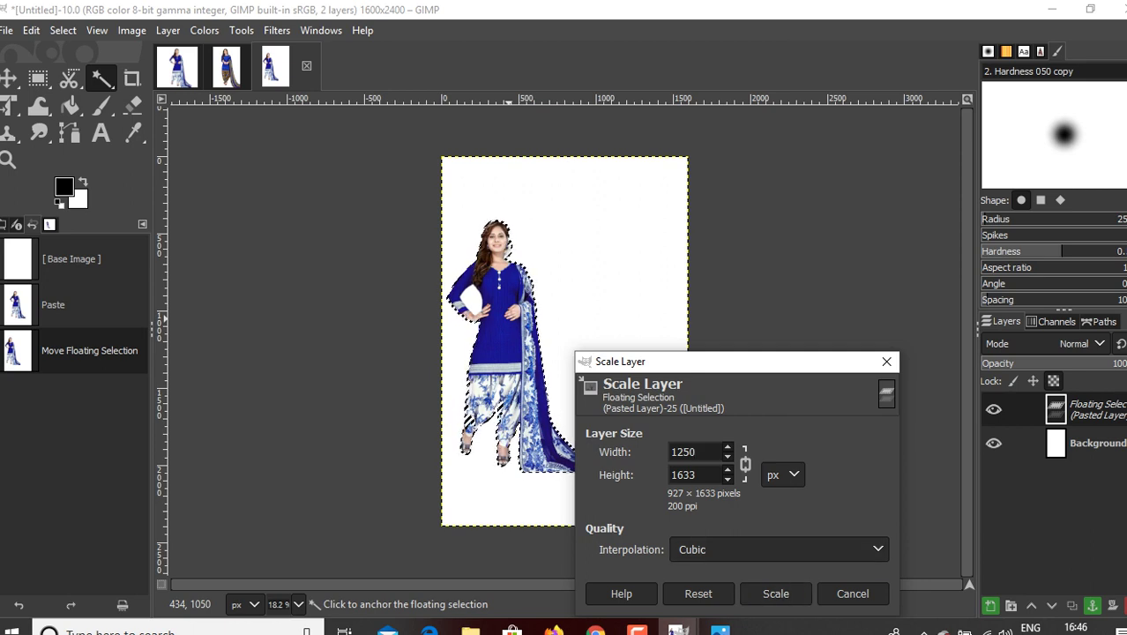
pyautogui.click(692, 474)
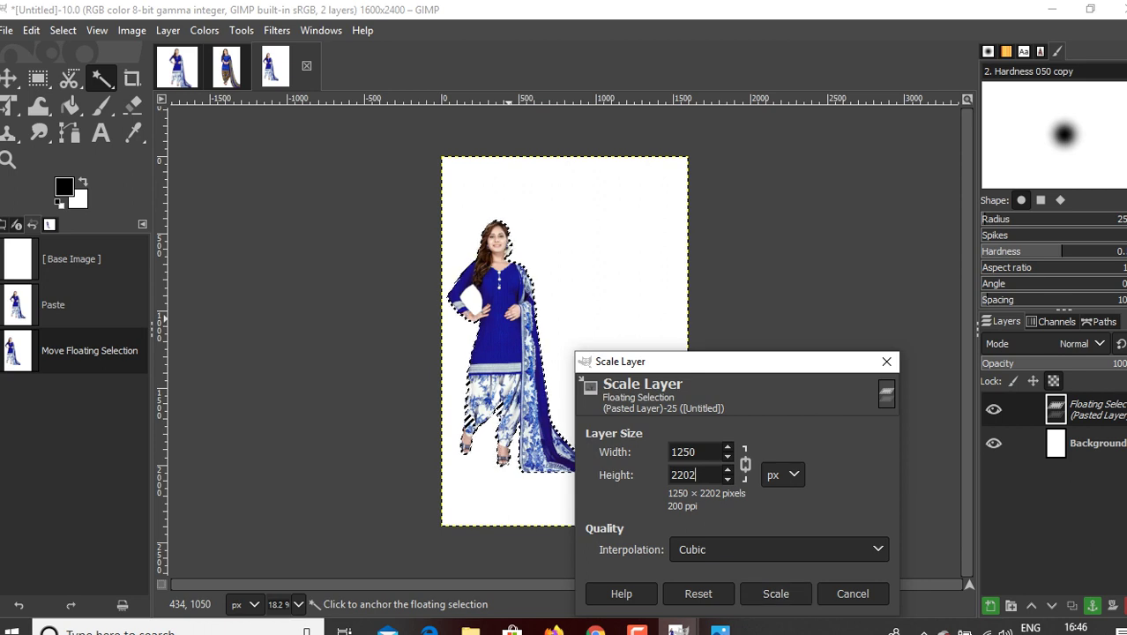
pyautogui.press('Return')
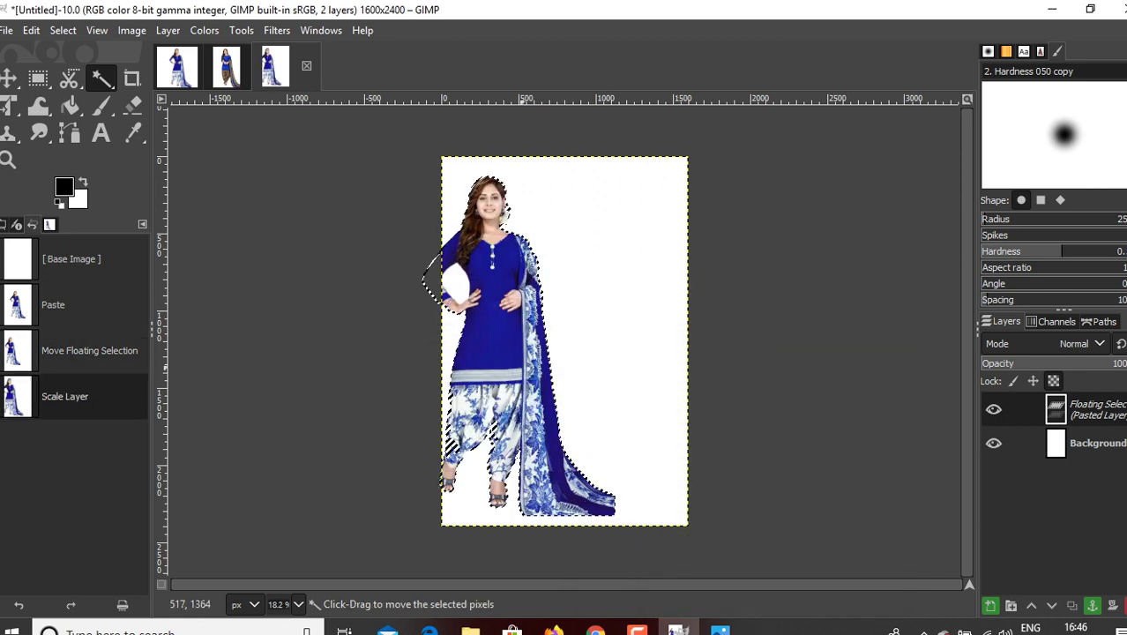
pyautogui.moveTo(519, 348); pyautogui.dragTo(543, 345)
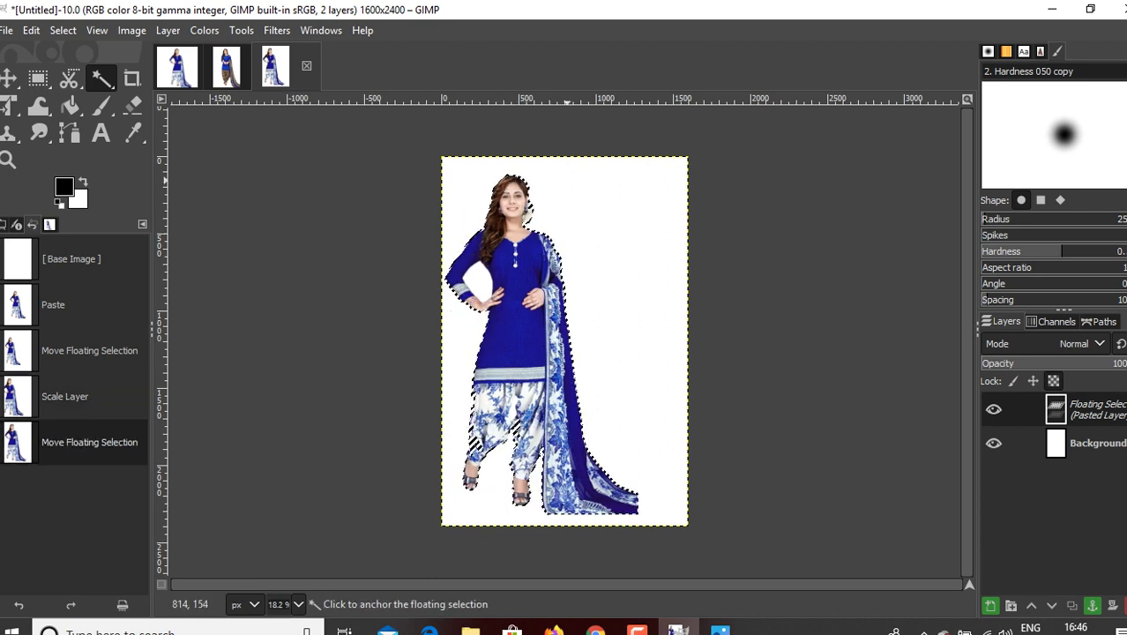
pyautogui.click(573, 182)
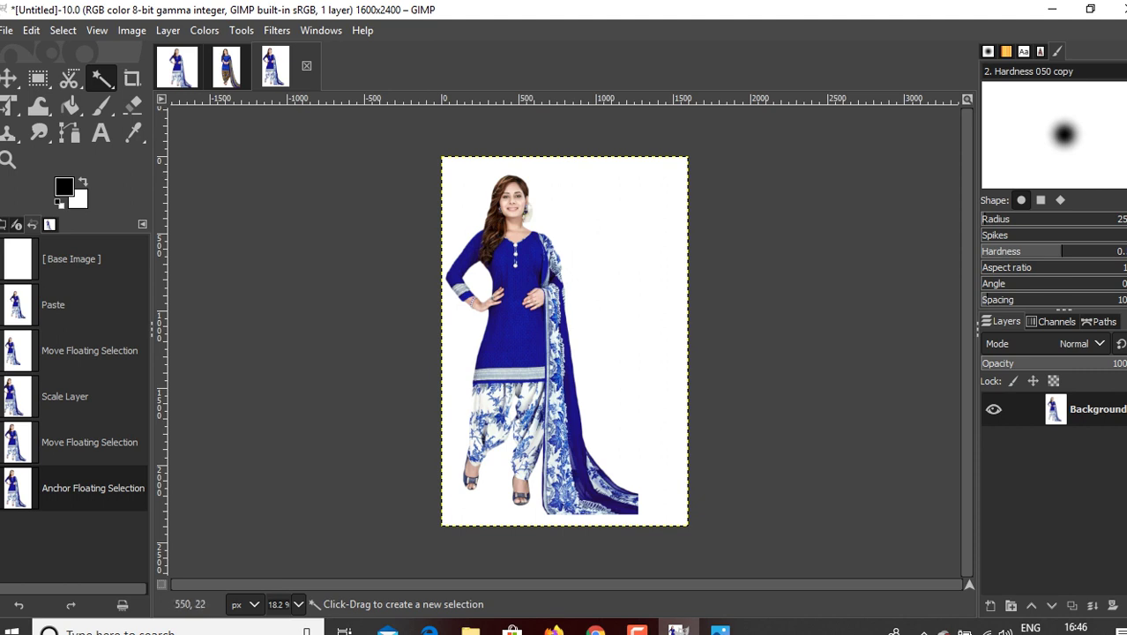
# - Select the woman in the 6076.jpg image by fuzzy-selecting the white background and inverting the selection
pyautogui.hotkey('alt', '2')
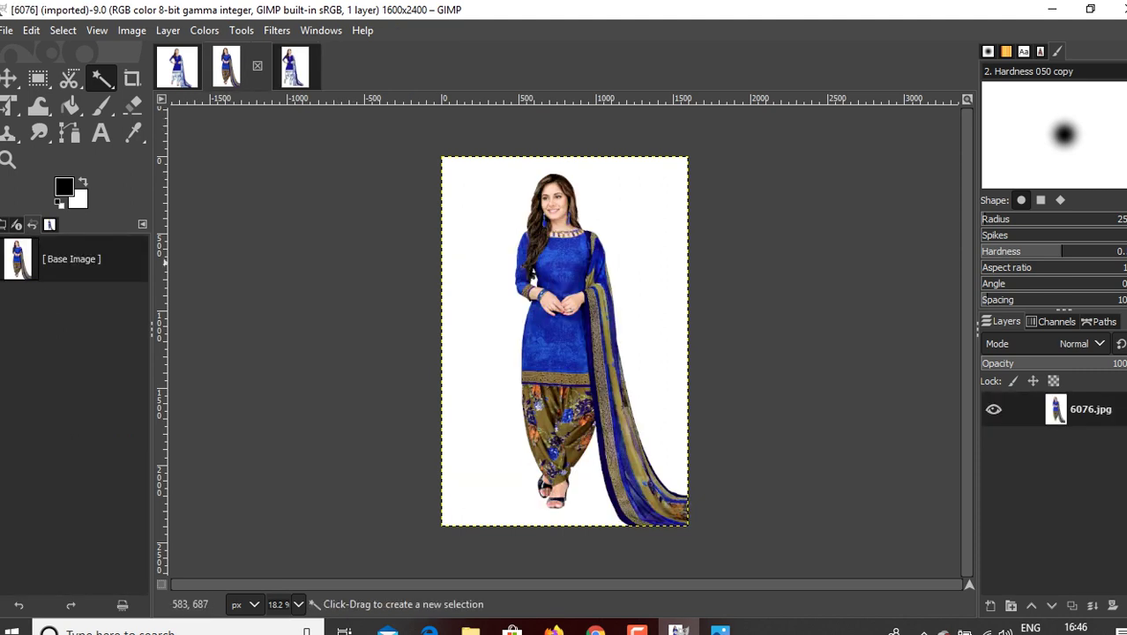
pyautogui.click(634, 228)
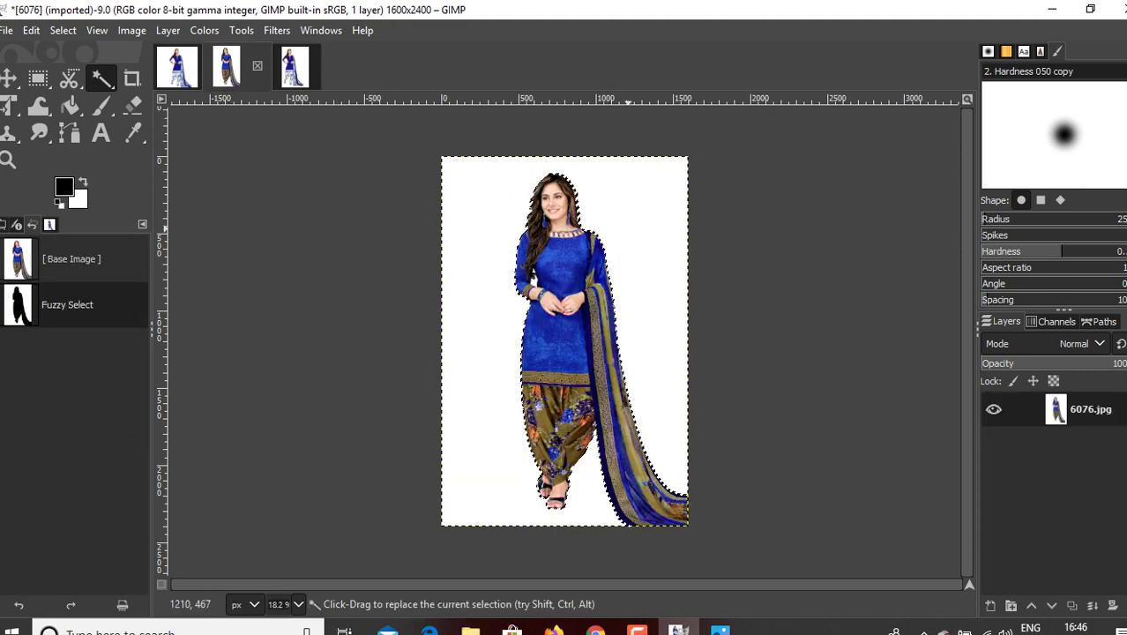
pyautogui.rightClick(635, 234)
pyautogui.moveTo(675, 297)
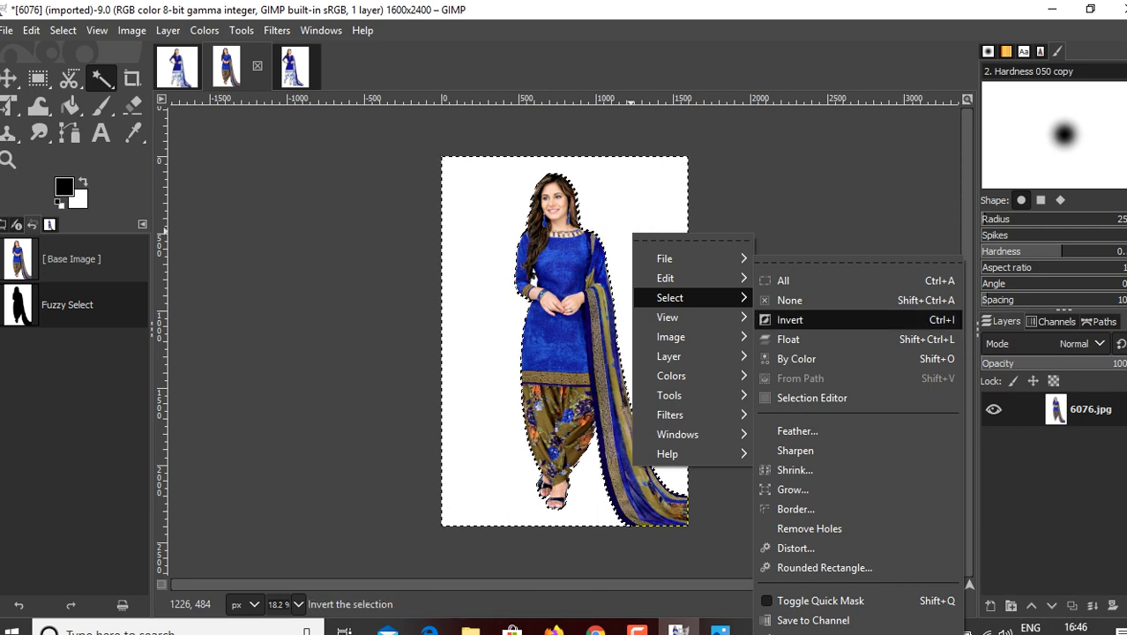
pyautogui.click(790, 319)
# - Copy the selected woman from the 6076.jpg image
pyautogui.rightClick(670, 305)
pyautogui.moveTo(706, 332)
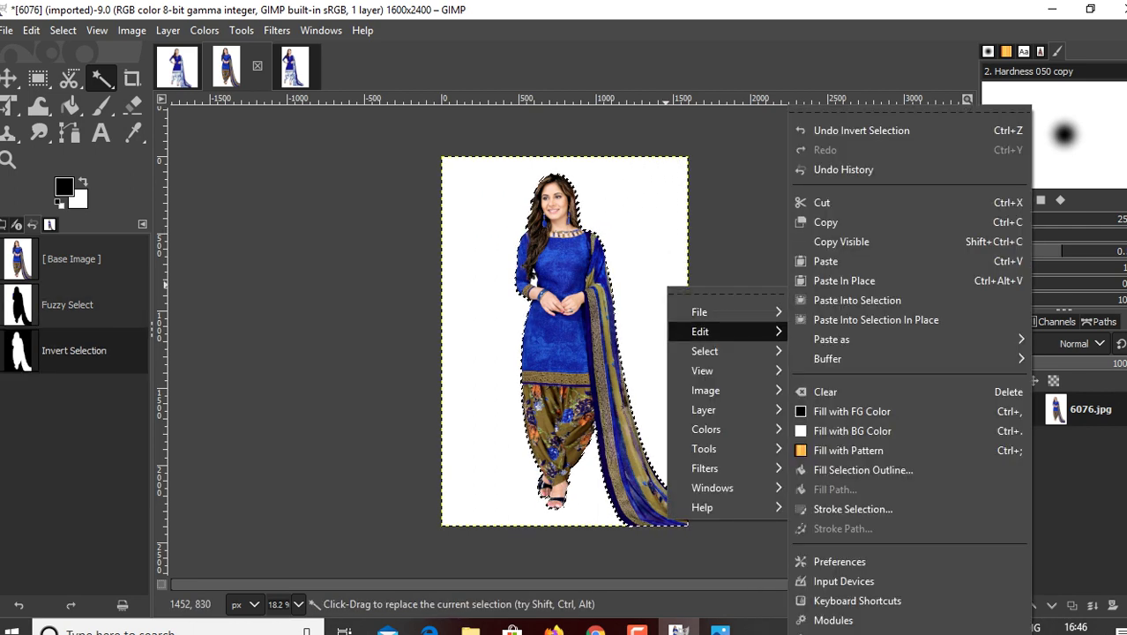
pyautogui.click(834, 222)
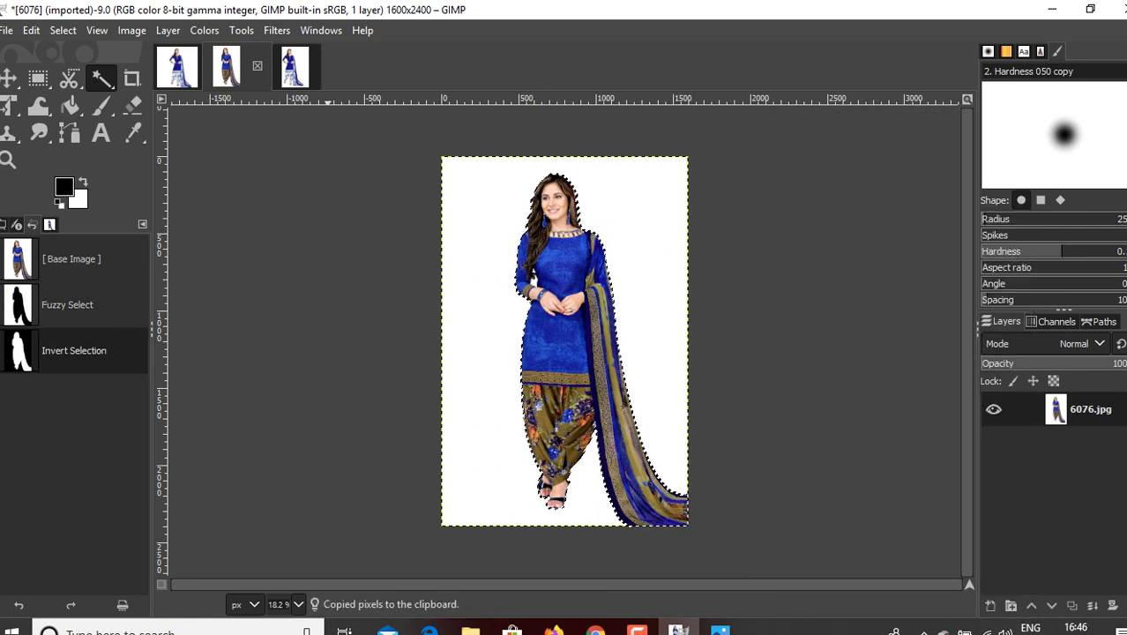
# - Paste the 6076 woman into the new image and anchor her on the right side, beside the 6072 woman
pyautogui.click(295, 66)
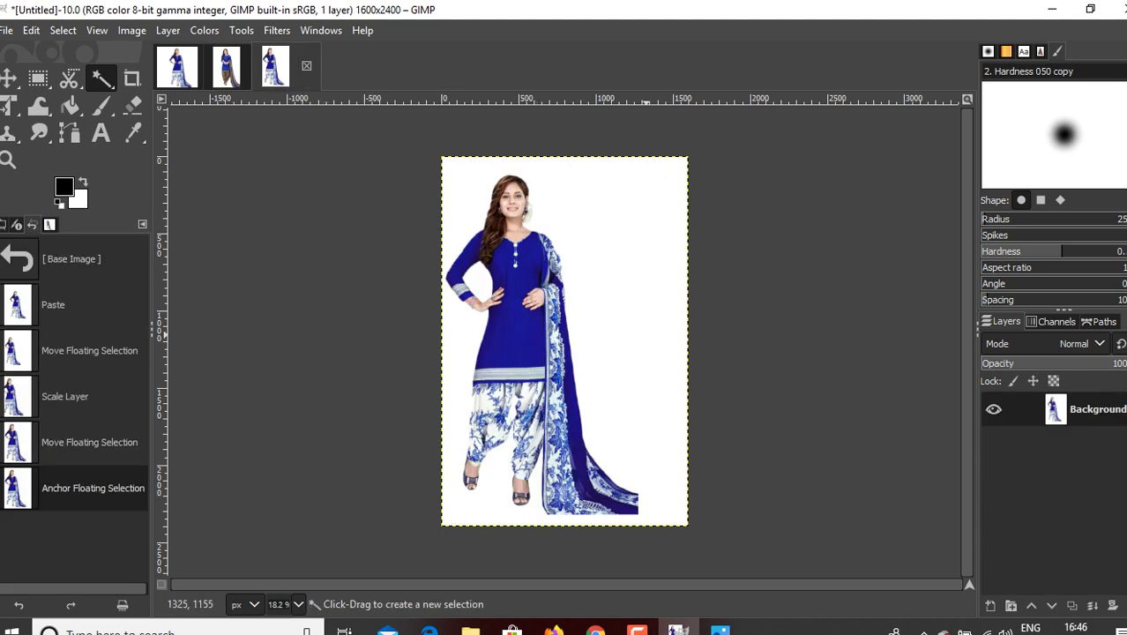
pyautogui.rightClick(588, 247)
pyautogui.moveTo(653, 288)
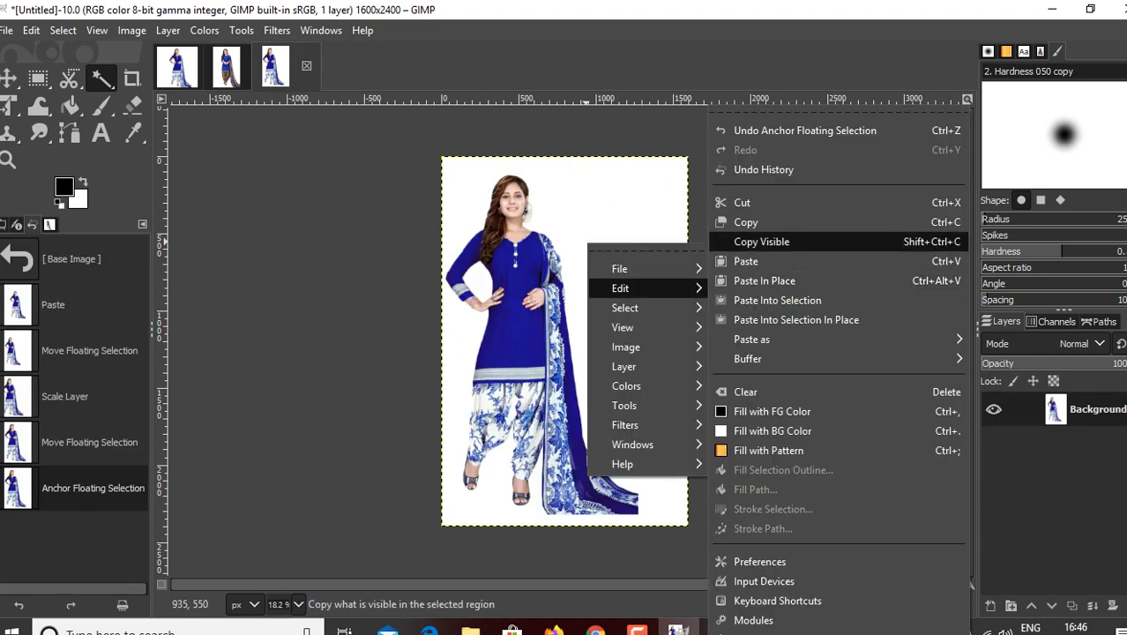
pyautogui.click(746, 261)
pyautogui.moveTo(519, 307); pyautogui.dragTo(604, 305)
pyautogui.moveTo(646, 344); pyautogui.dragTo(664, 350)
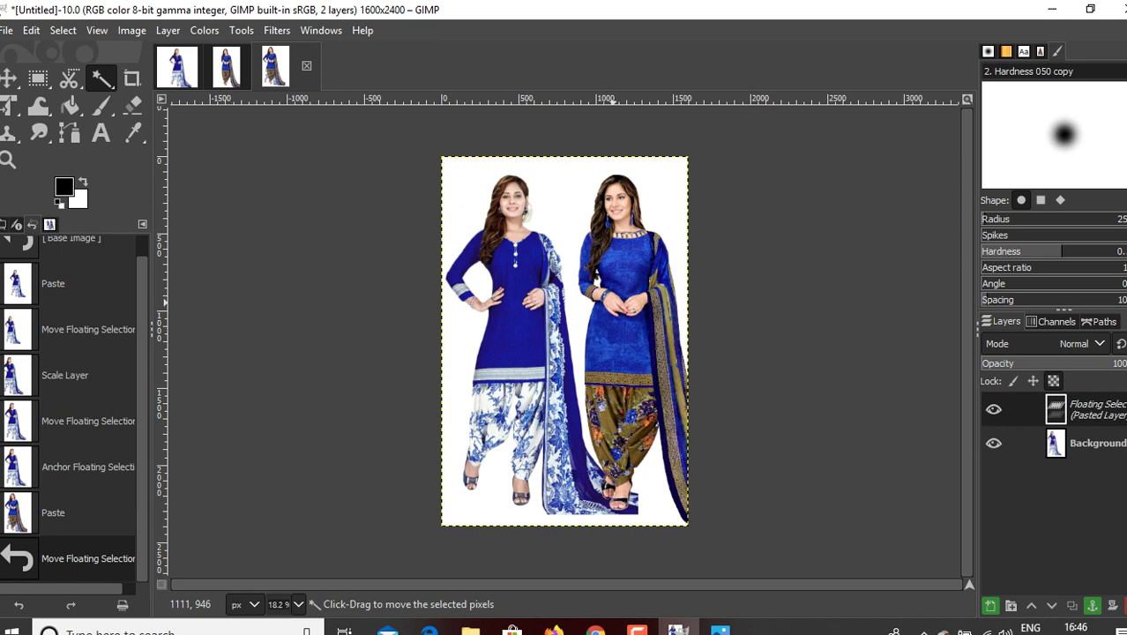
pyautogui.click(544, 171)
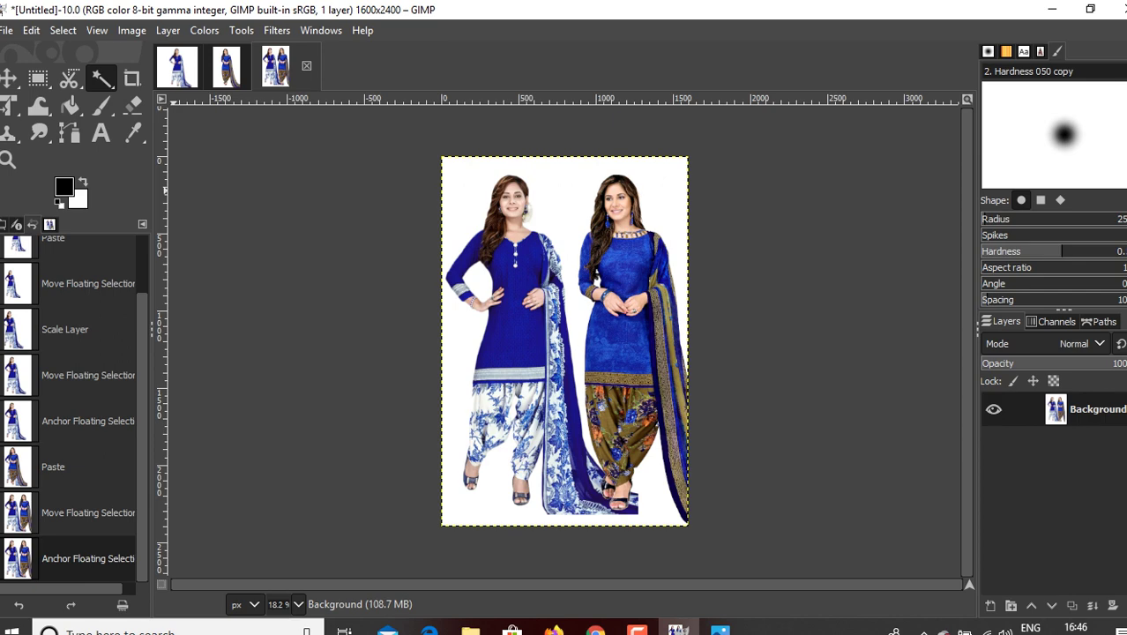
# - Export the combined image to the Desktop as 6072-6076-1.png with the default PNG options
pyautogui.click(5, 30)
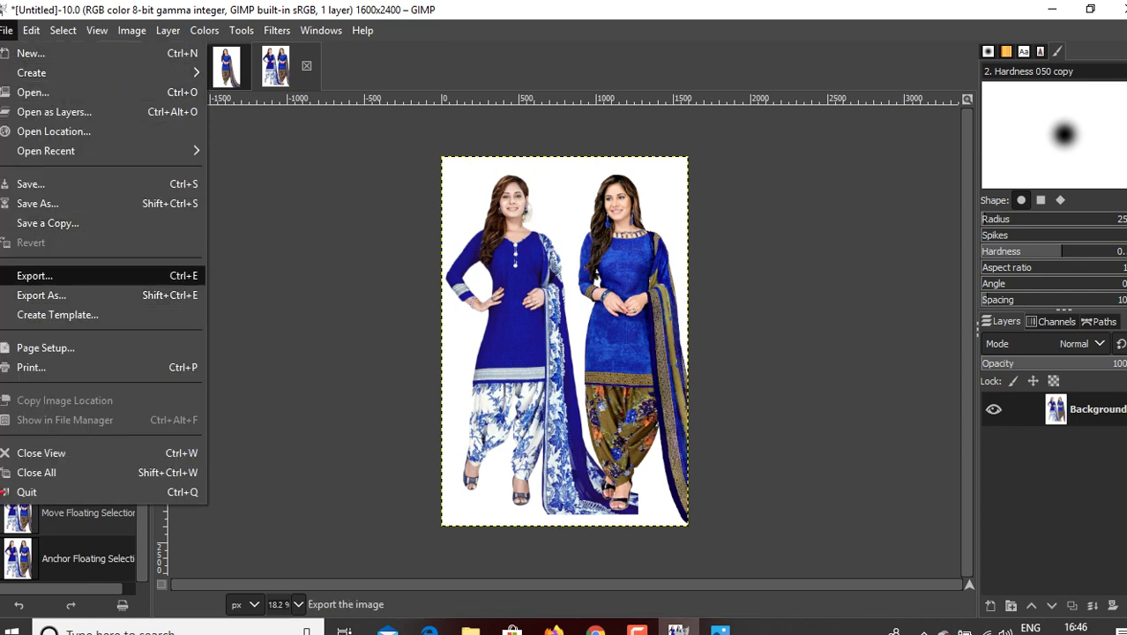
pyautogui.click(35, 275)
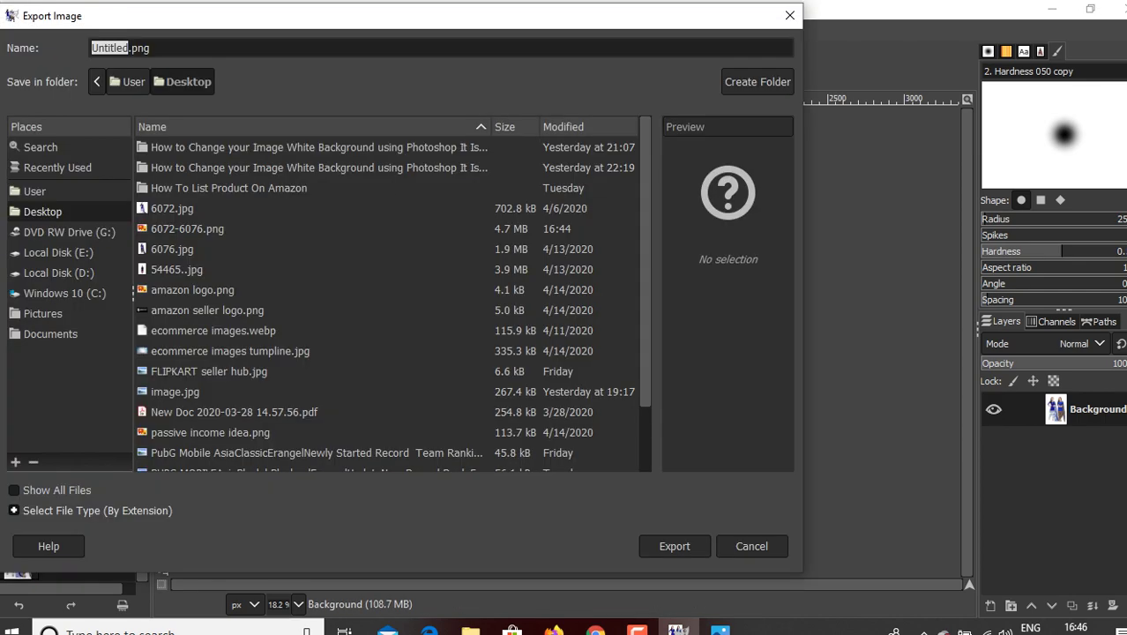
pyautogui.write('6072')
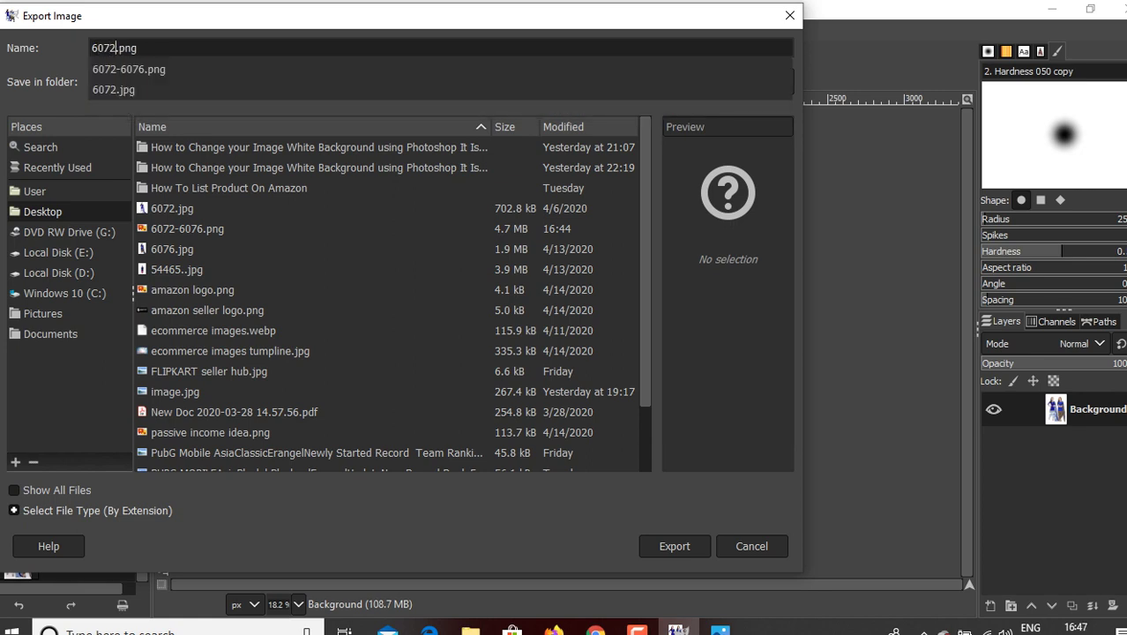
pyautogui.write('-6076')
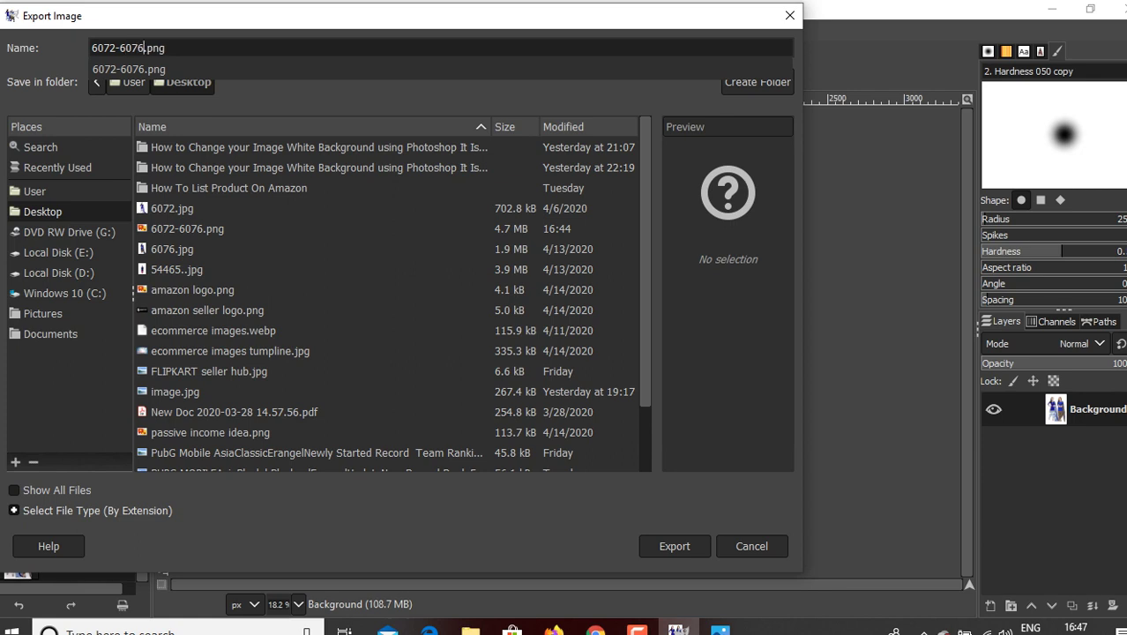
pyautogui.write('-1')
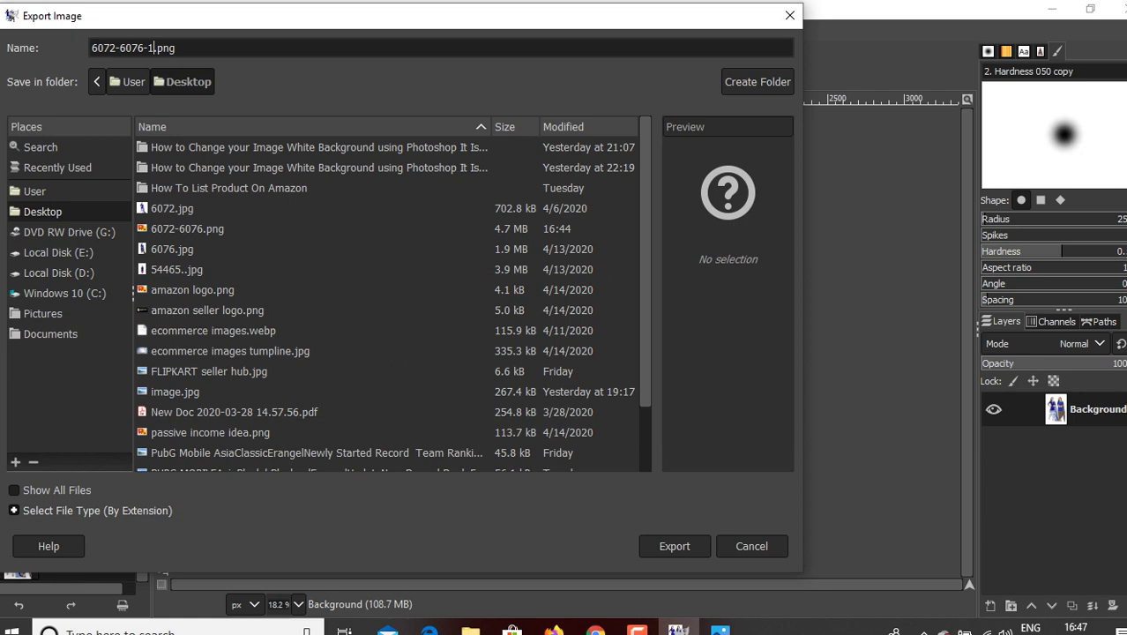
pyautogui.press('Return')
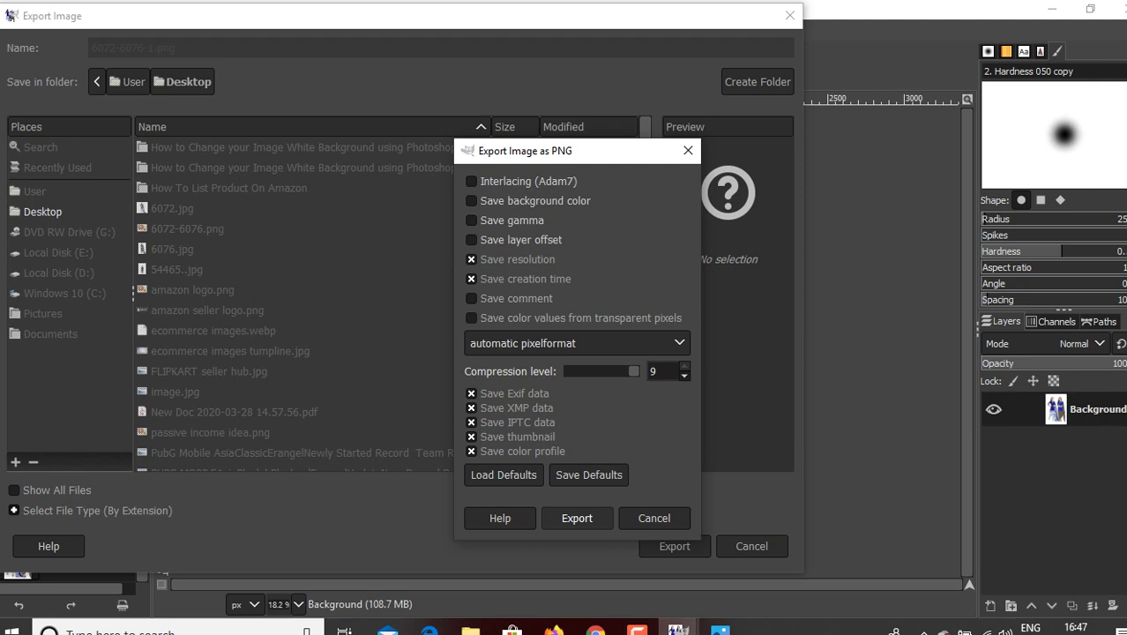
pyautogui.press('Return')
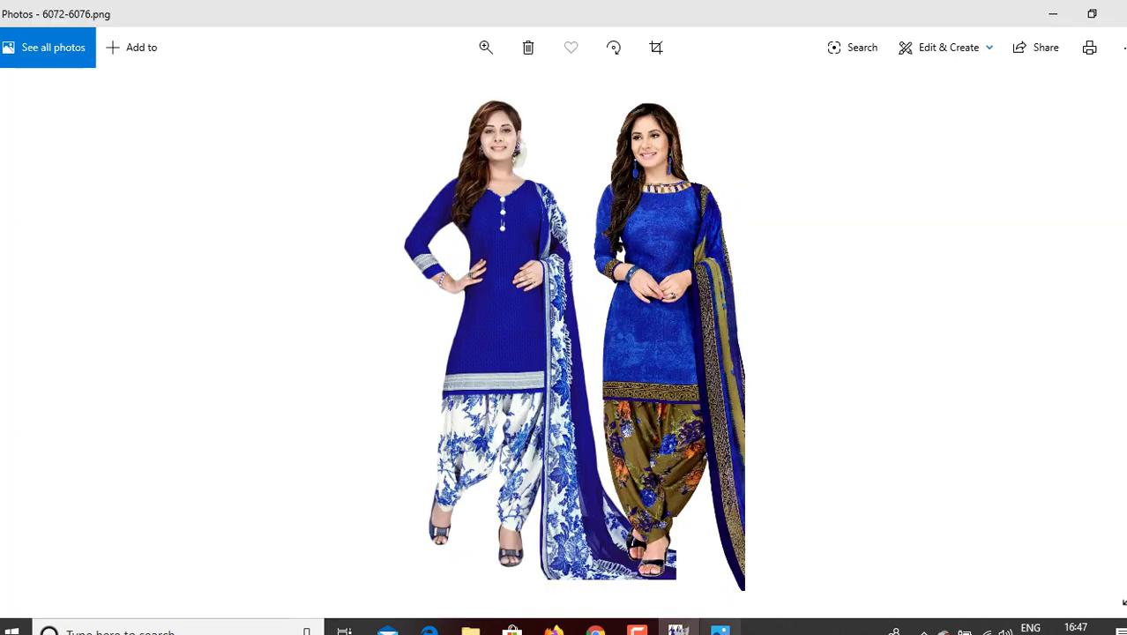
# - Close the Photos view of 6072-6076.png and open 6072-6076-1 from the desktop to check the exported image
pyautogui.click(721, 628)
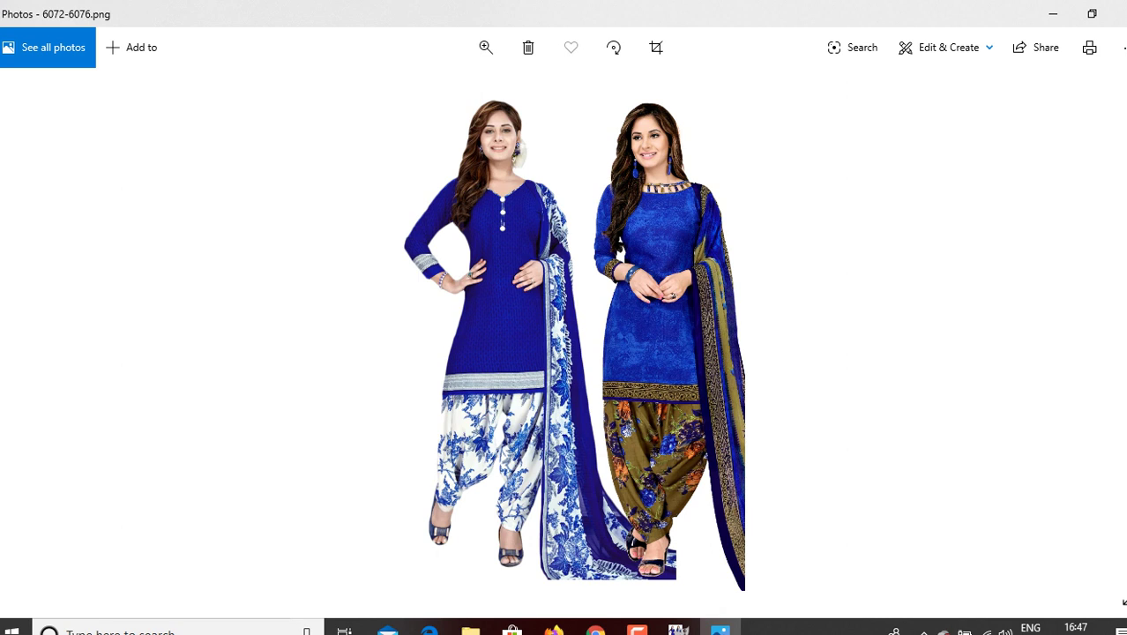
pyautogui.click(1118, 14)
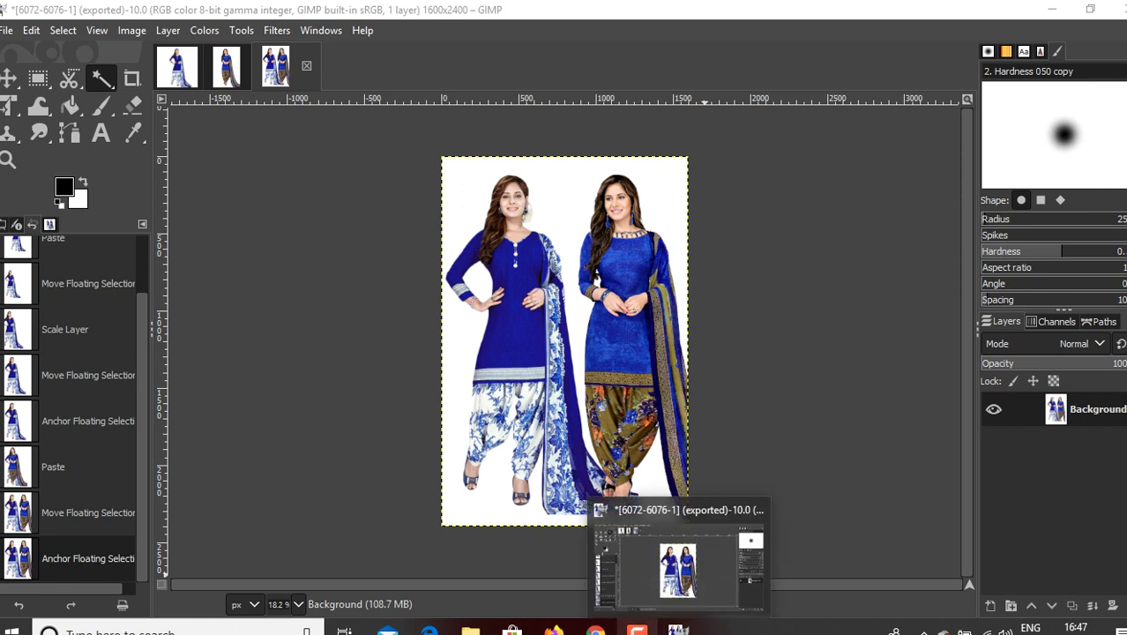
pyautogui.moveTo(595, 629)
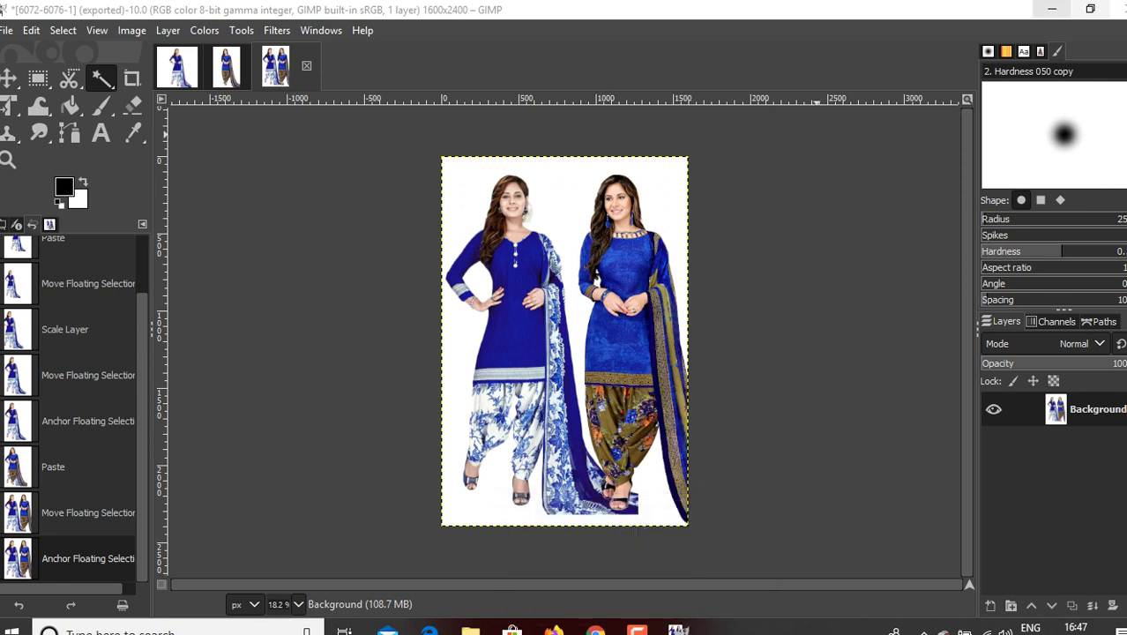
pyautogui.click(1050, 8)
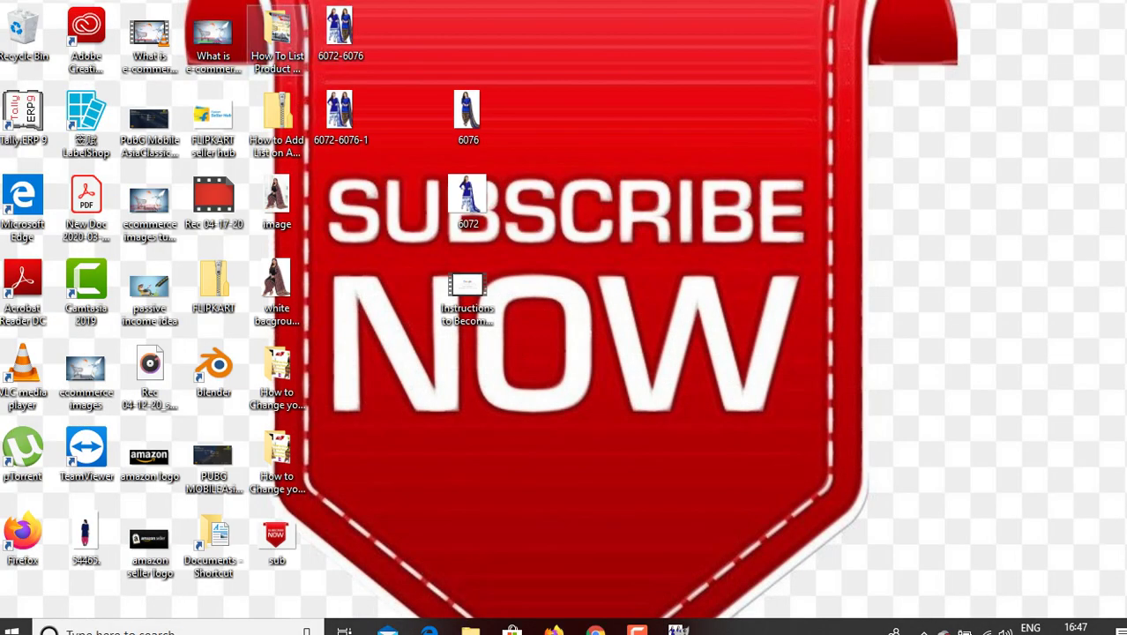
pyautogui.doubleClick(341, 116)
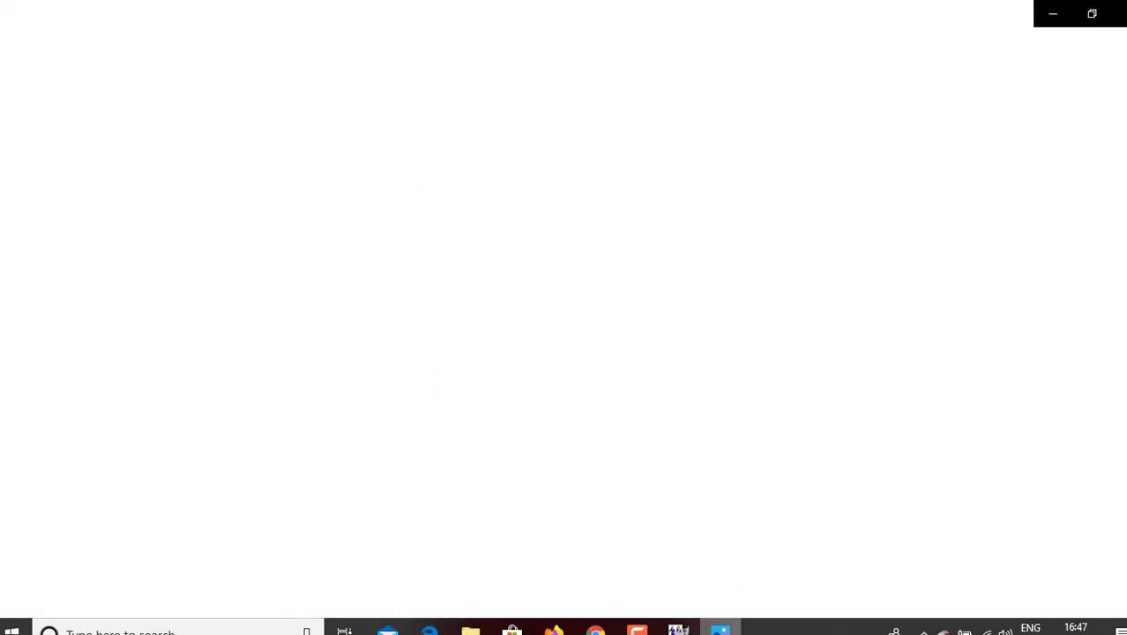
pyautogui.moveTo(721, 628)
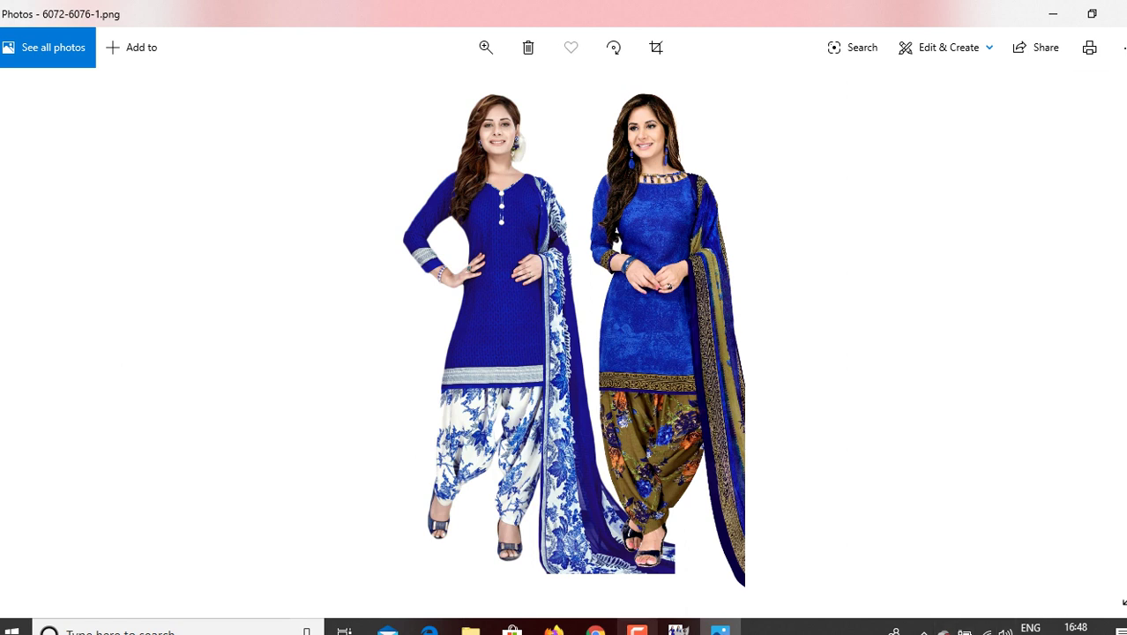
pyautogui.hotkey('alt', 'Tab')
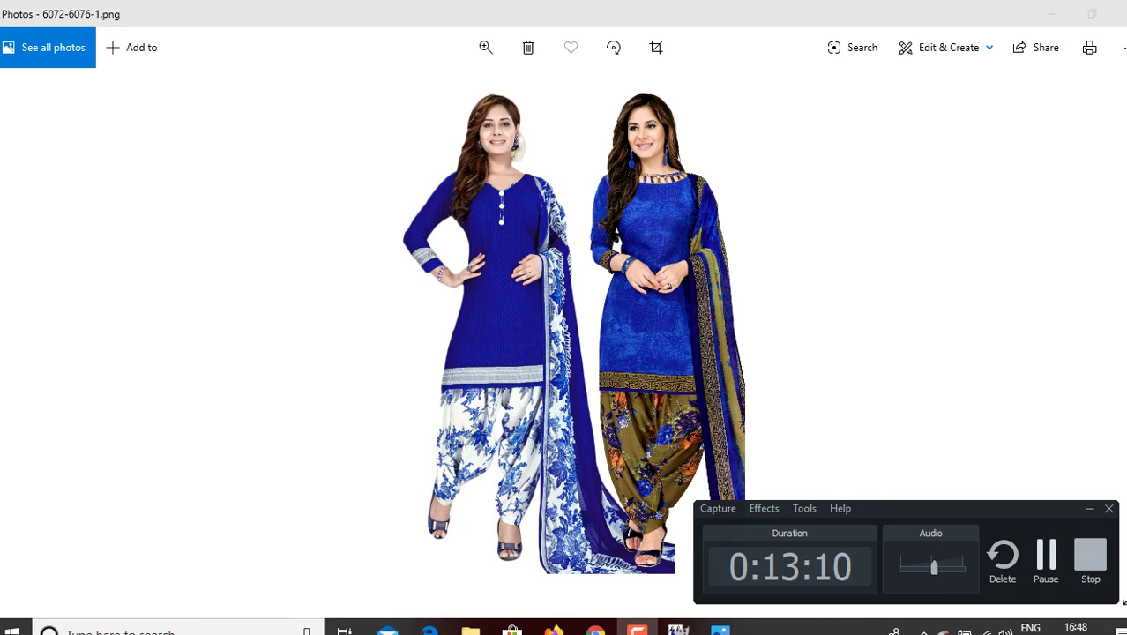